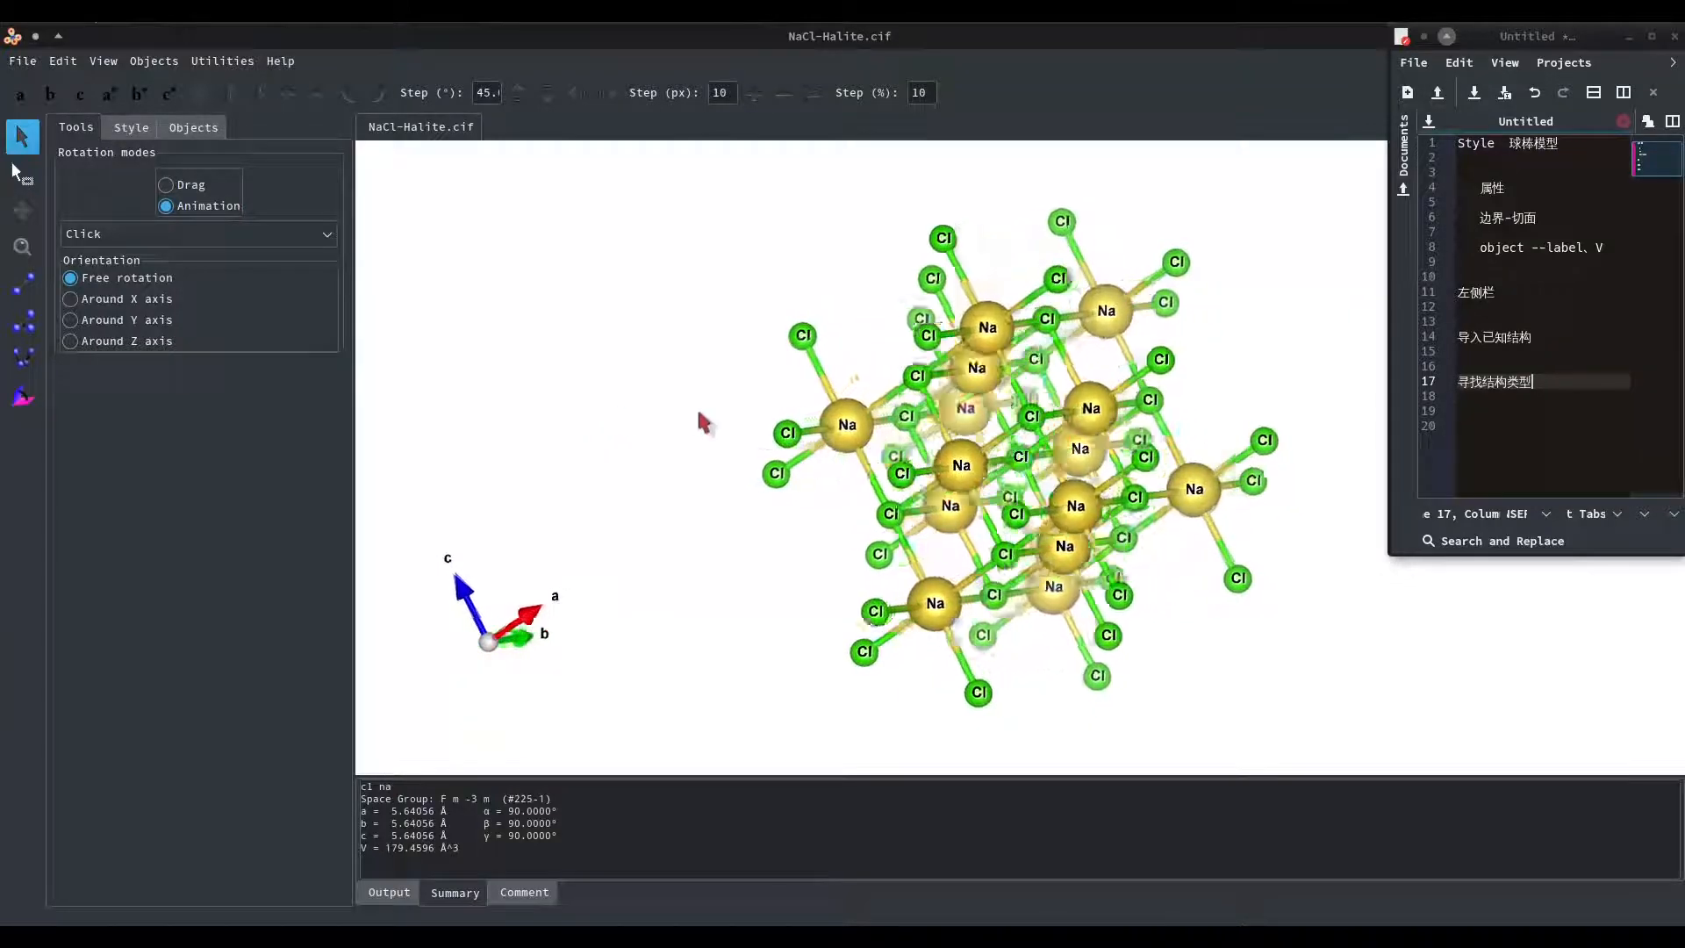
Set the rotation mode to Drag and rotate the NaCl structure to view it from several angles.
{"action": "left_click", "coordinate": [167, 184]}
{"action": "left_click_drag", "start_coordinate": [806, 454], "coordinate": [784, 494]}
{"action": "left_click", "coordinate": [124, 127]}
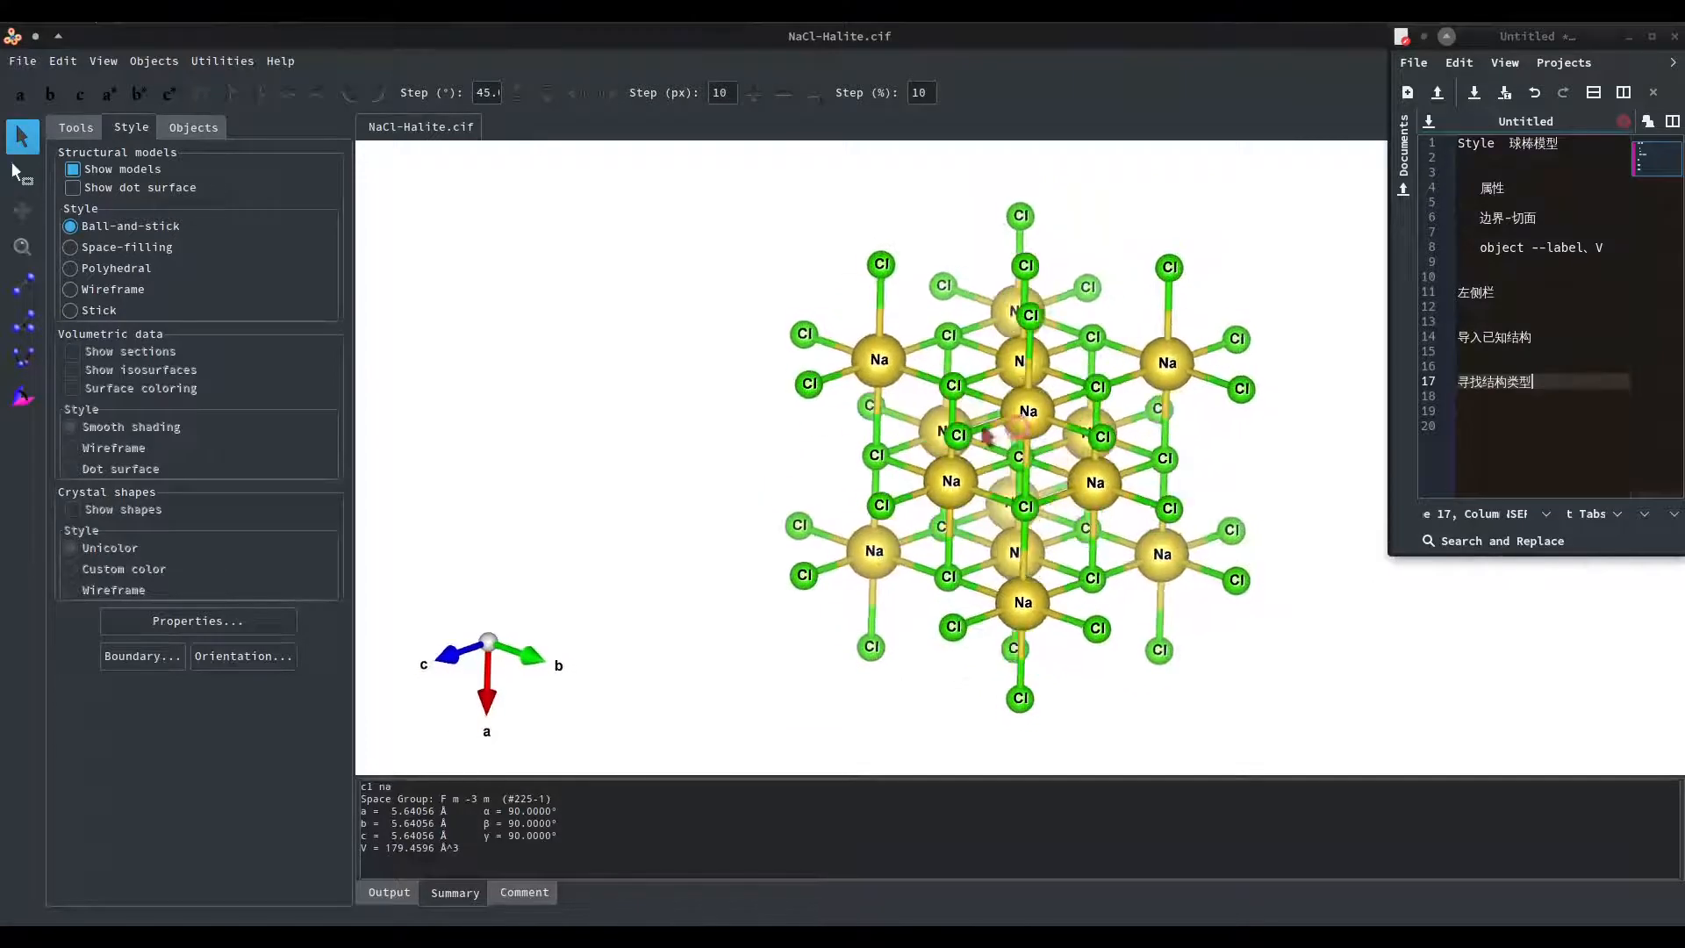
{"action": "left_click_drag", "start_coordinate": [1053, 439], "coordinate": [1091, 461]}
Display the structure in space-filling style, compare it with ball-and-stick, and rotate it to inspect the packed atoms.
{"action": "left_click", "coordinate": [147, 247]}
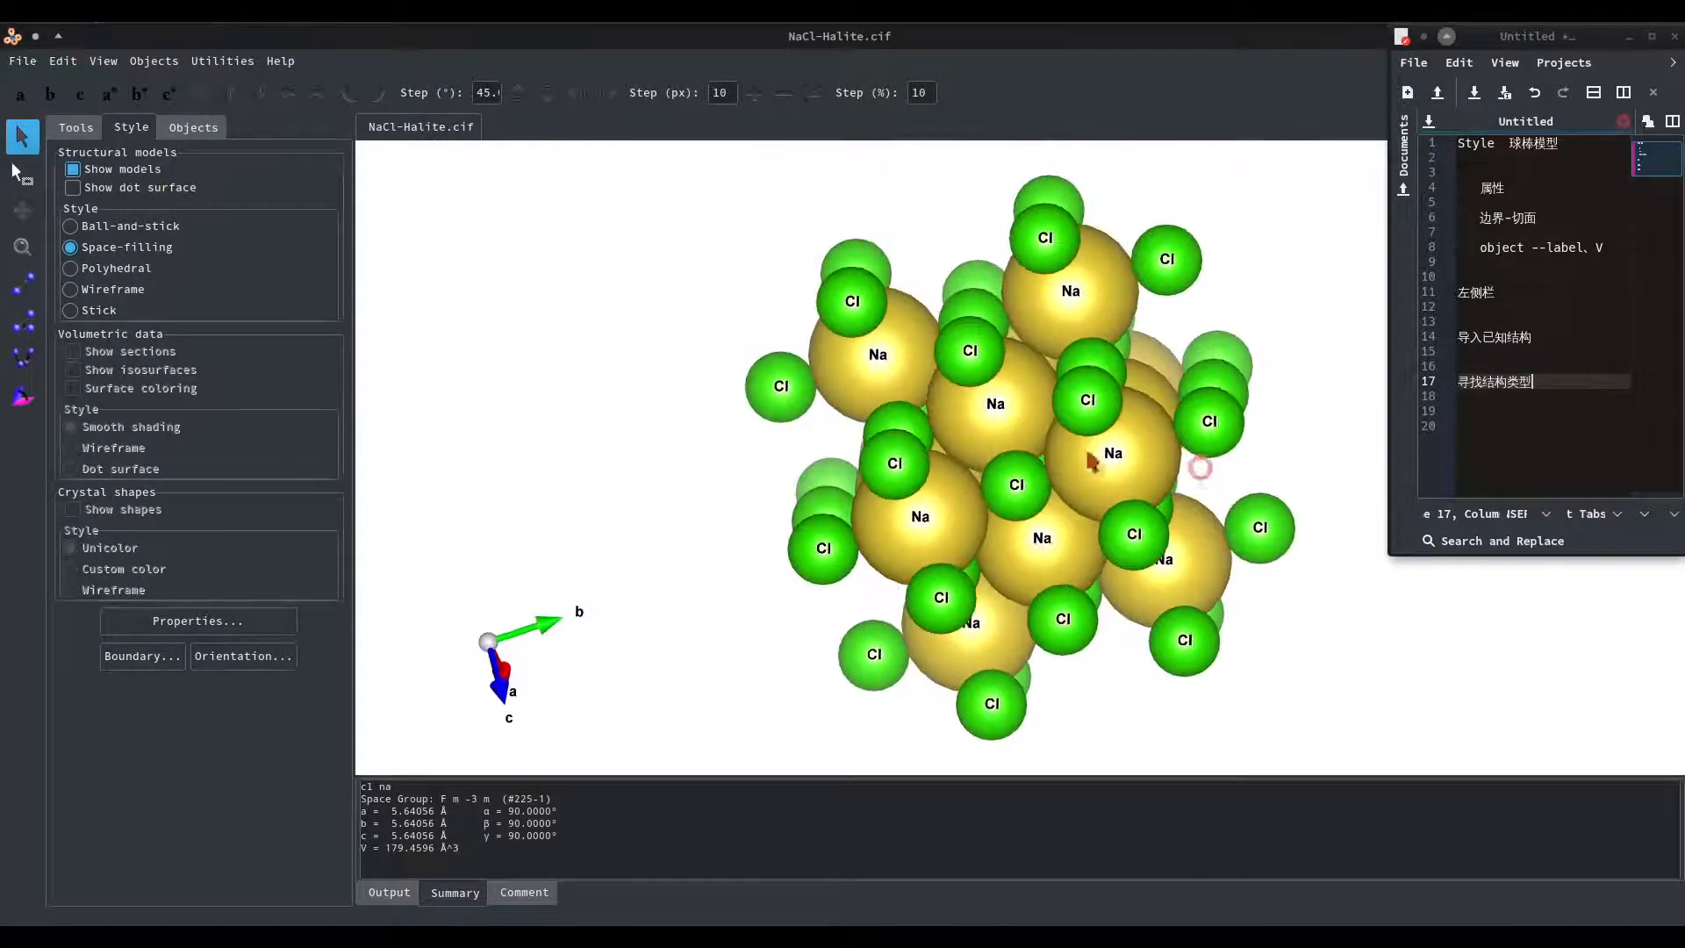
{"action": "left_click_drag", "start_coordinate": [829, 384], "coordinate": [1103, 416]}
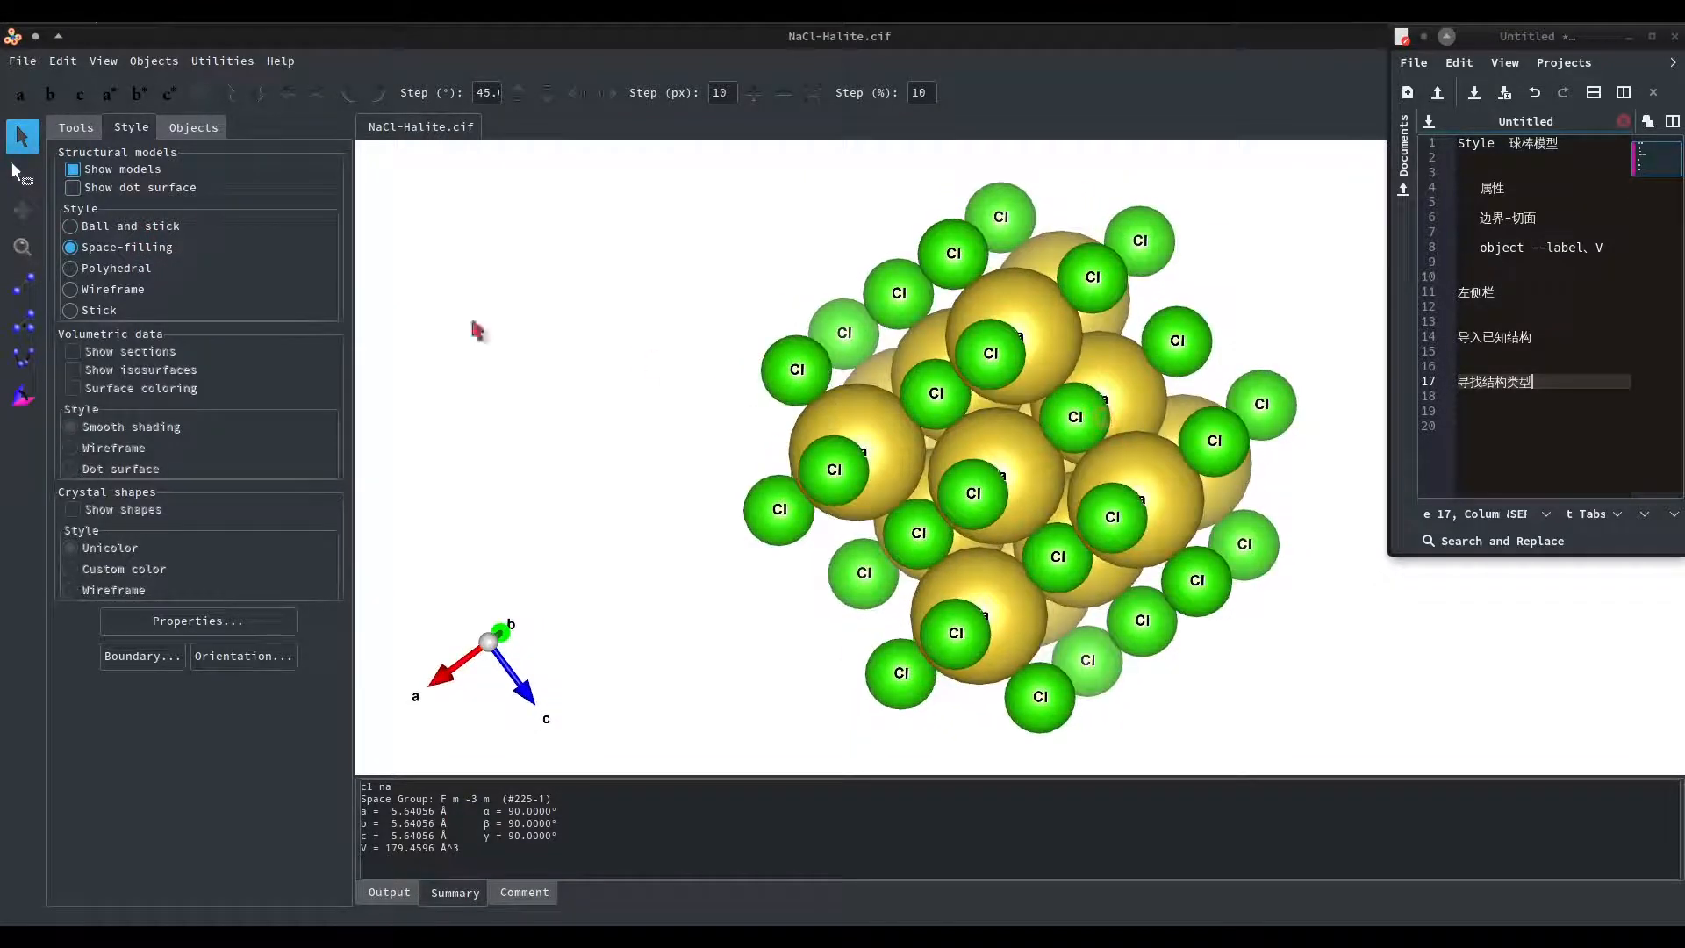
{"action": "left_click", "coordinate": [155, 226]}
{"action": "left_click", "coordinate": [156, 246]}
{"action": "left_click_drag", "start_coordinate": [1008, 470], "coordinate": [949, 447]}
Preview the polyhedral, wireframe and stick styles, and return the structure to ball-and-stick.
{"action": "left_click", "coordinate": [121, 268]}
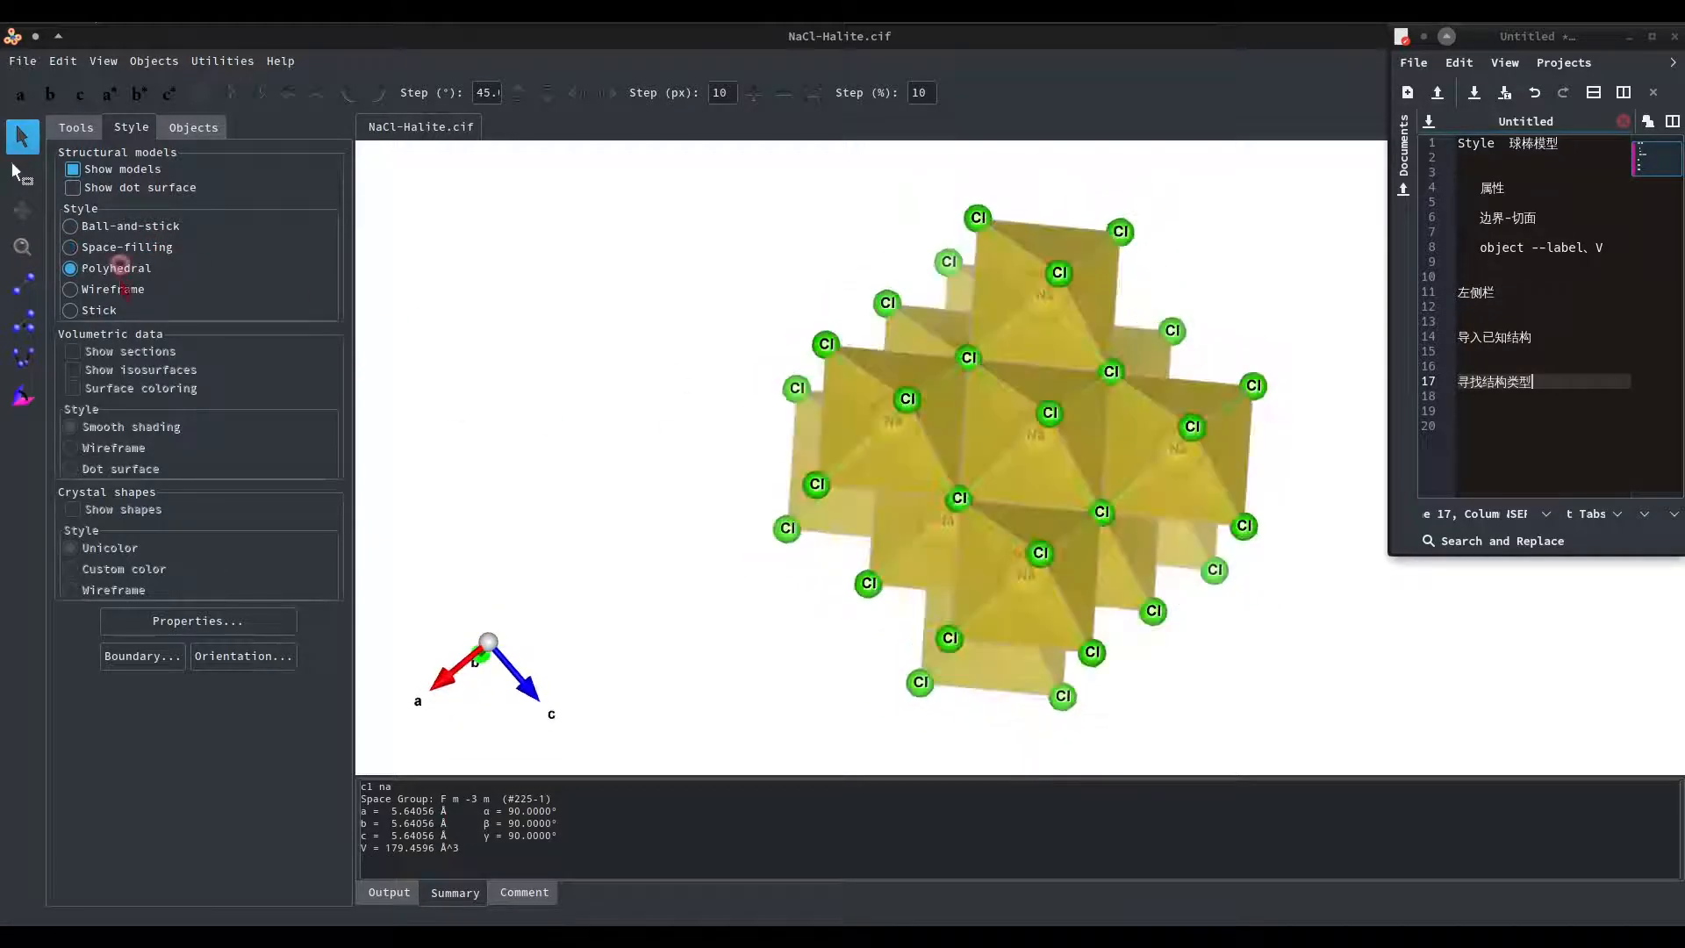
{"action": "left_click", "coordinate": [119, 289]}
{"action": "left_click", "coordinate": [110, 310]}
{"action": "left_click", "coordinate": [106, 288]}
{"action": "left_click", "coordinate": [114, 227]}
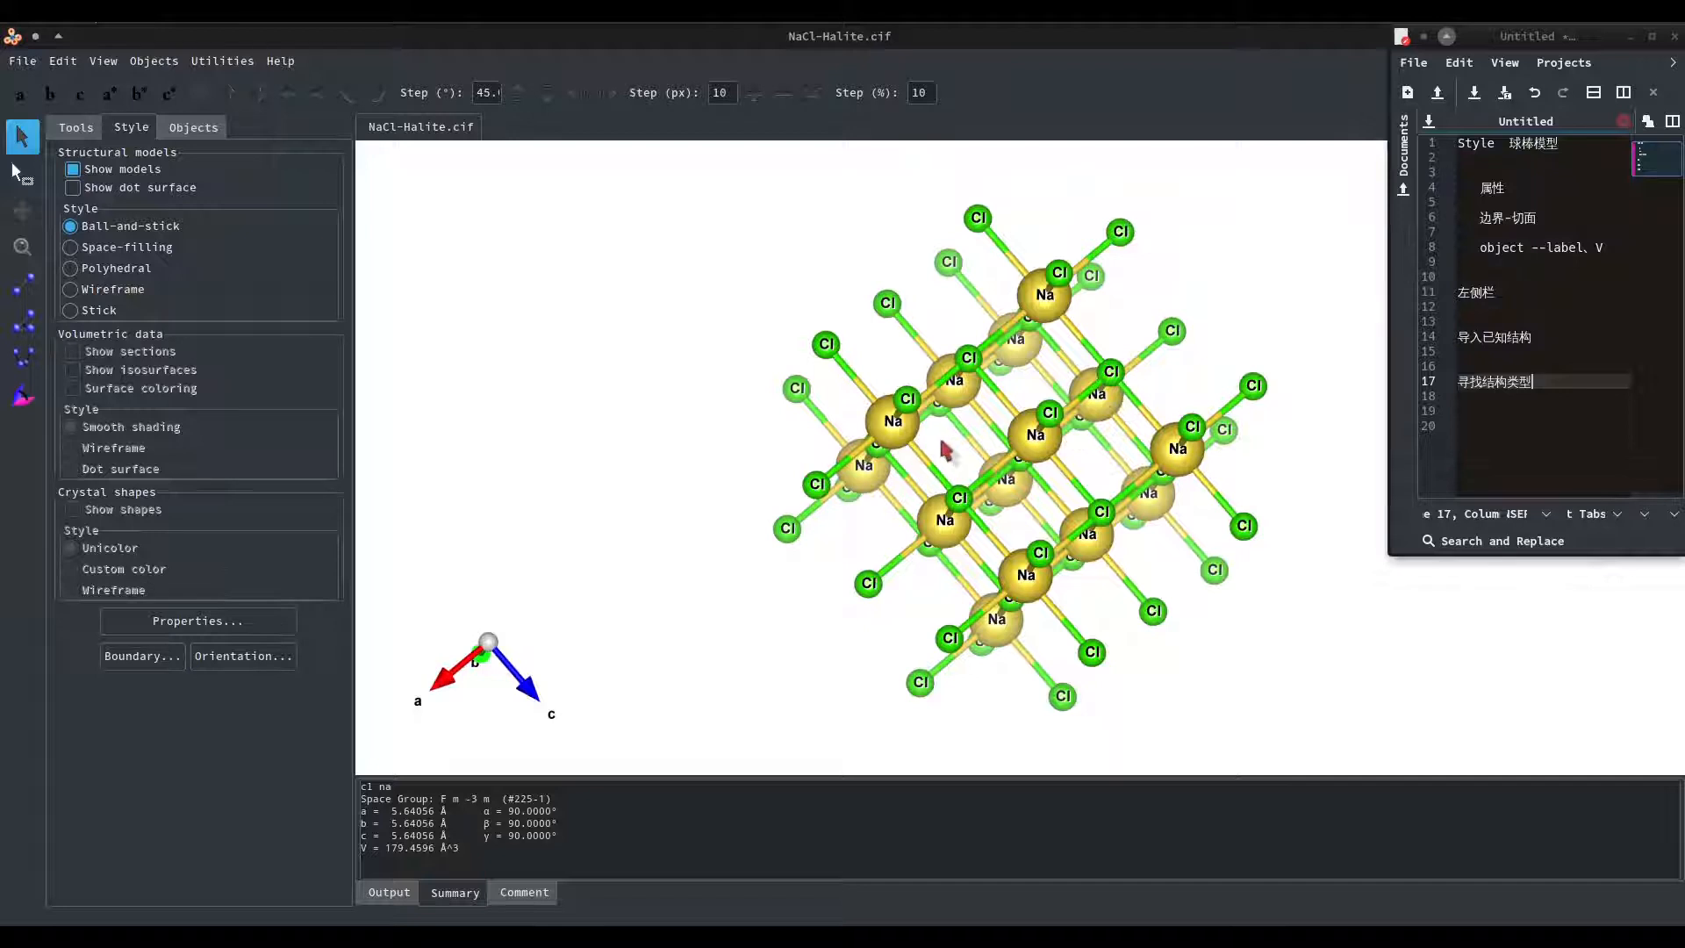
{"action": "left_click_drag", "start_coordinate": [983, 462], "coordinate": [998, 512]}
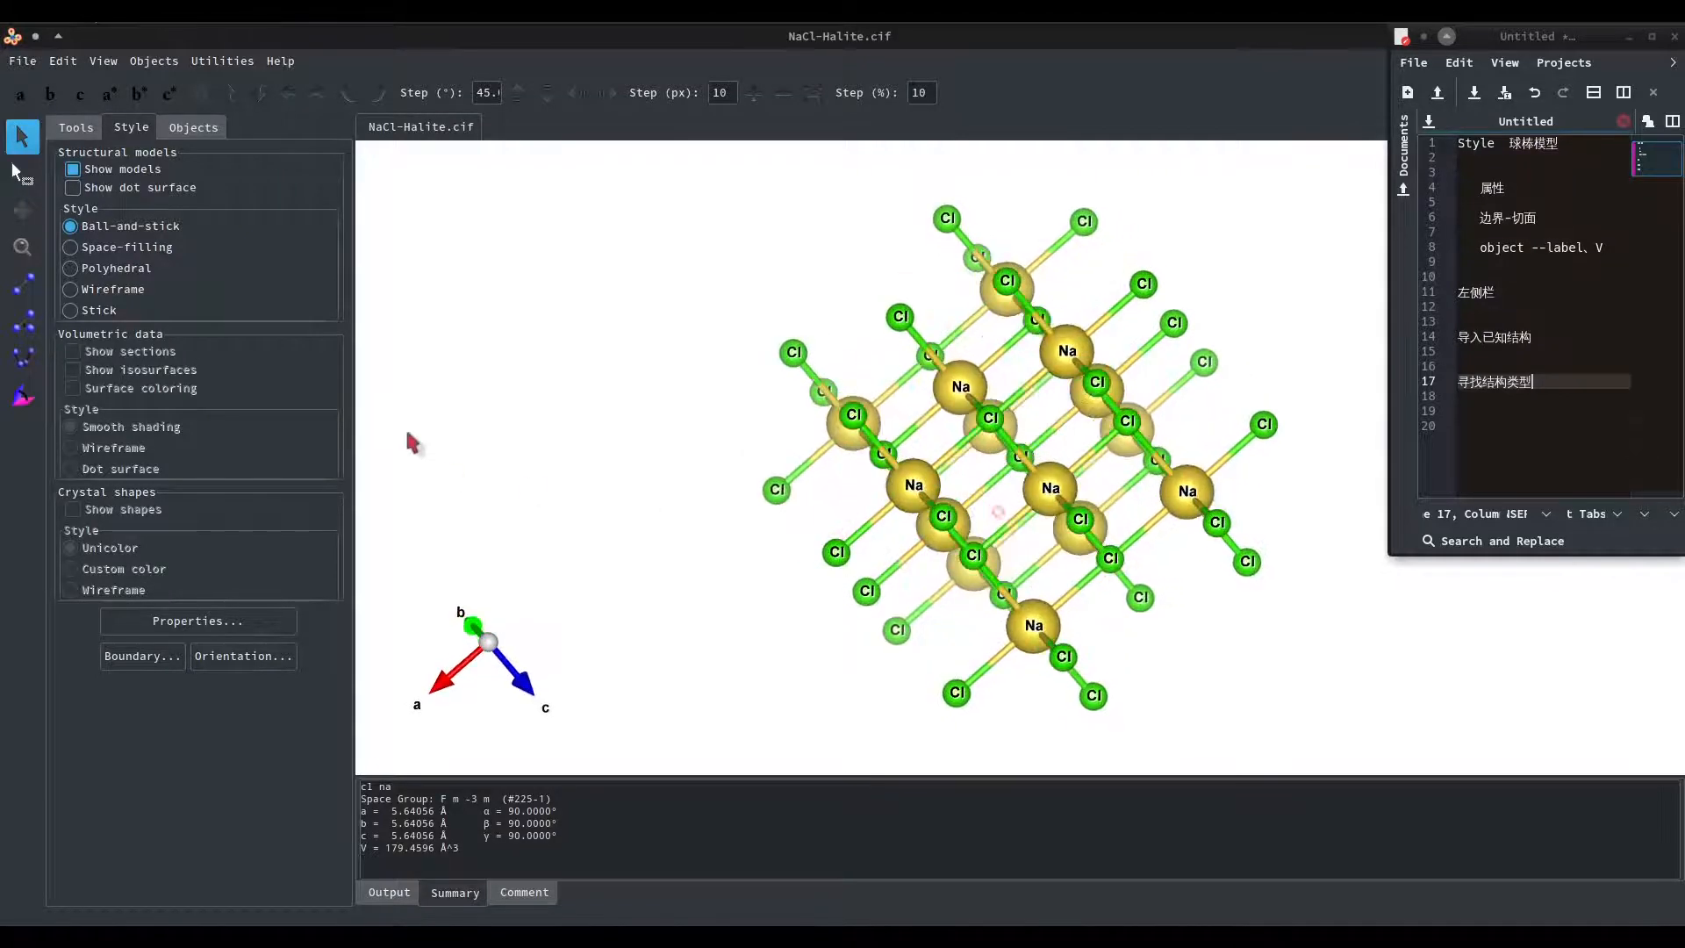
Review the general, atoms, bonds, polyhedra, isosurfaces and sections display properties, and close the properties.
{"action": "left_click", "coordinate": [226, 625]}
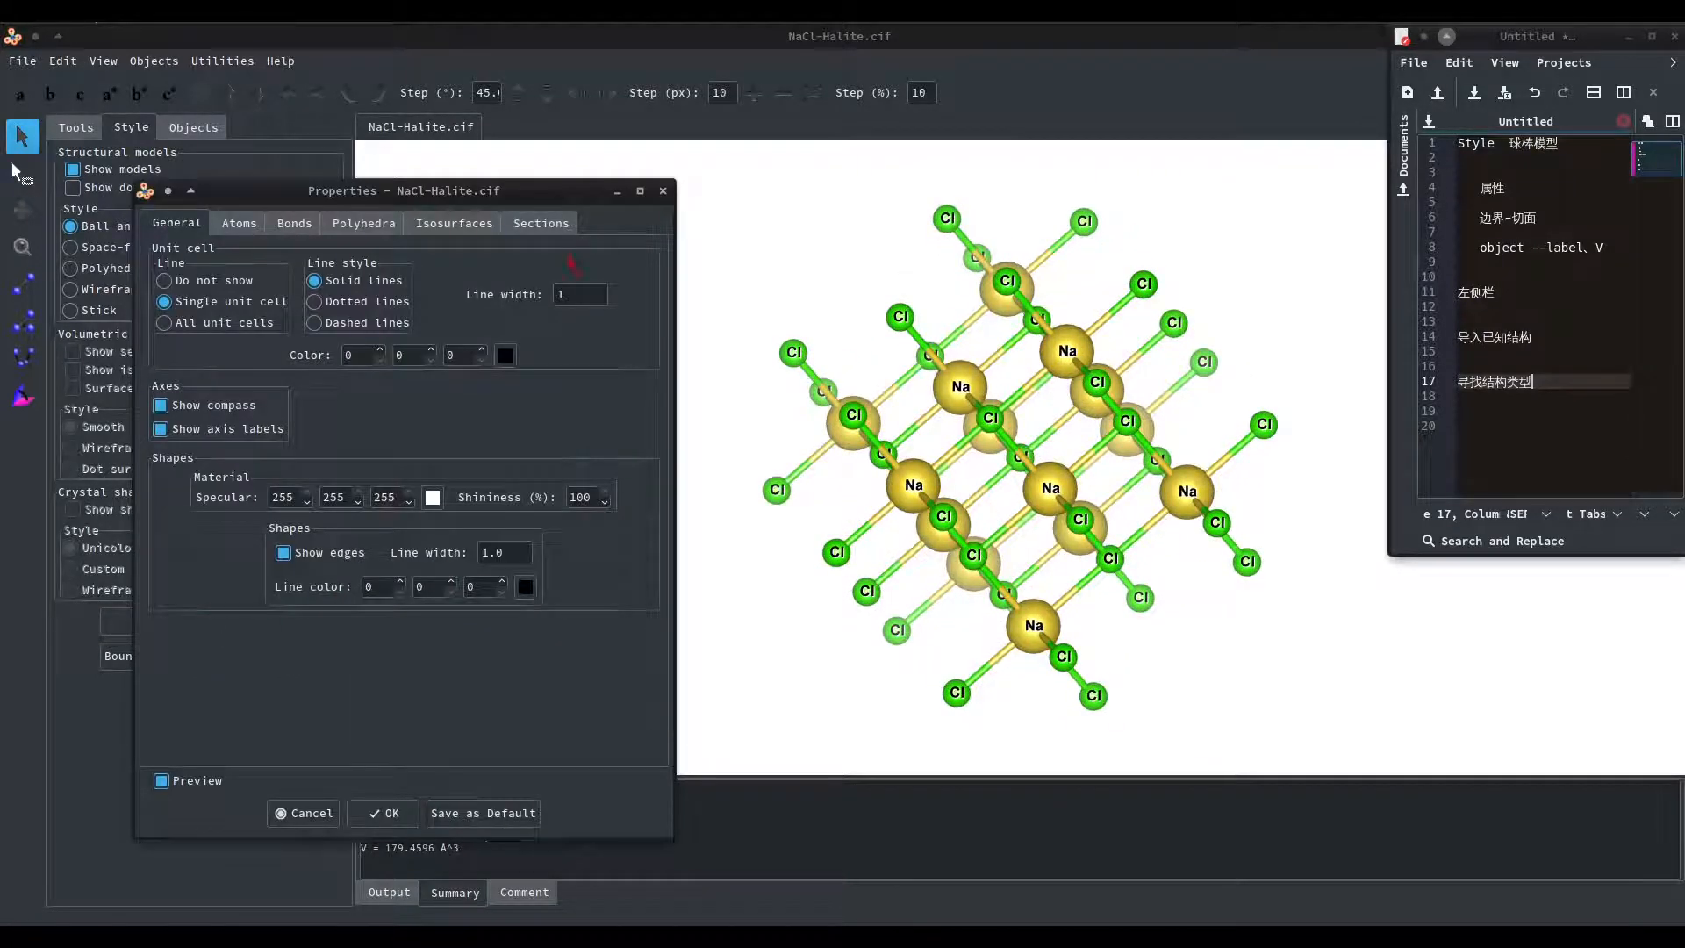
{"action": "left_click_drag", "start_coordinate": [506, 203], "coordinate": [553, 183]}
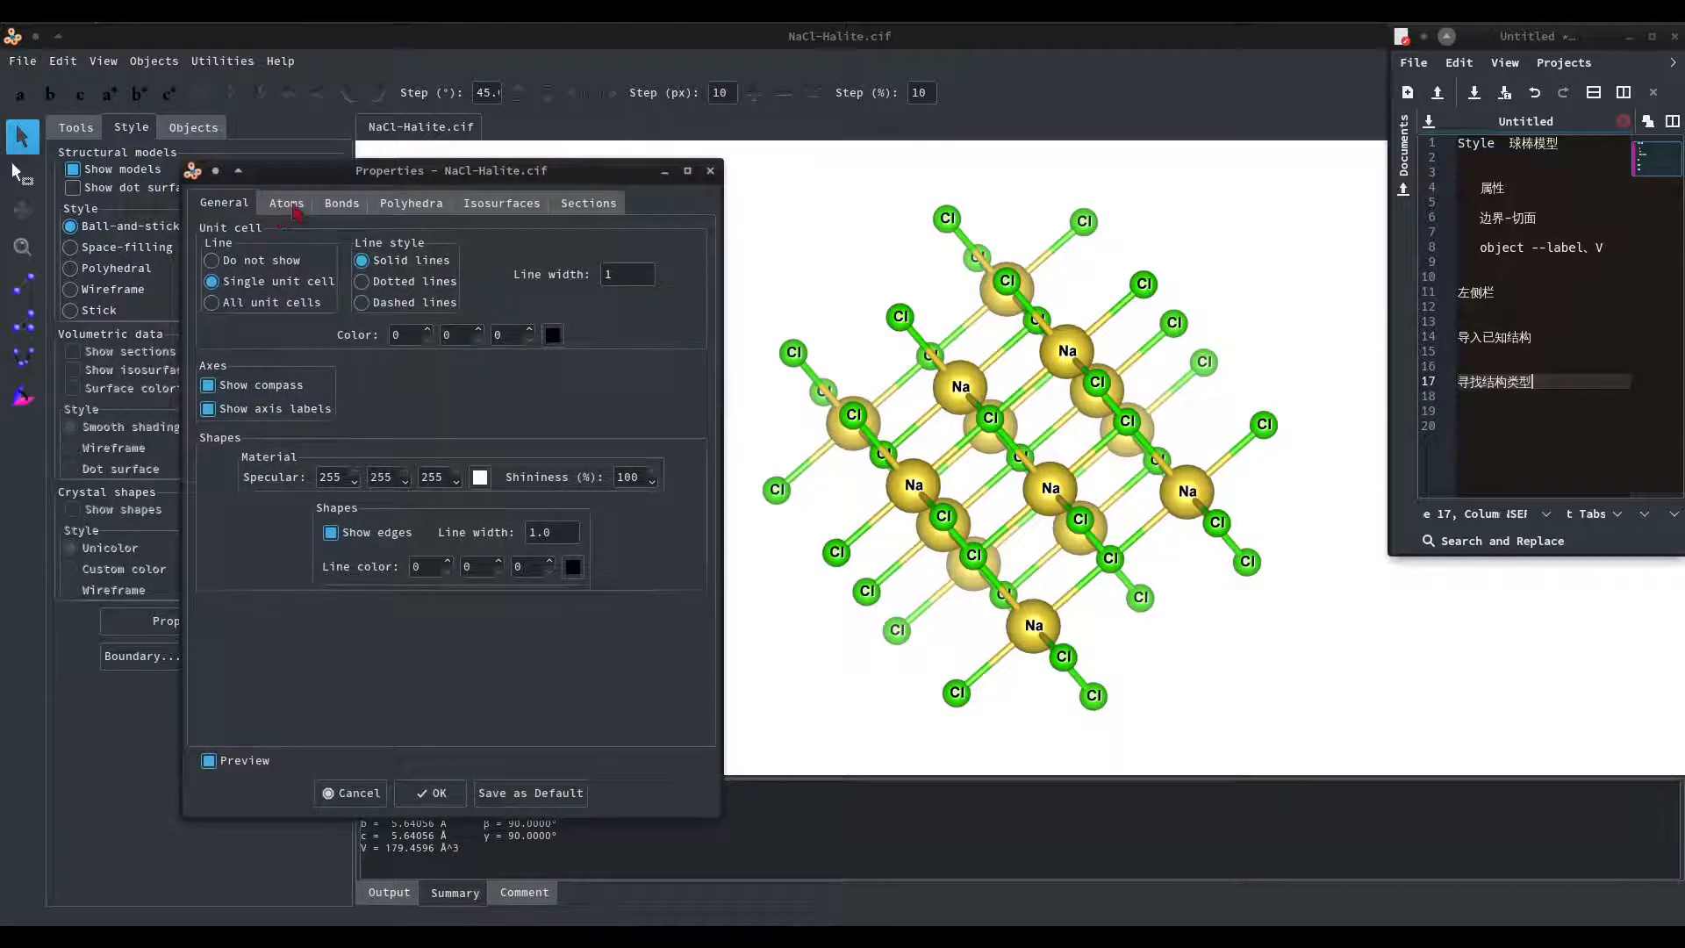
{"action": "left_click", "coordinate": [295, 206]}
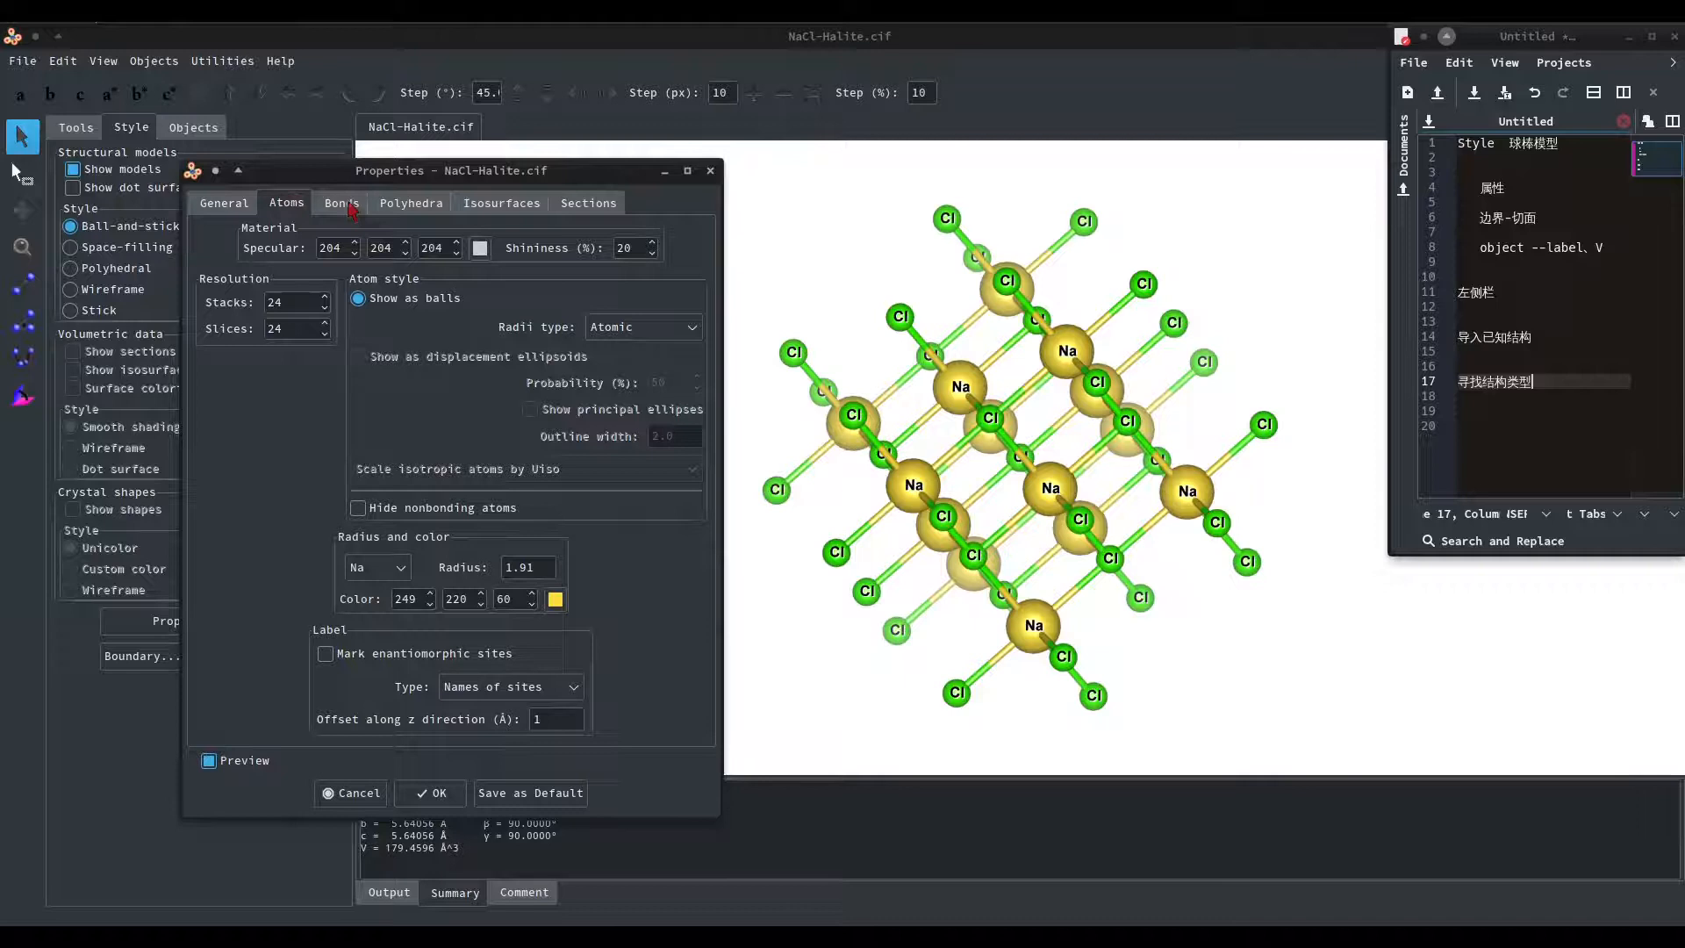
{"action": "left_click", "coordinate": [351, 206]}
{"action": "left_click", "coordinate": [392, 206]}
{"action": "left_click", "coordinate": [496, 203]}
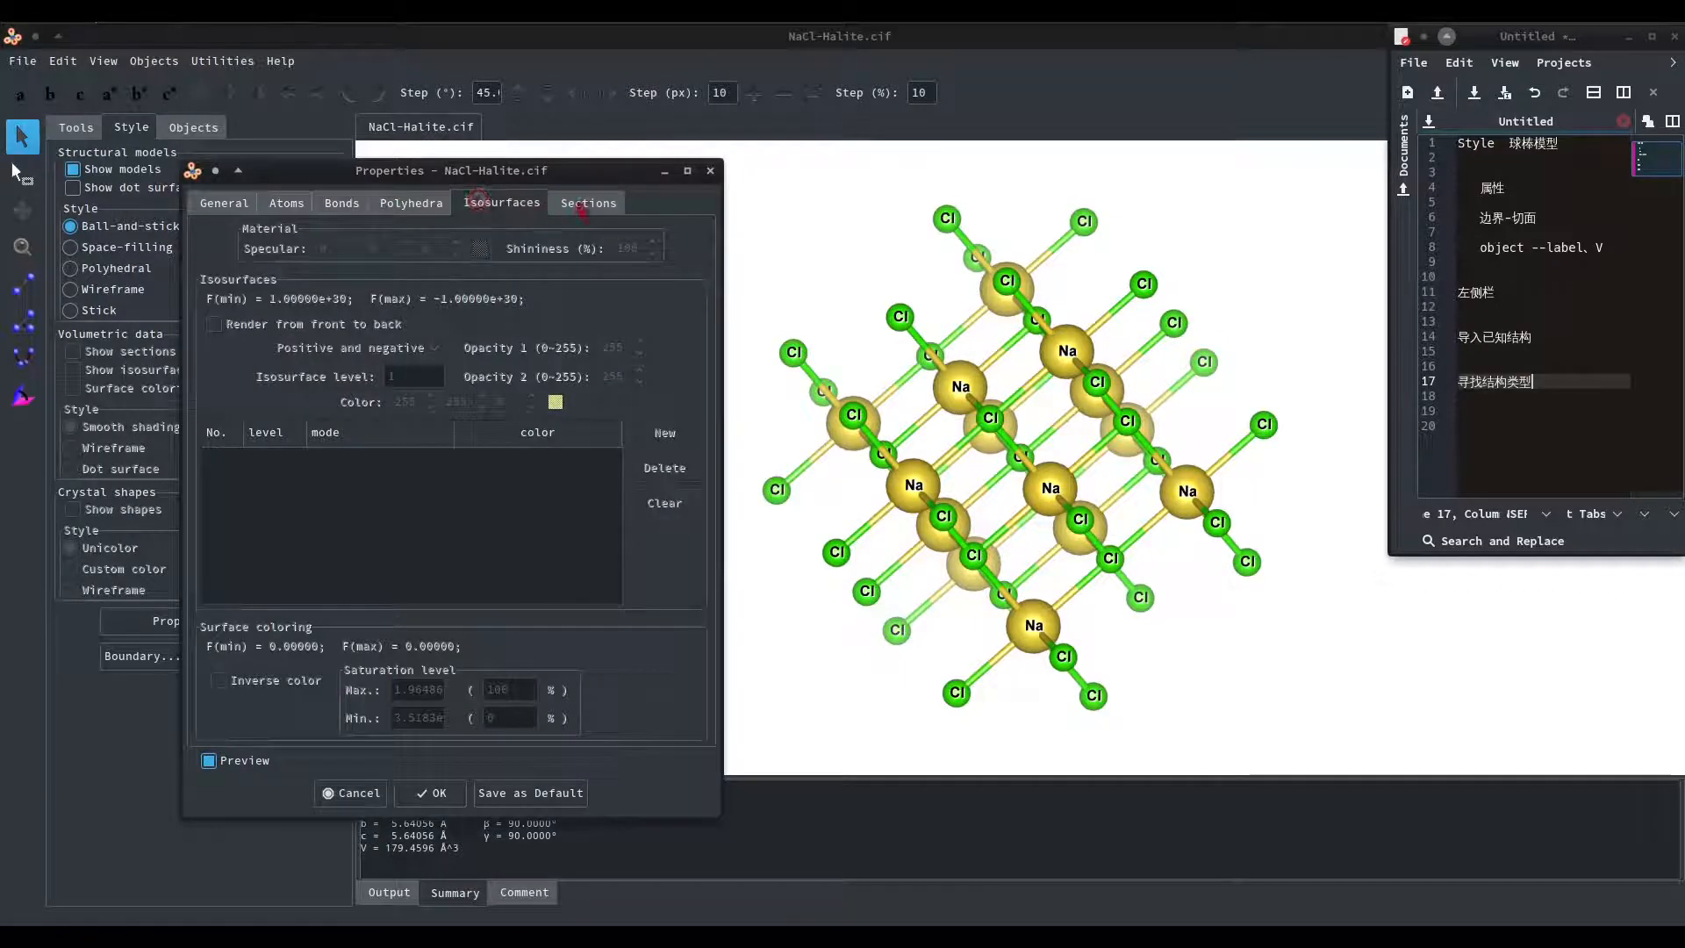
{"action": "left_click", "coordinate": [586, 204]}
{"action": "left_click", "coordinate": [286, 204]}
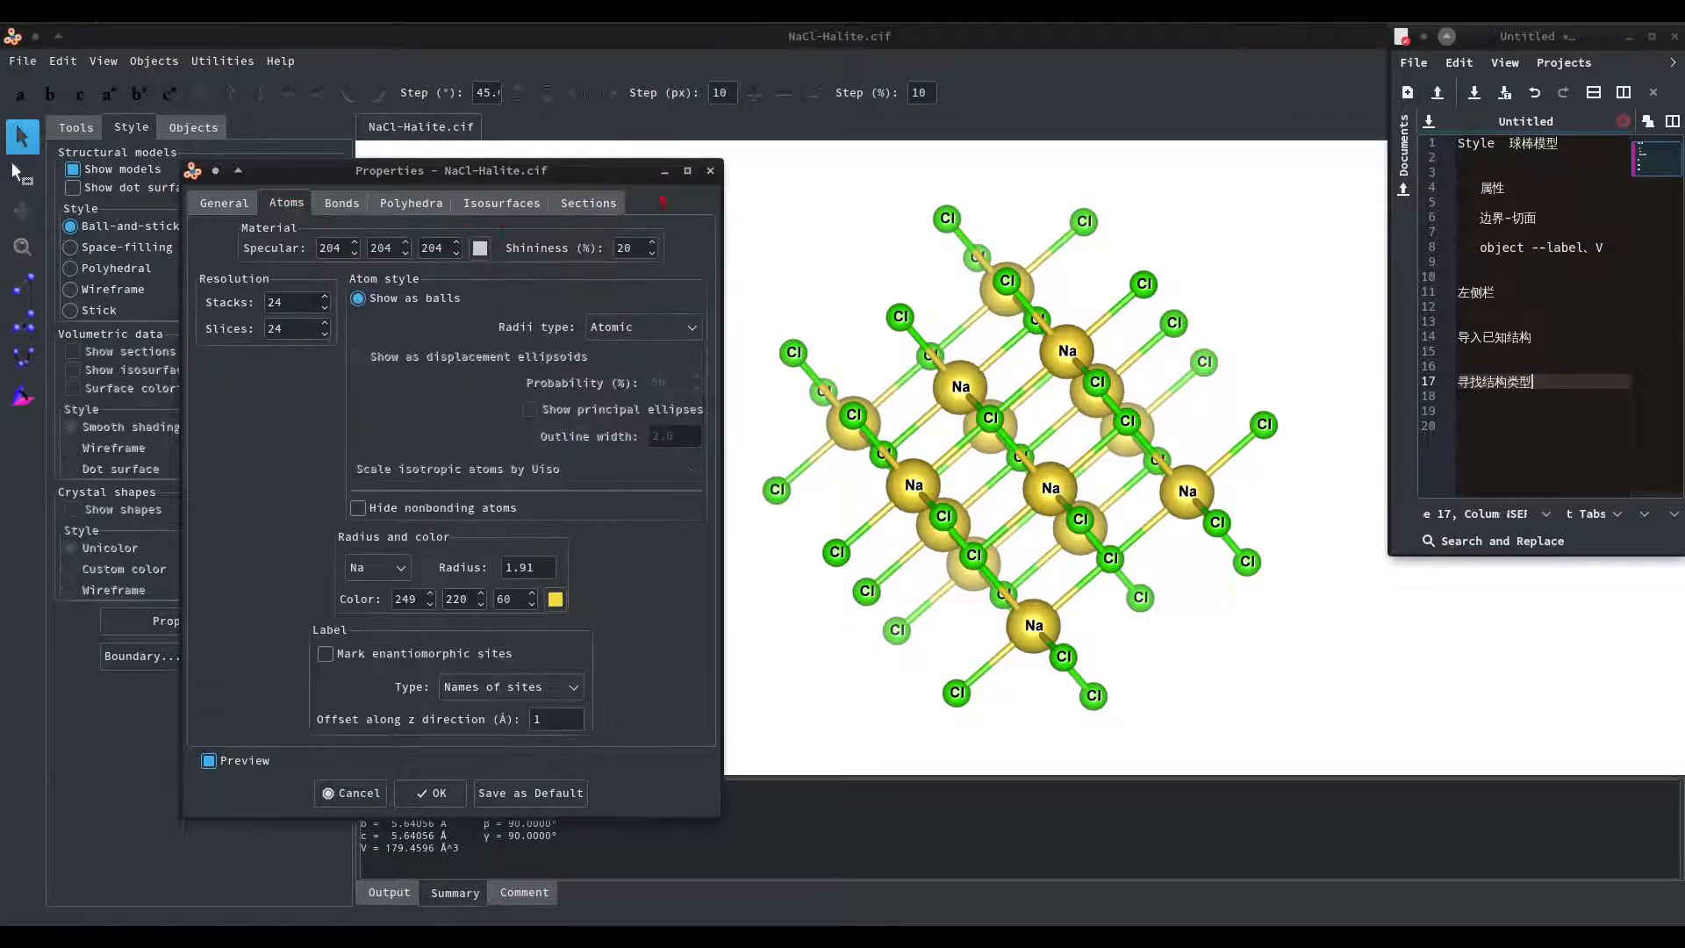
{"action": "left_click", "coordinate": [710, 171]}
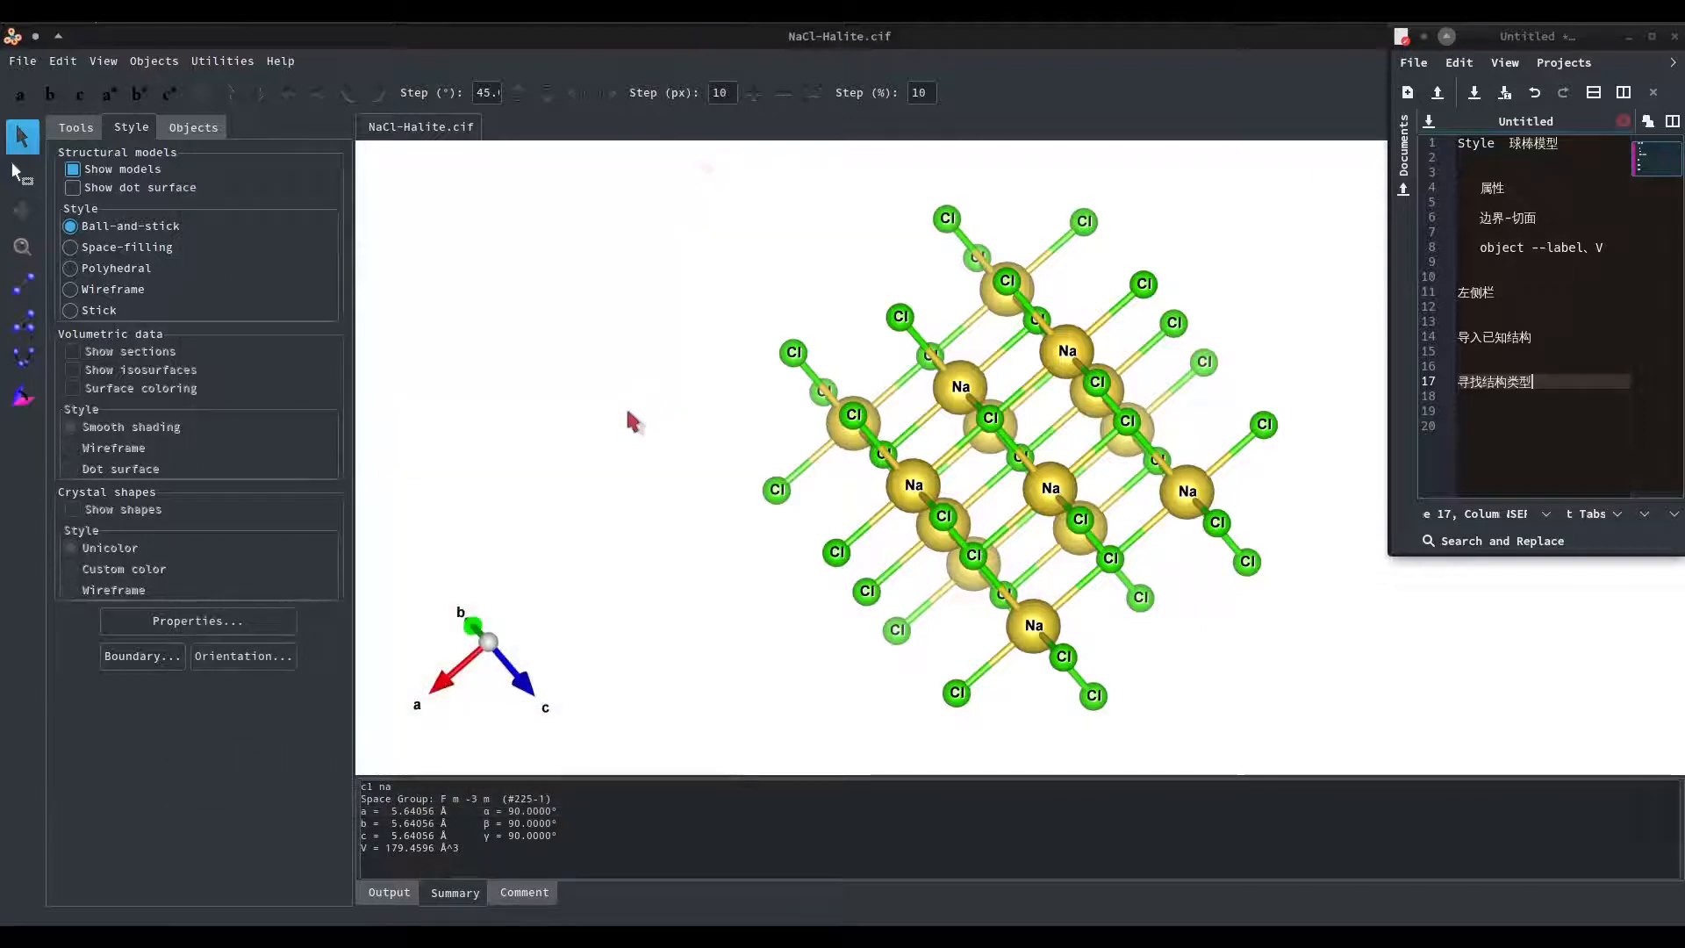
Extend the displayed boundary by setting x(max), y(max) and z(max) to 2, and apply it.
{"action": "left_click", "coordinate": [140, 655]}
{"action": "left_click_drag", "start_coordinate": [302, 171], "coordinate": [454, 230]}
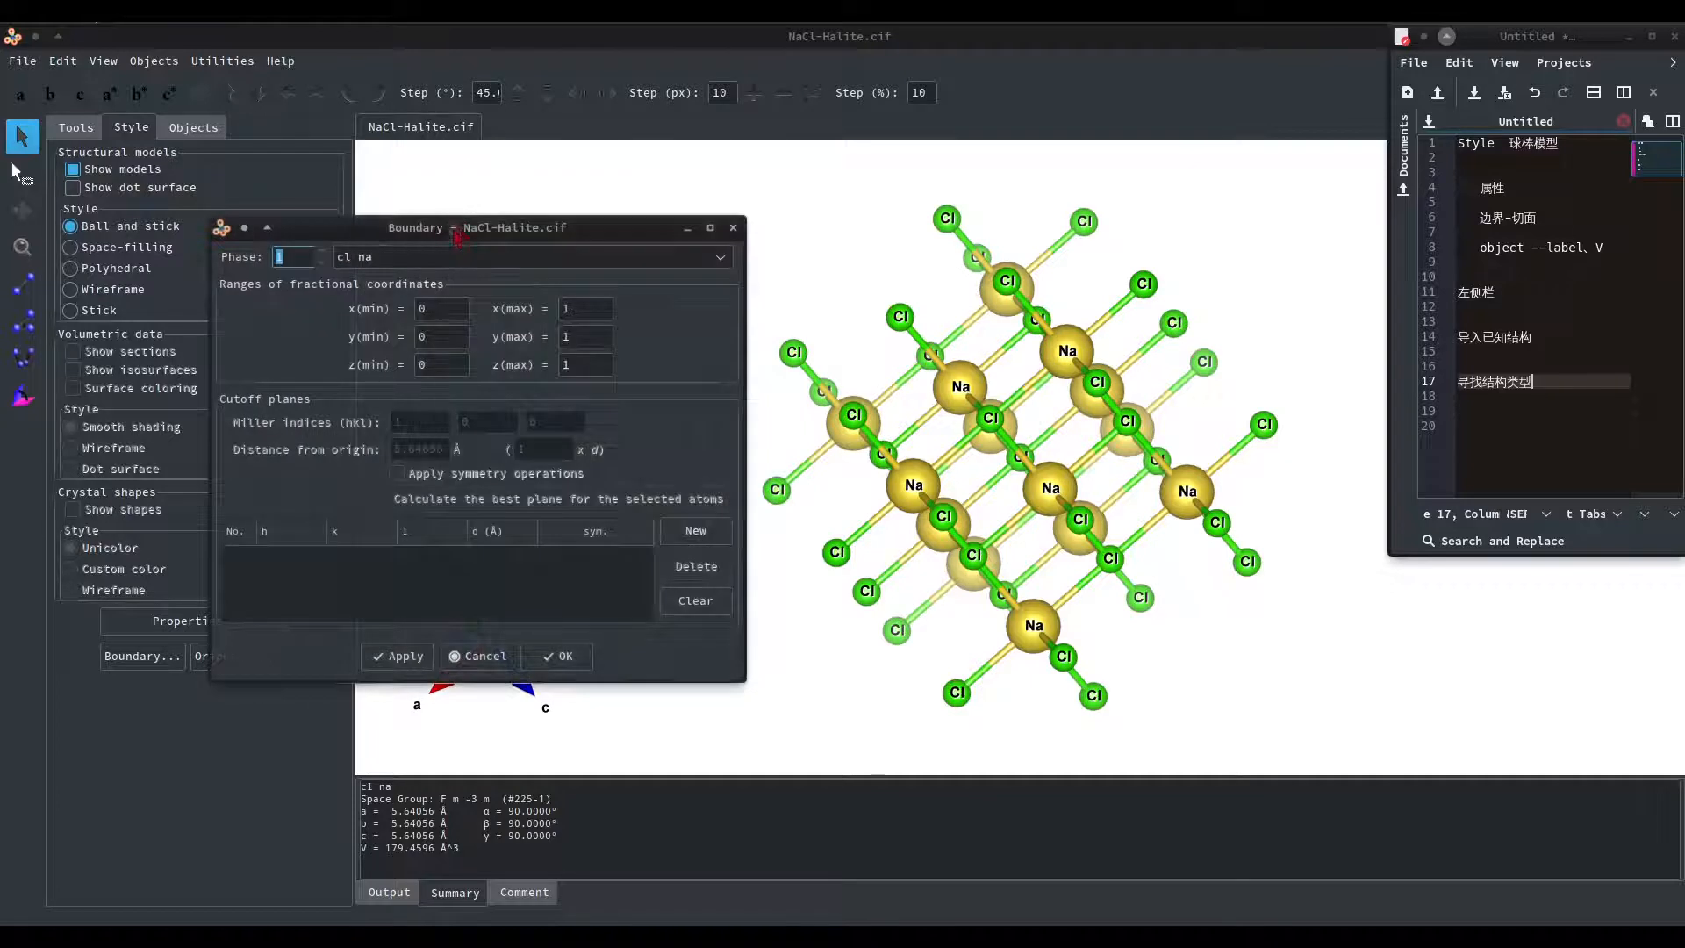
{"action": "left_click", "coordinate": [950, 467]}
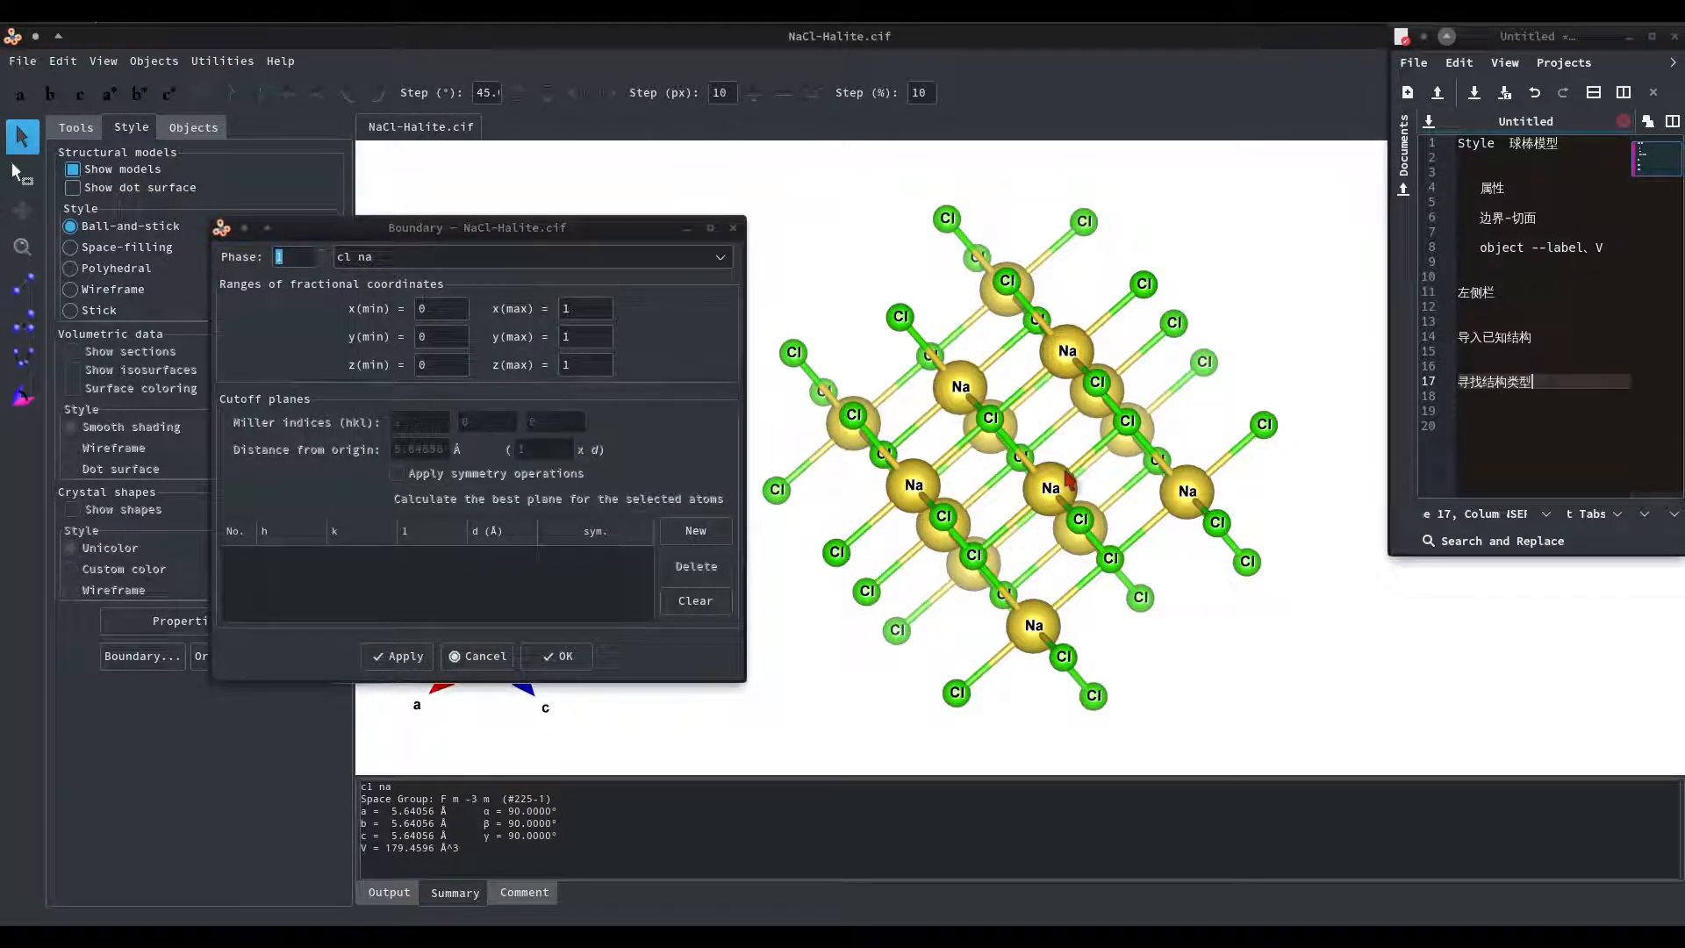
{"action": "left_click_drag", "start_coordinate": [1051, 442], "coordinate": [1156, 443]}
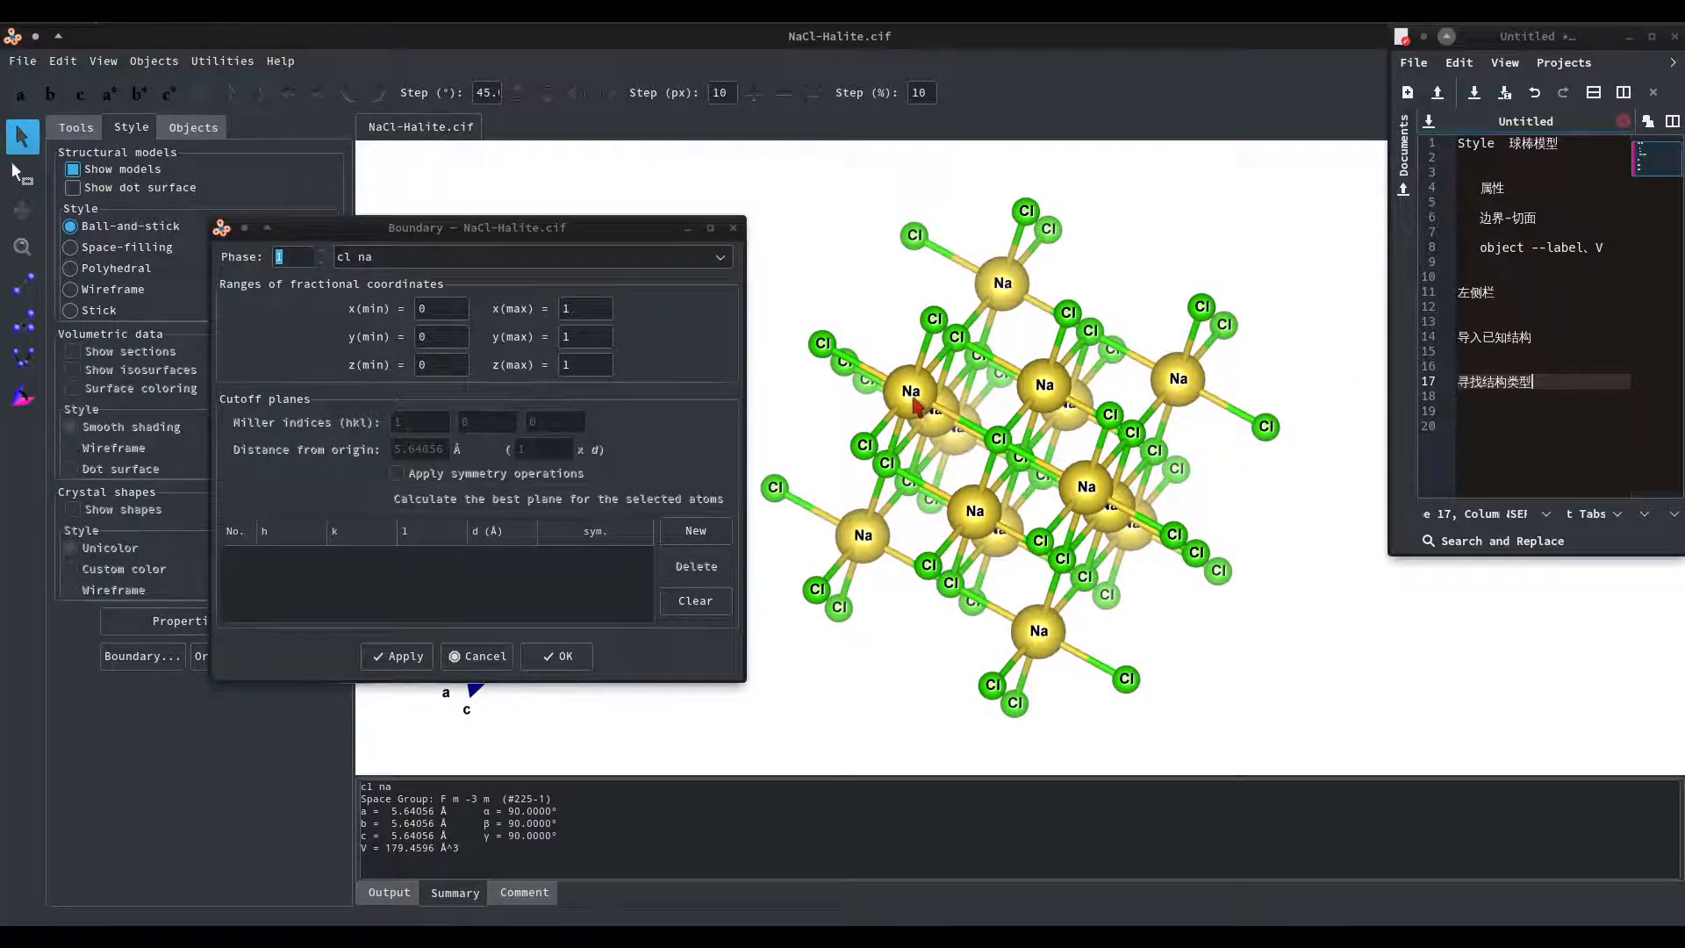
{"action": "left_click_drag", "start_coordinate": [913, 398], "coordinate": [877, 368]}
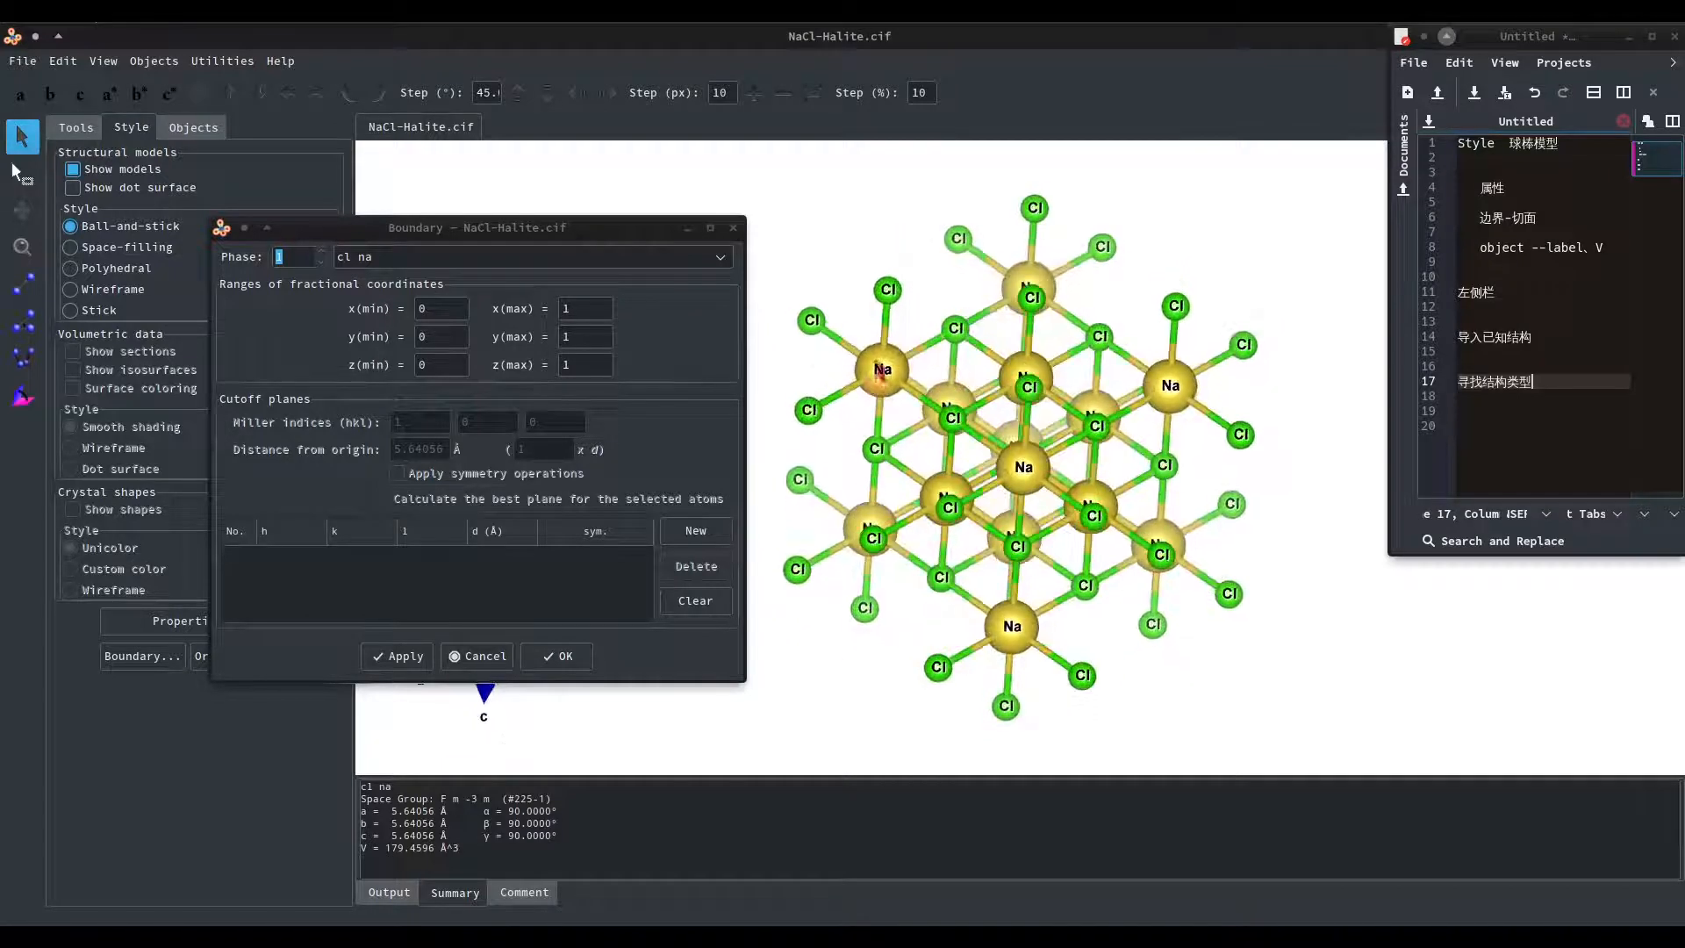
{"action": "left_click", "coordinate": [562, 308]}
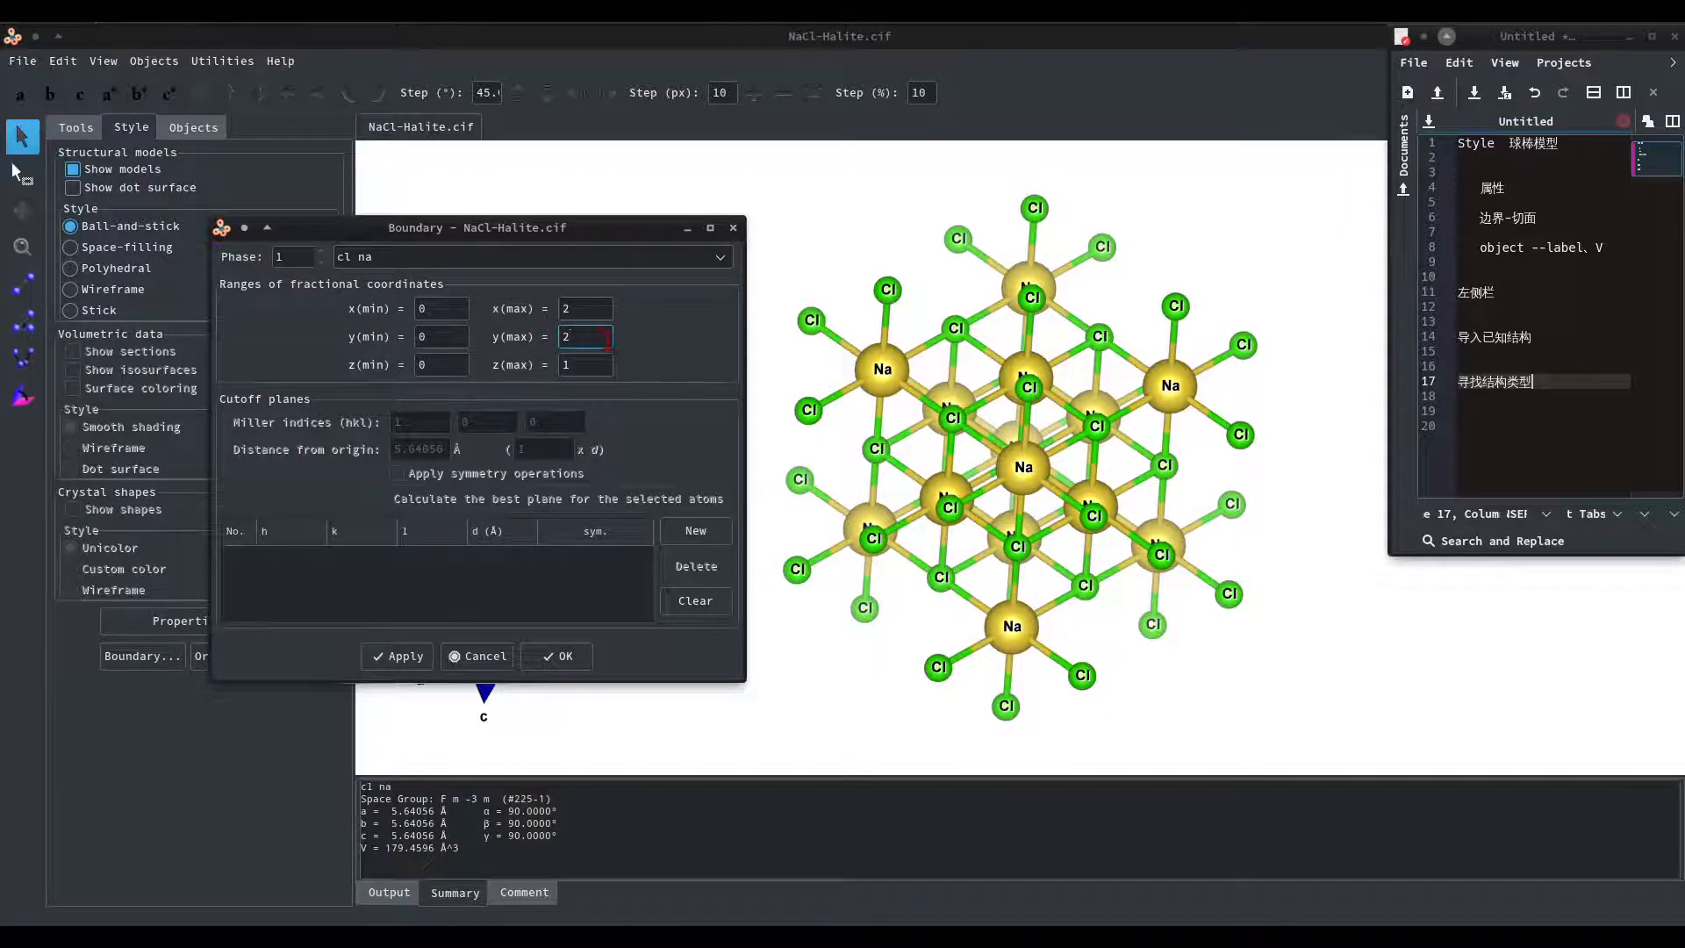
{"action": "left_click", "coordinate": [572, 365]}
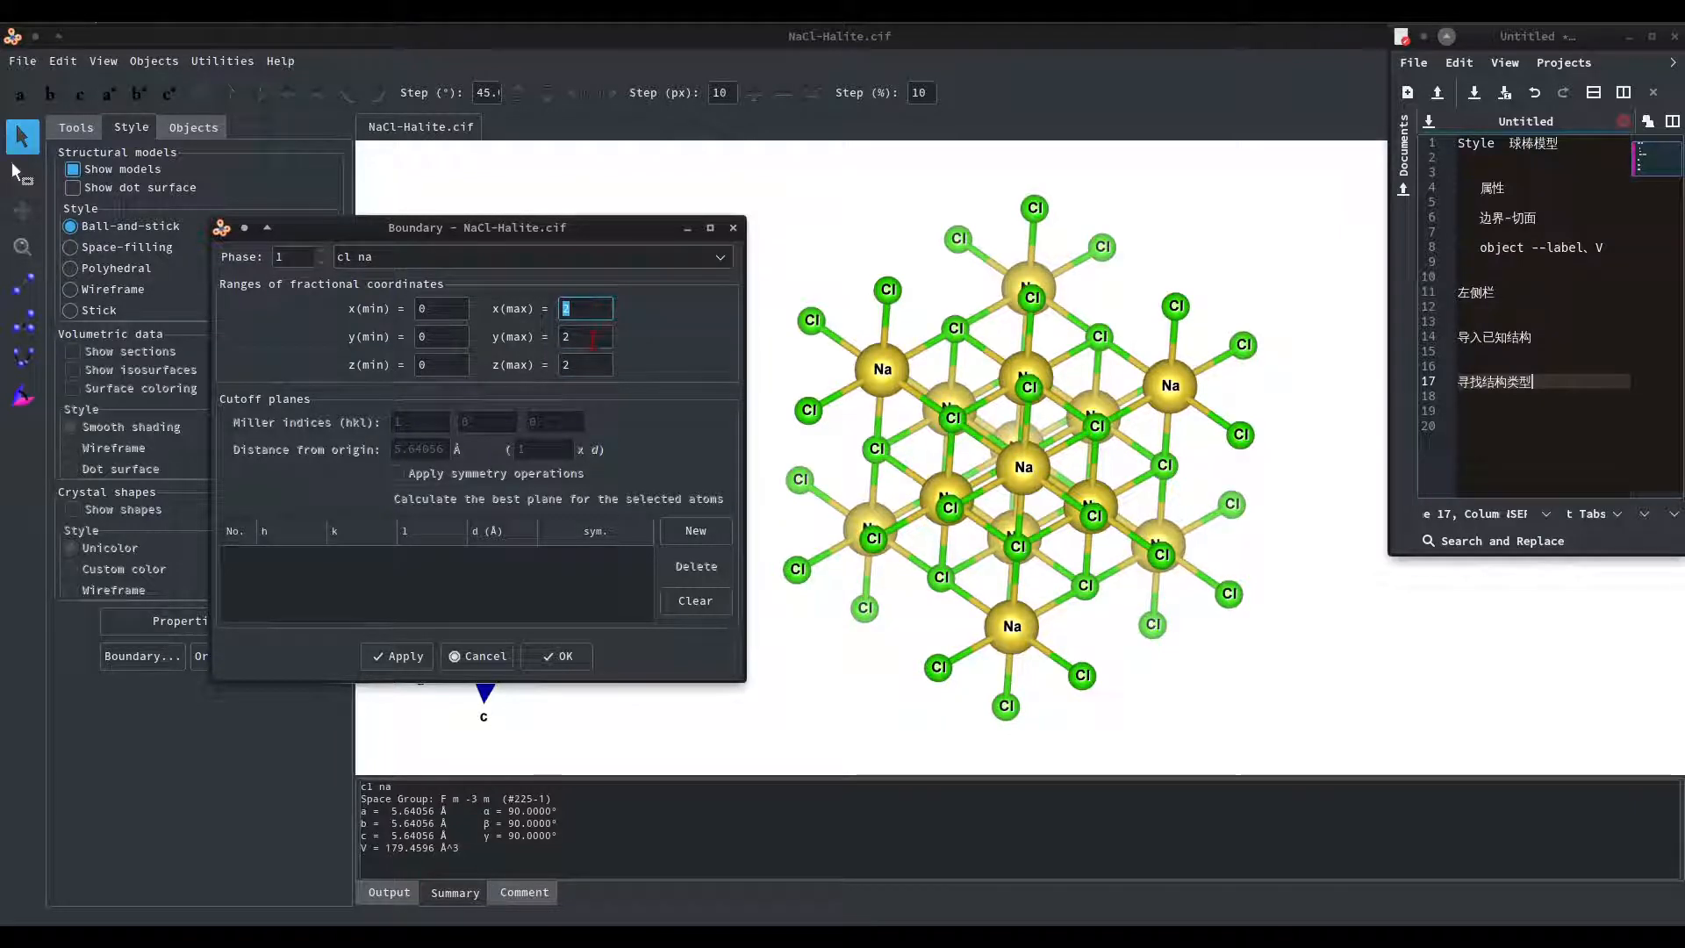
{"action": "left_click", "coordinate": [580, 340]}
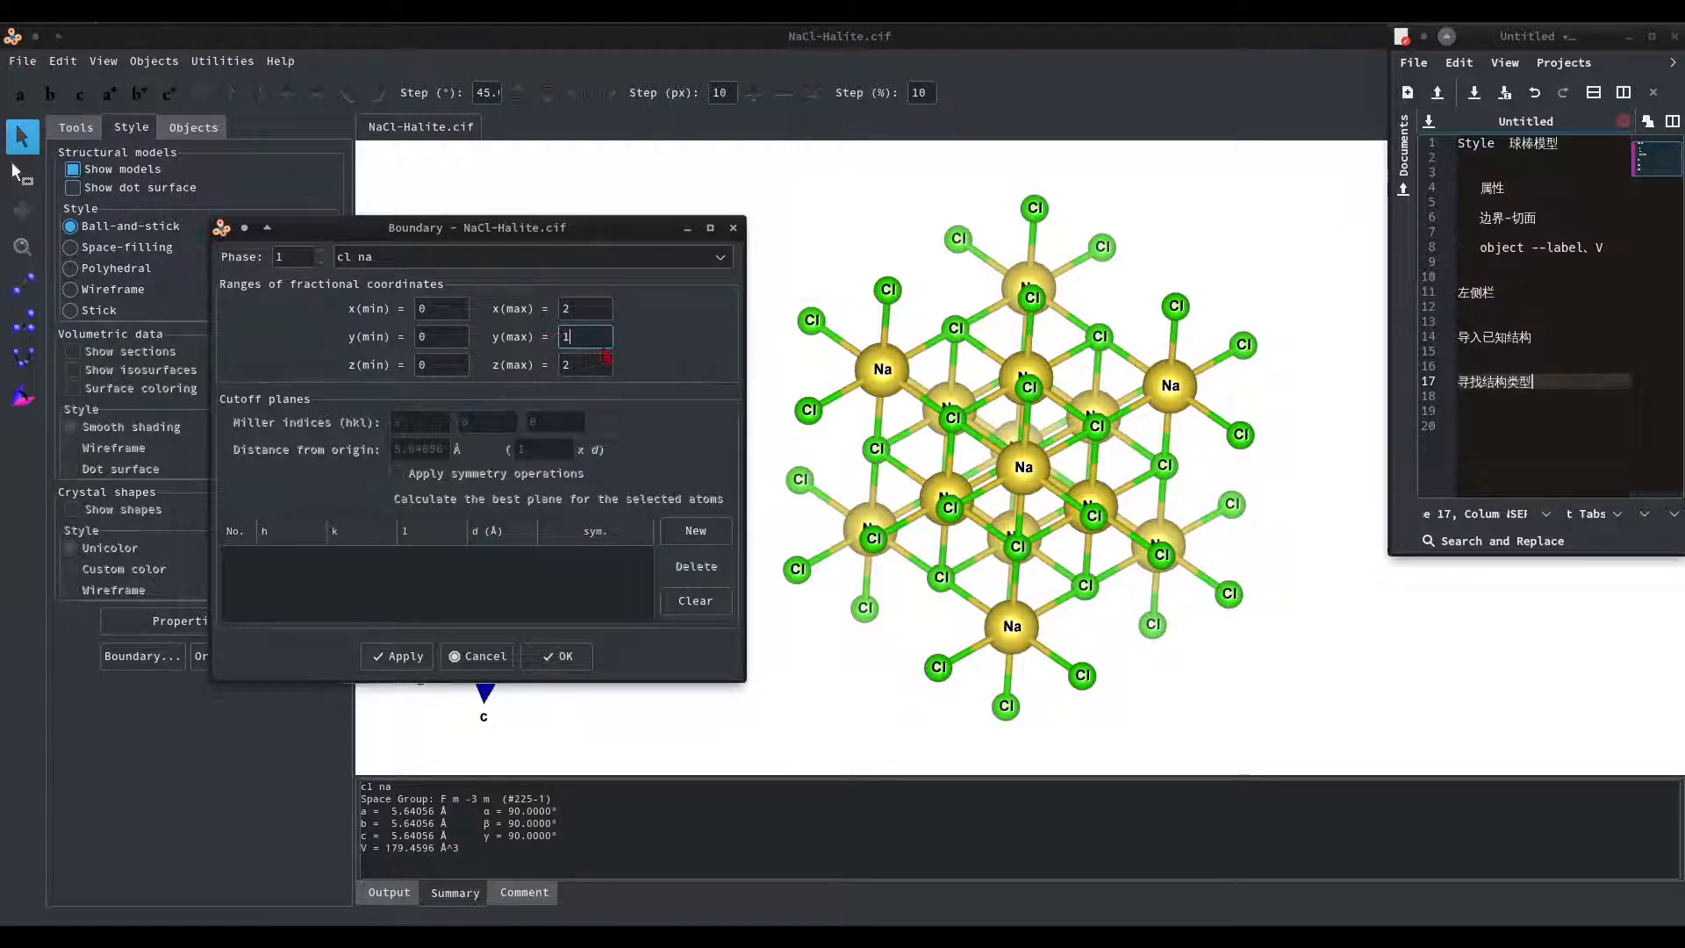
{"action": "left_click", "coordinate": [580, 364]}
{"action": "left_click", "coordinate": [575, 337]}
{"action": "left_click", "coordinate": [405, 657]}
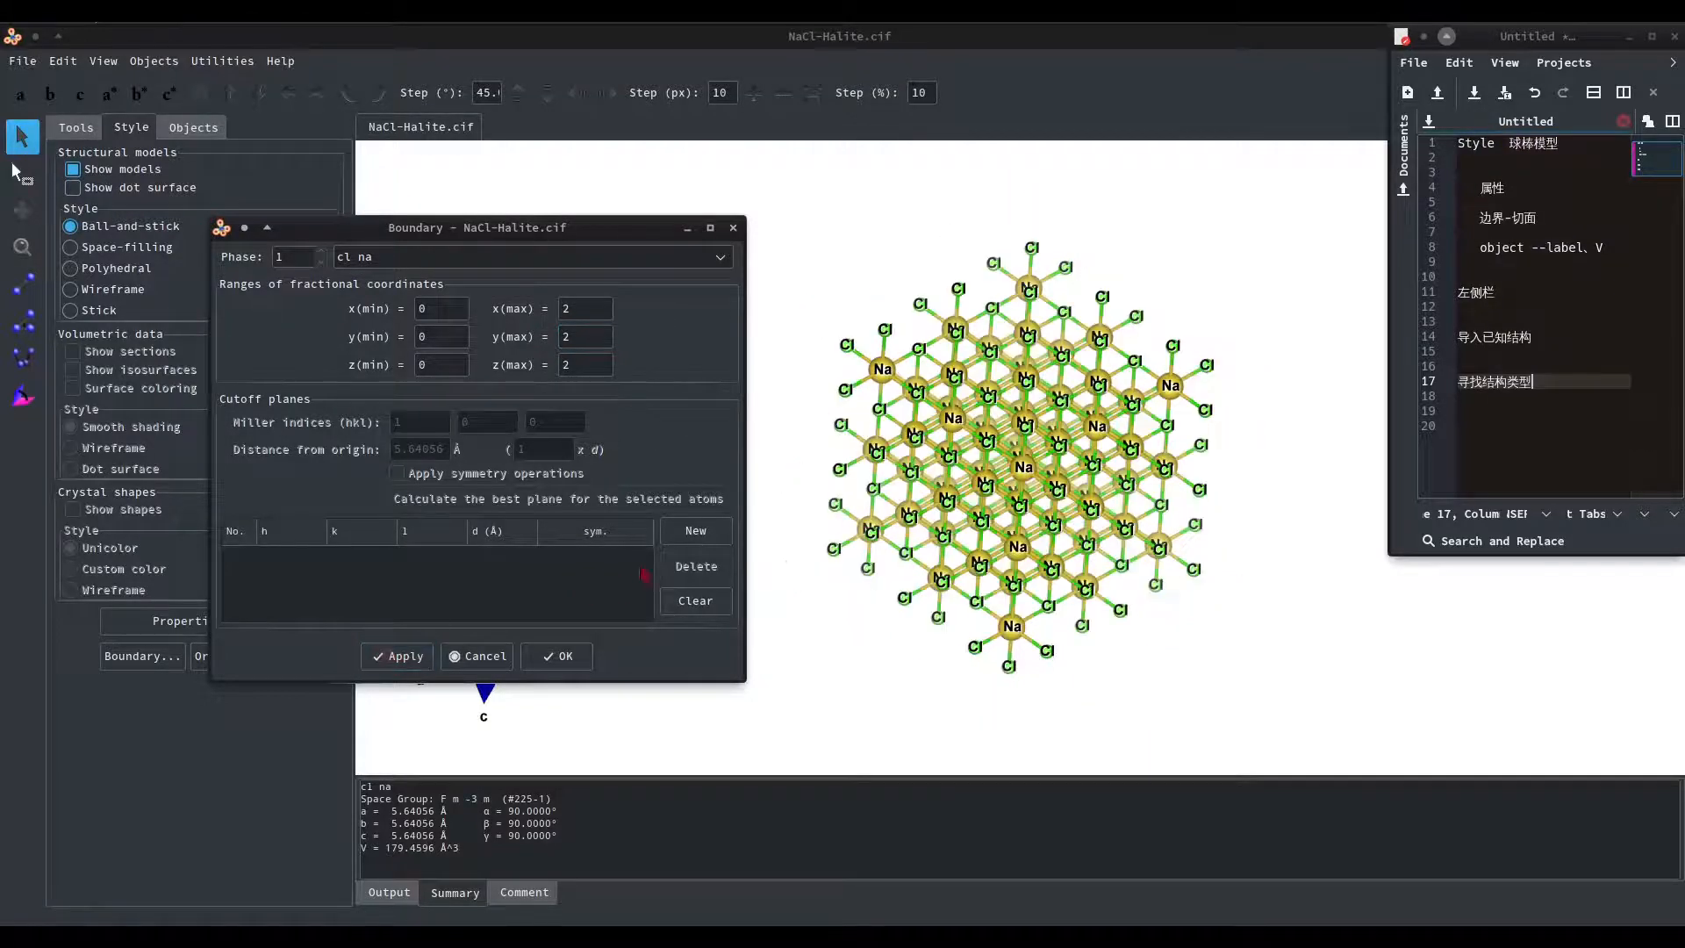
Add a cutoff plane with Miller indices 1 1 0, apply it, and rotate the structure to see the cut.
{"action": "mouse_move", "coordinate": [1028, 516]}
{"action": "left_mouse_down"}
{"action": "mouse_move", "coordinate": [1034, 586]}
{"action": "mouse_move", "coordinate": [1008, 517]}
{"action": "mouse_move", "coordinate": [1116, 496]}
{"action": "left_mouse_up"}
{"action": "mouse_move", "coordinate": [492, 227]}
{"action": "left_mouse_down"}
{"action": "mouse_move", "coordinate": [473, 257]}
{"action": "mouse_move", "coordinate": [478, 235]}
{"action": "left_mouse_up"}
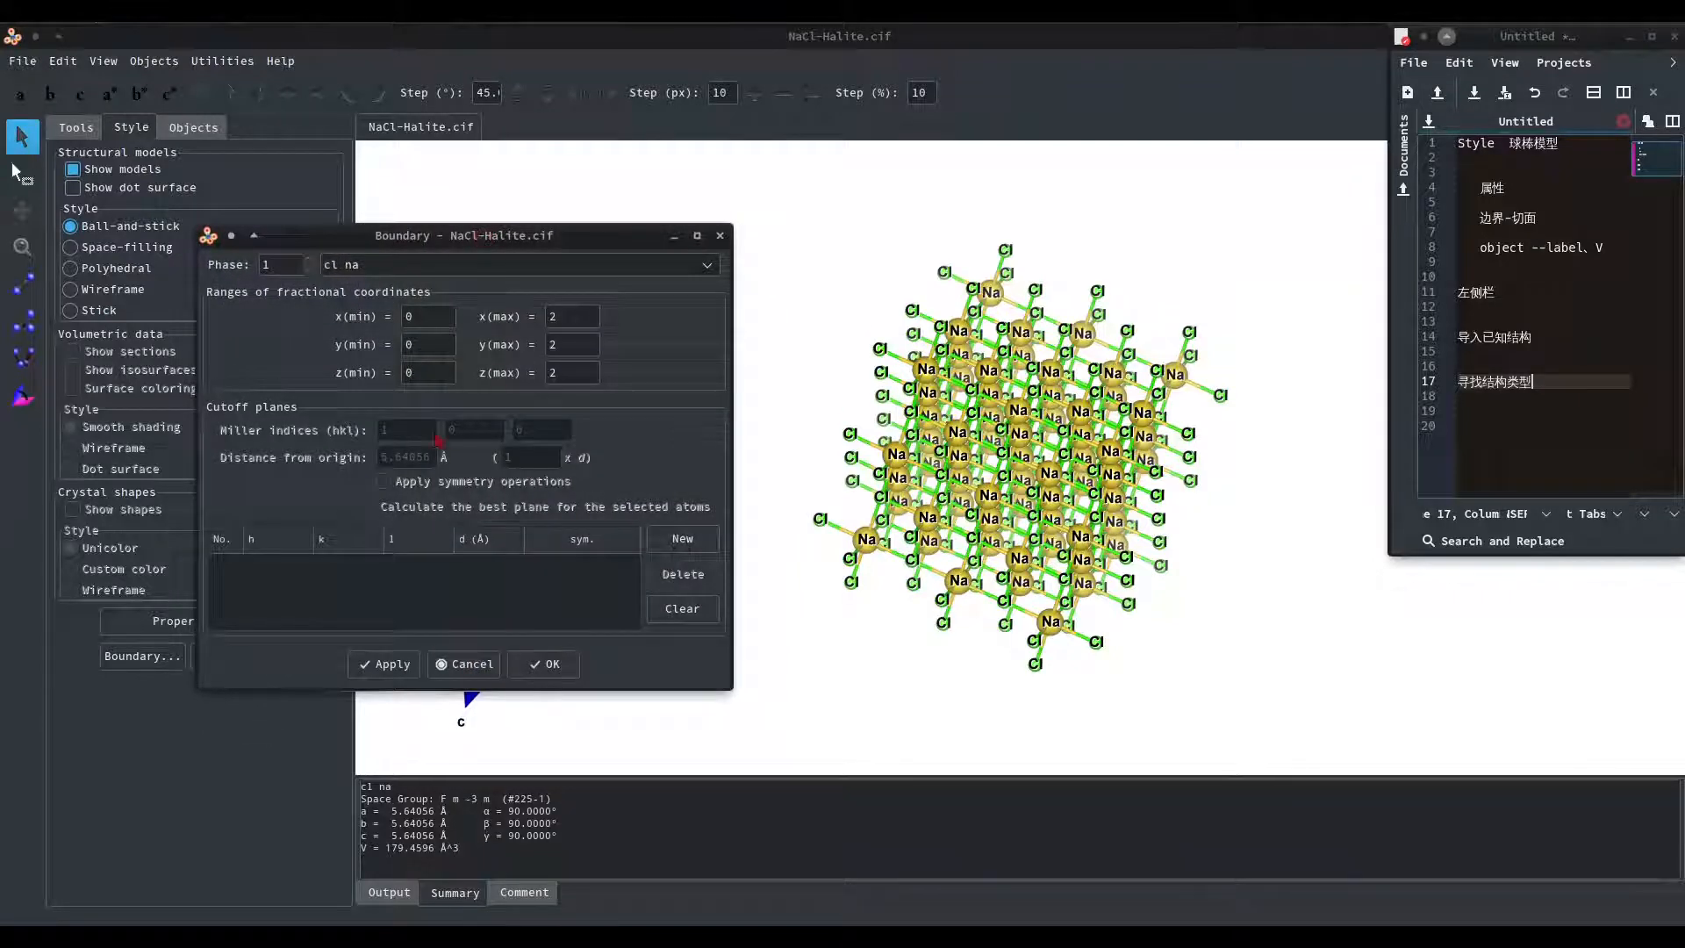
{"action": "mouse_move", "coordinate": [1091, 509]}
{"action": "left_mouse_down"}
{"action": "mouse_move", "coordinate": [1034, 493]}
{"action": "mouse_move", "coordinate": [1108, 516]}
{"action": "mouse_move", "coordinate": [1084, 490]}
{"action": "left_mouse_up"}
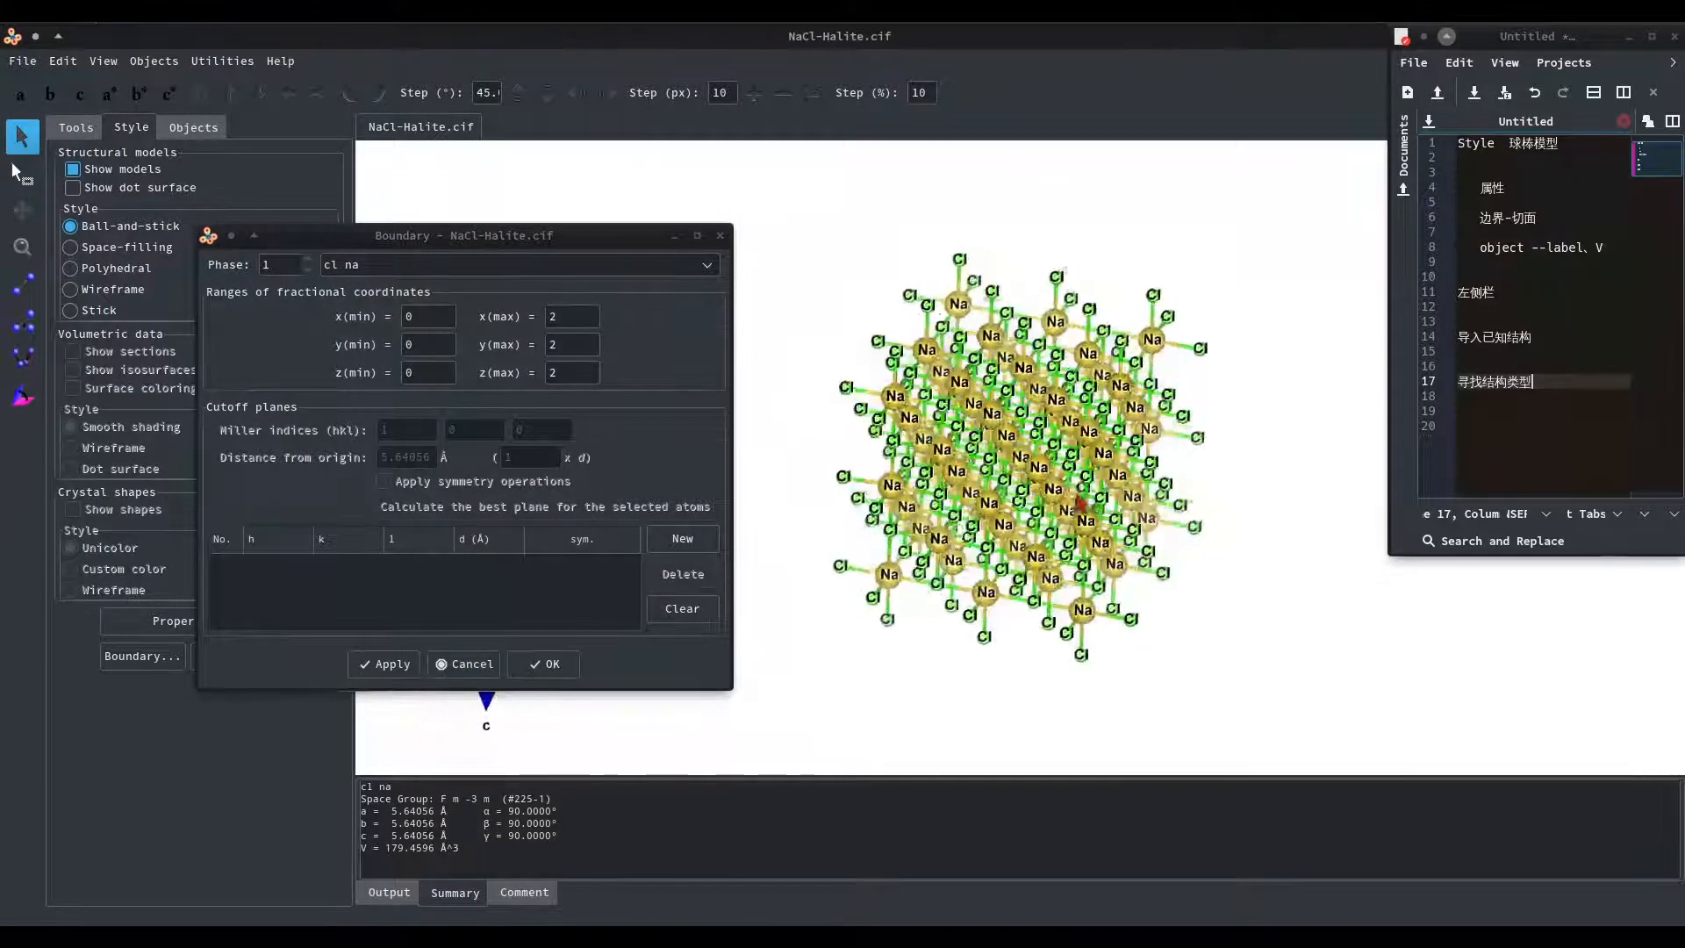
{"action": "left_click", "coordinate": [387, 507]}
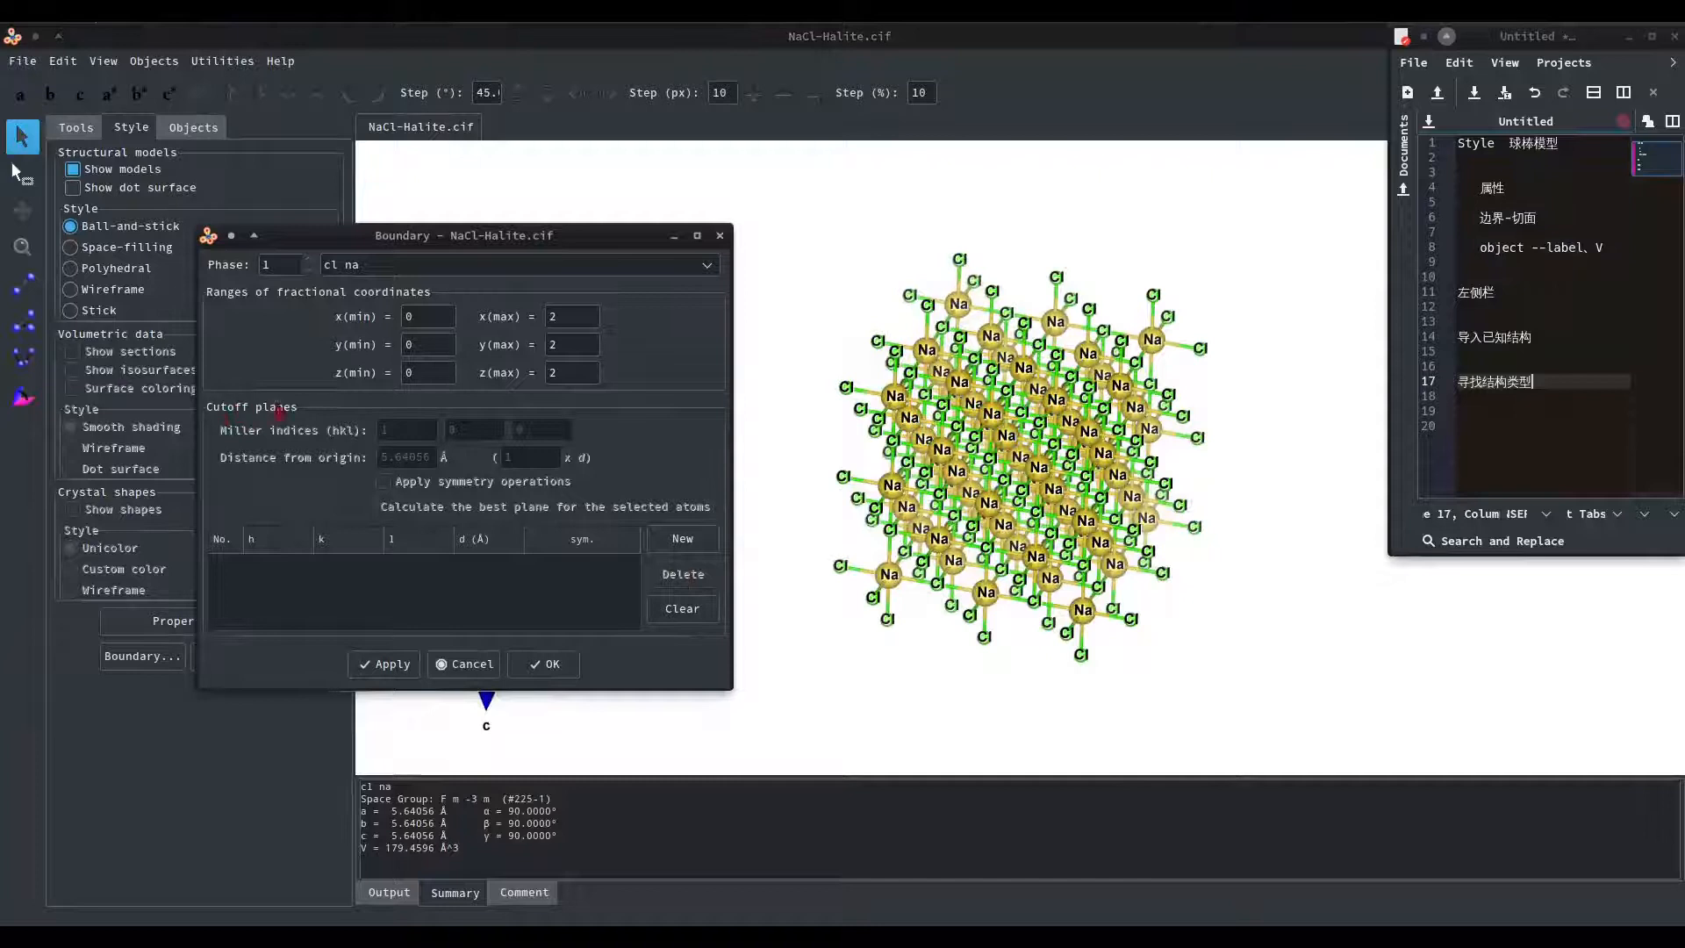
{"action": "left_click", "coordinate": [693, 542]}
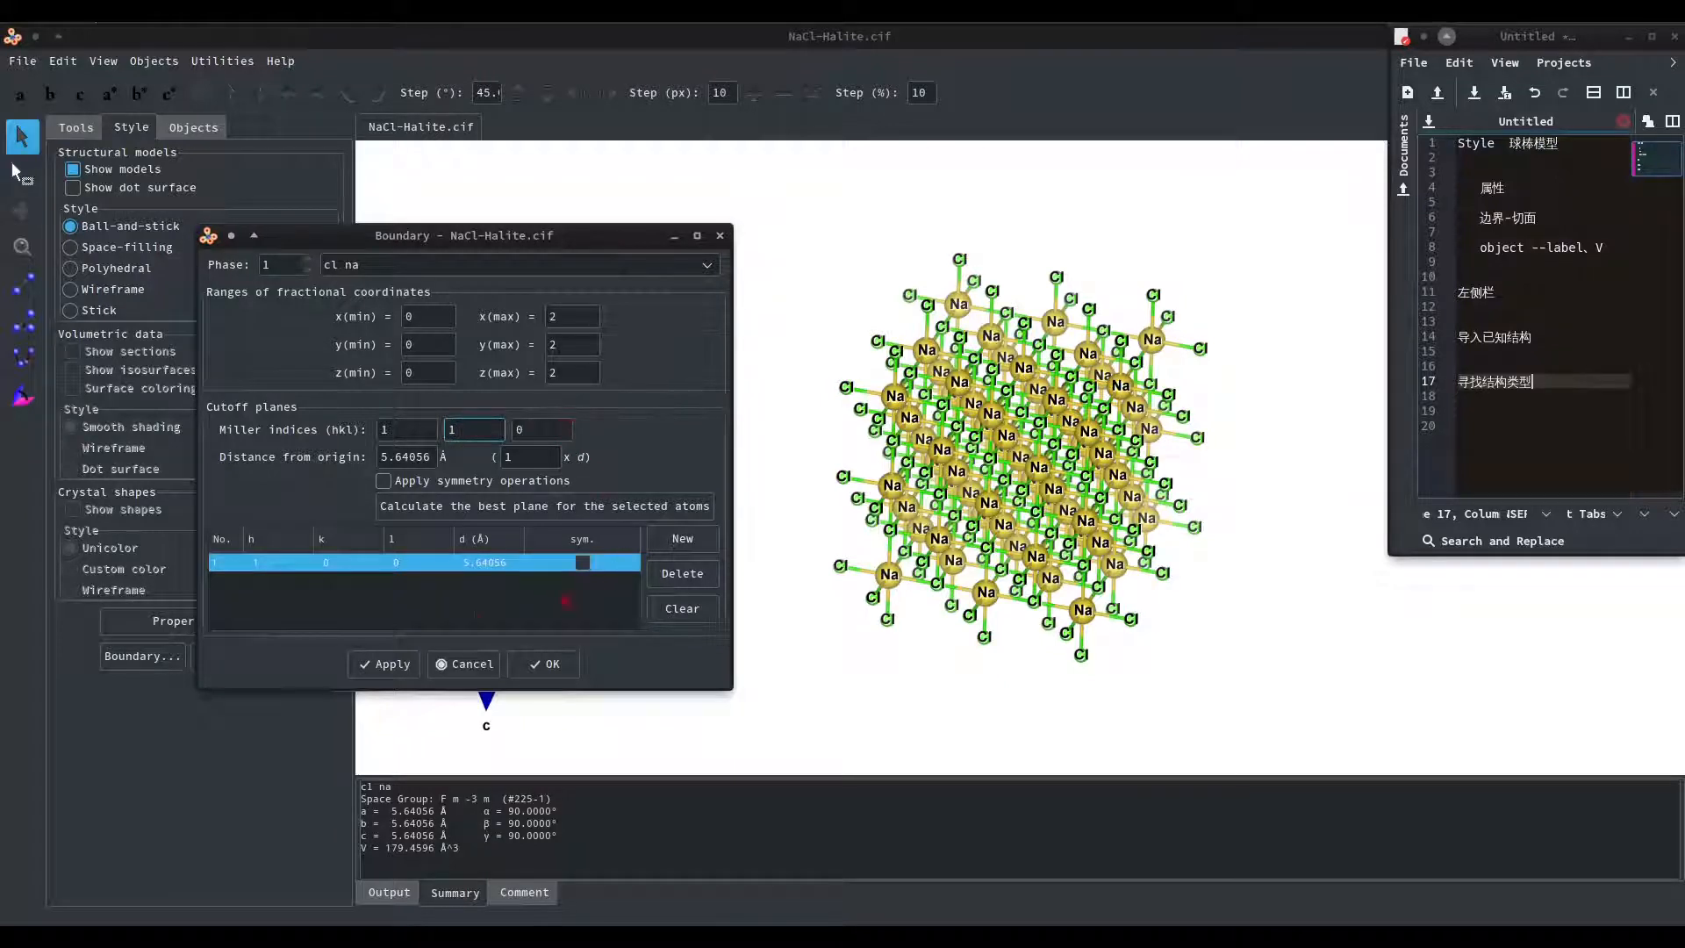
{"action": "left_click", "coordinate": [392, 664]}
{"action": "left_click_drag", "start_coordinate": [1082, 518], "coordinate": [1034, 667]}
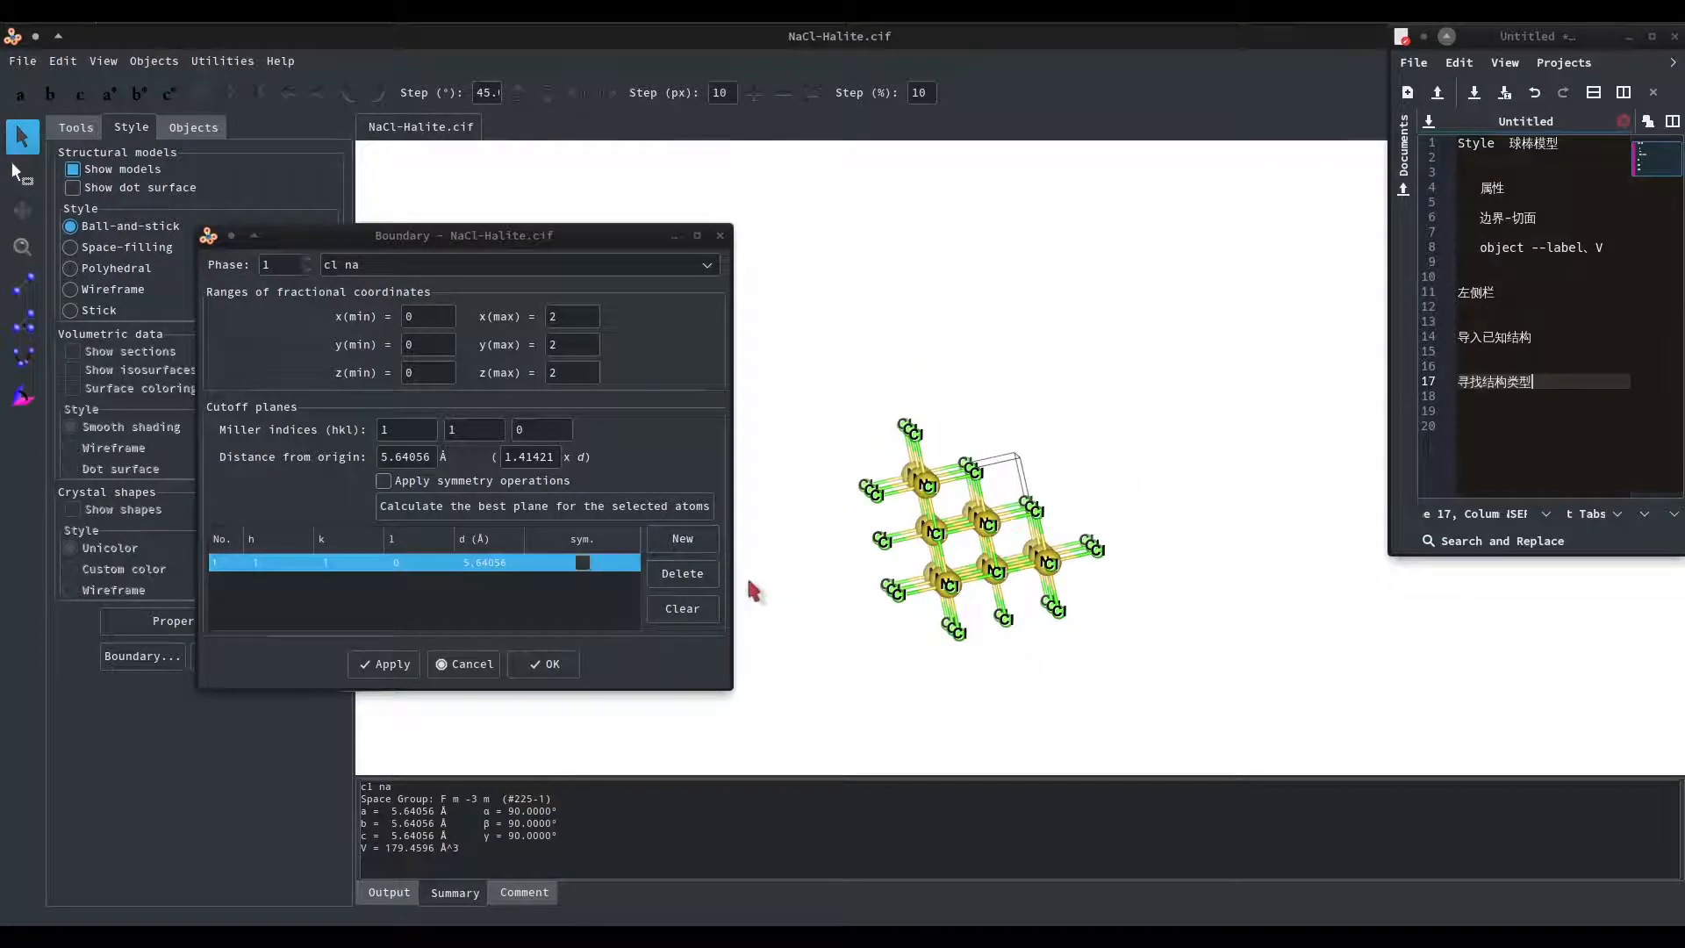
Delete the cutoff plane and set x(max), y(max) and z(max) back to 1, accepting the boundary.
{"action": "left_click", "coordinate": [681, 575]}
{"action": "left_click_drag", "start_coordinate": [575, 315], "coordinate": [507, 369]}
{"action": "type", "text": "11"}
{"action": "left_click", "coordinate": [388, 664]}
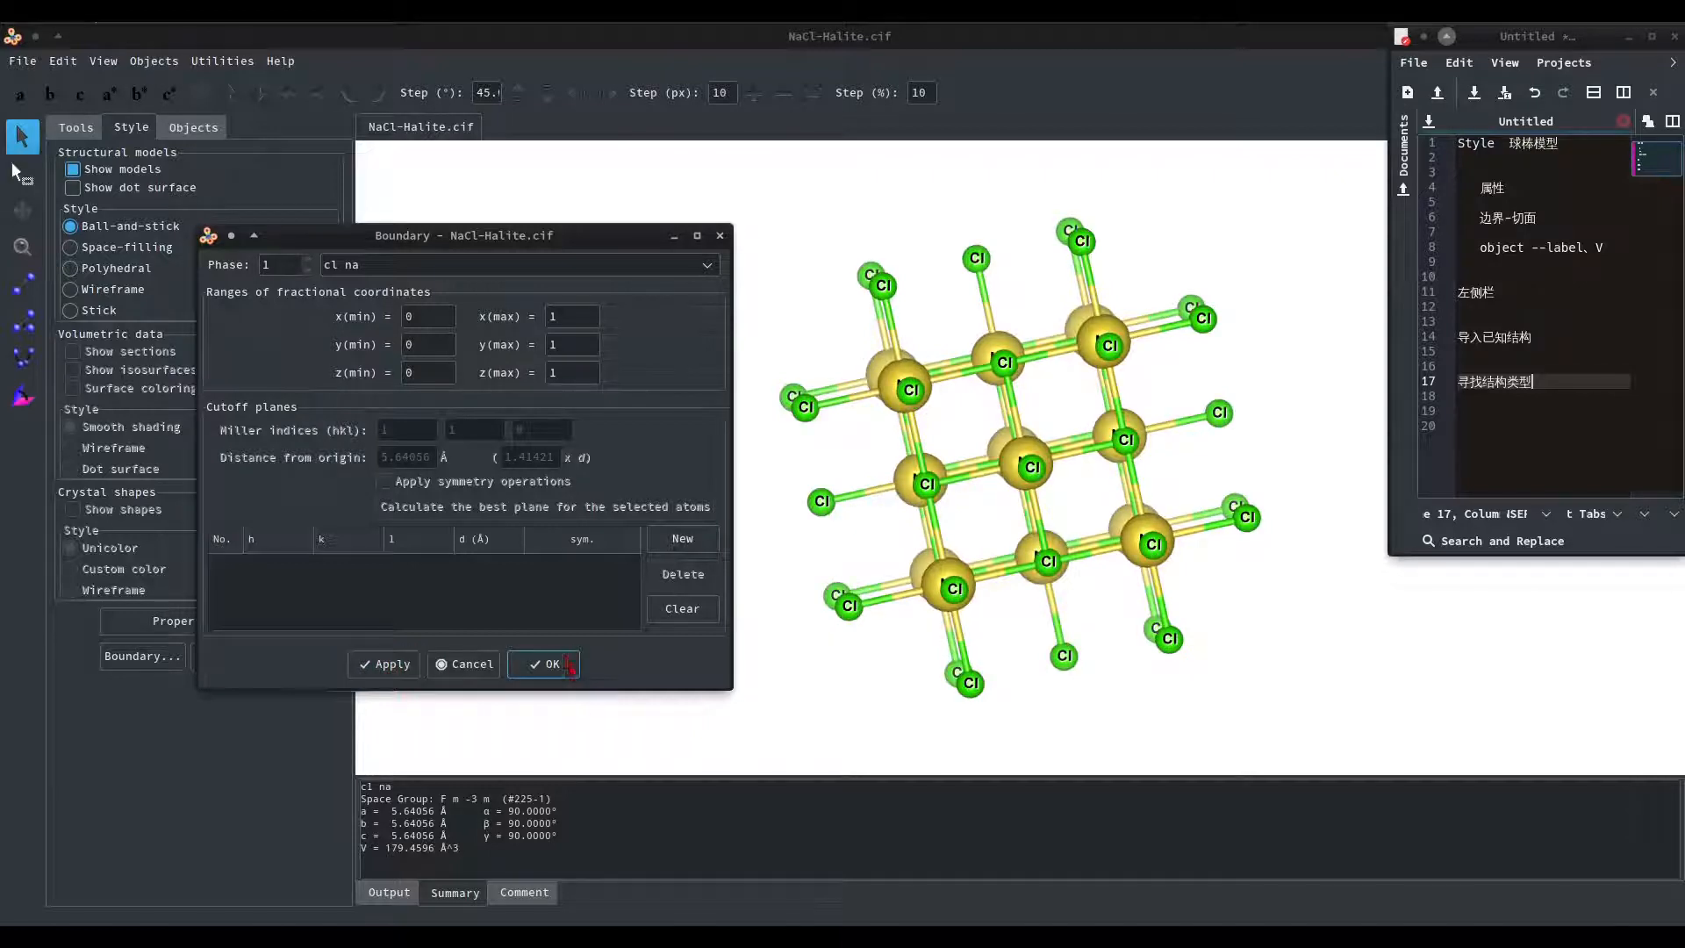
{"action": "left_click", "coordinate": [553, 665]}
Look at the view orientation settings, accept them, and rotate the structure.
{"action": "left_click", "coordinate": [255, 658]}
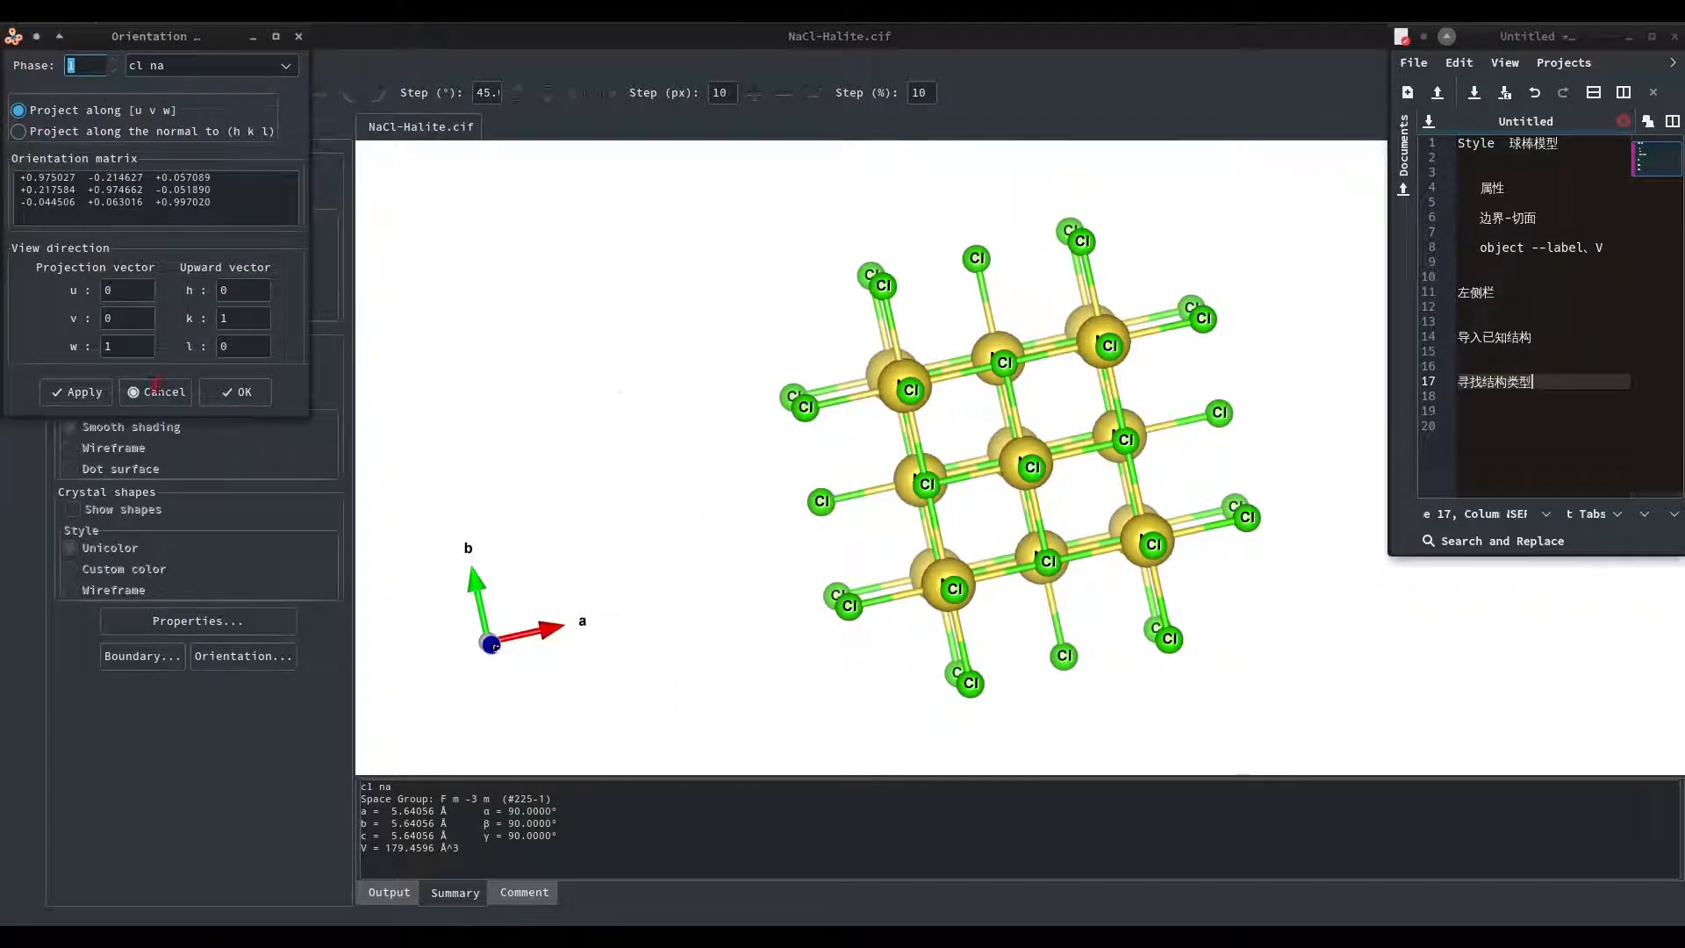
{"action": "left_click", "coordinate": [257, 394]}
{"action": "left_click_drag", "start_coordinate": [984, 429], "coordinate": [1030, 478]}
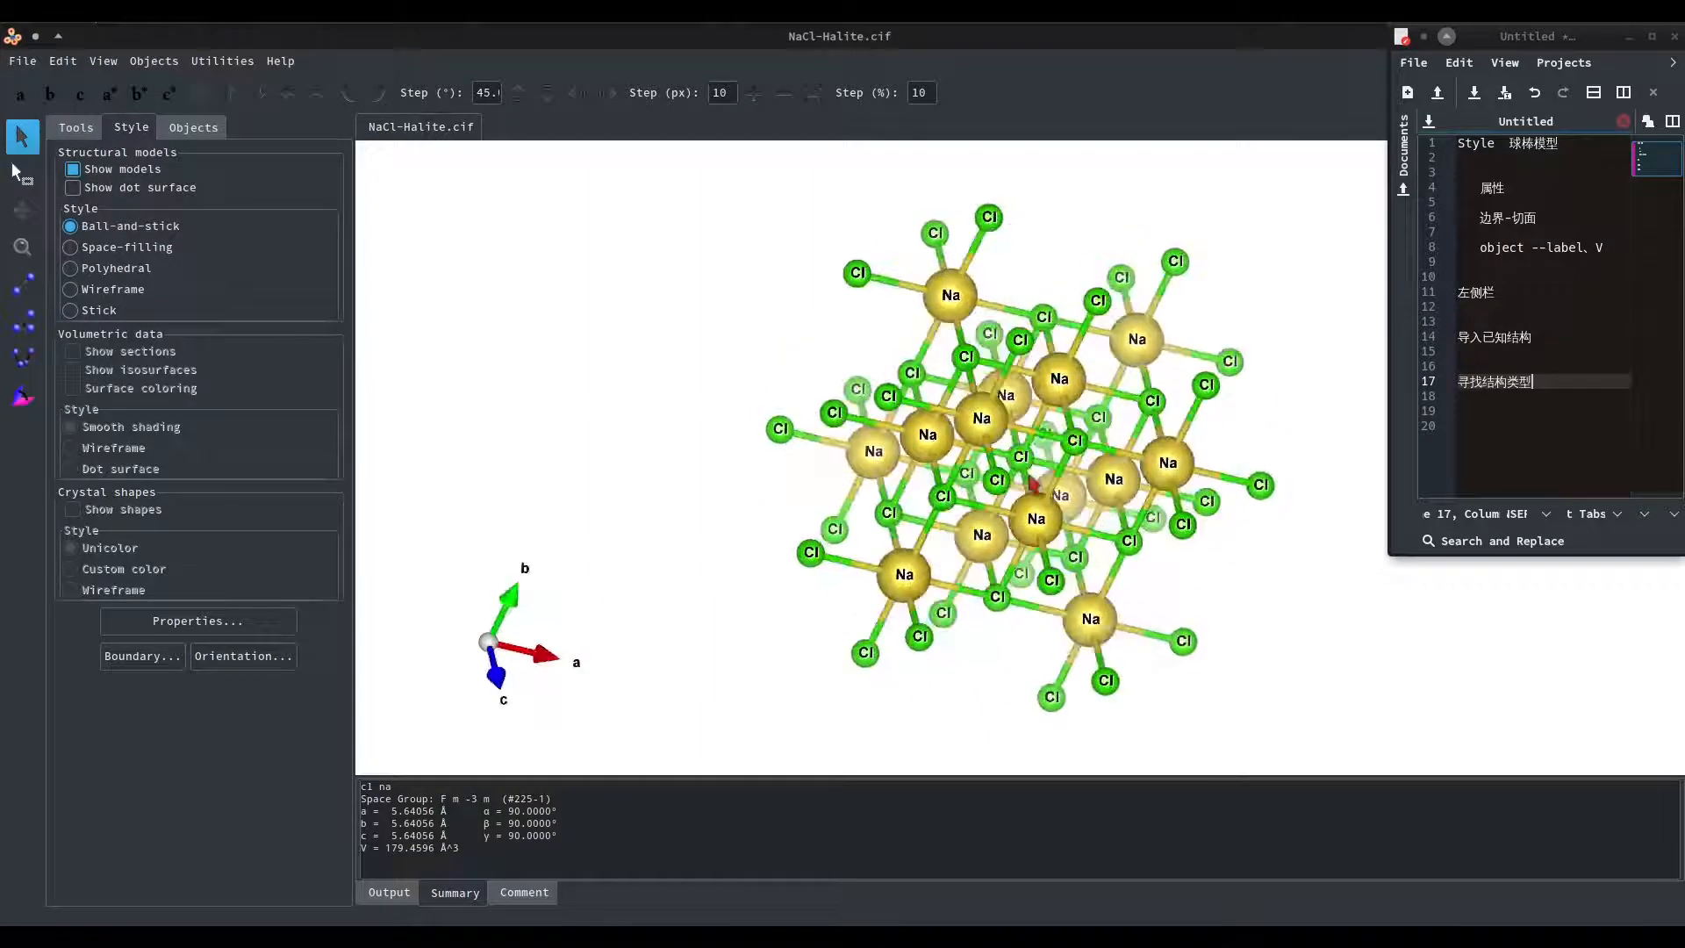
Inspect the cl na phase's object list, hiding and showing the atoms and the bonds in turn.
{"action": "left_click", "coordinate": [198, 134]}
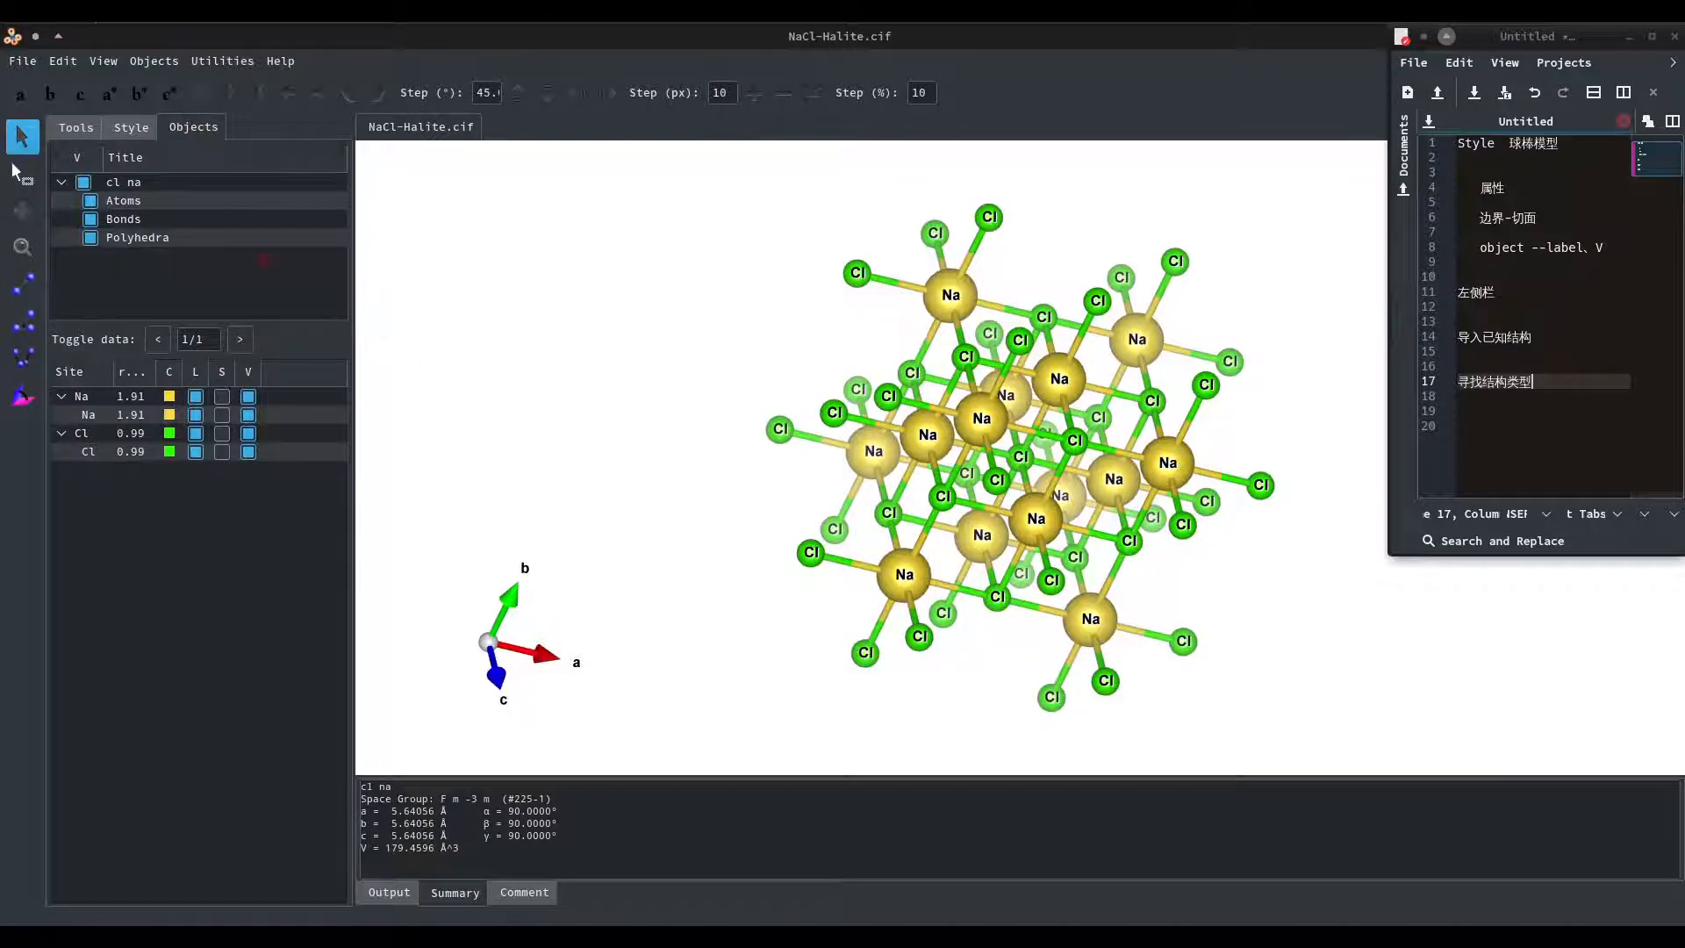
{"action": "left_click", "coordinate": [159, 186]}
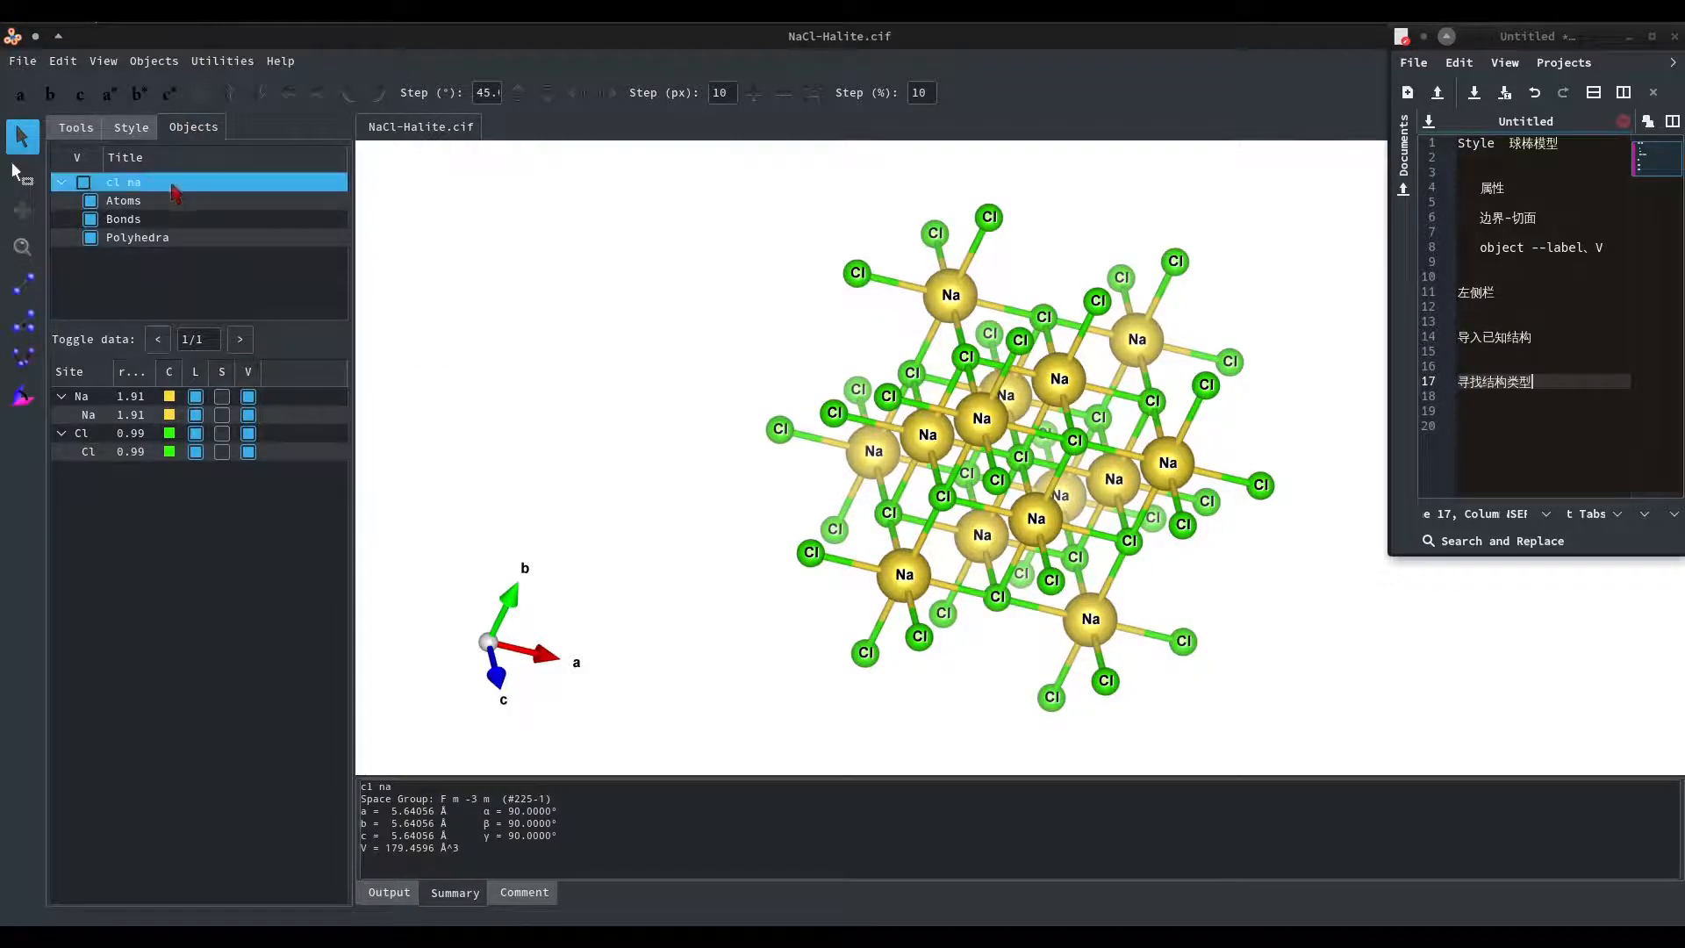
{"action": "left_click", "coordinate": [156, 204]}
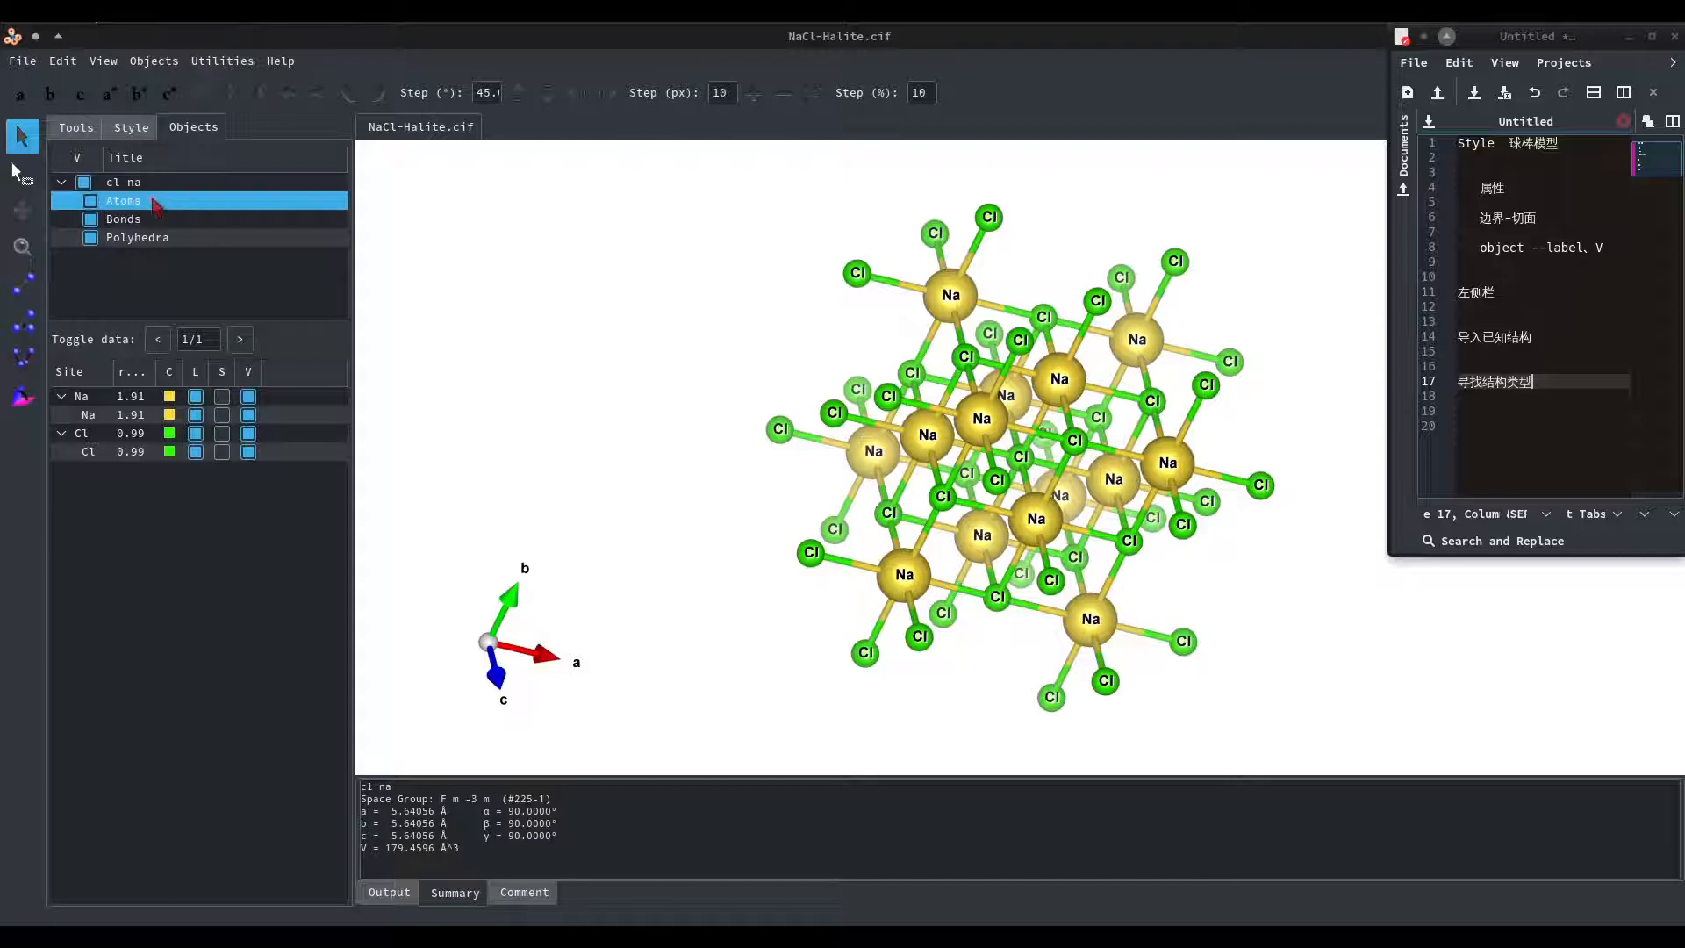
{"action": "left_click", "coordinate": [90, 202]}
{"action": "left_click", "coordinate": [90, 202]}
{"action": "left_click", "coordinate": [91, 219]}
{"action": "left_click", "coordinate": [91, 220]}
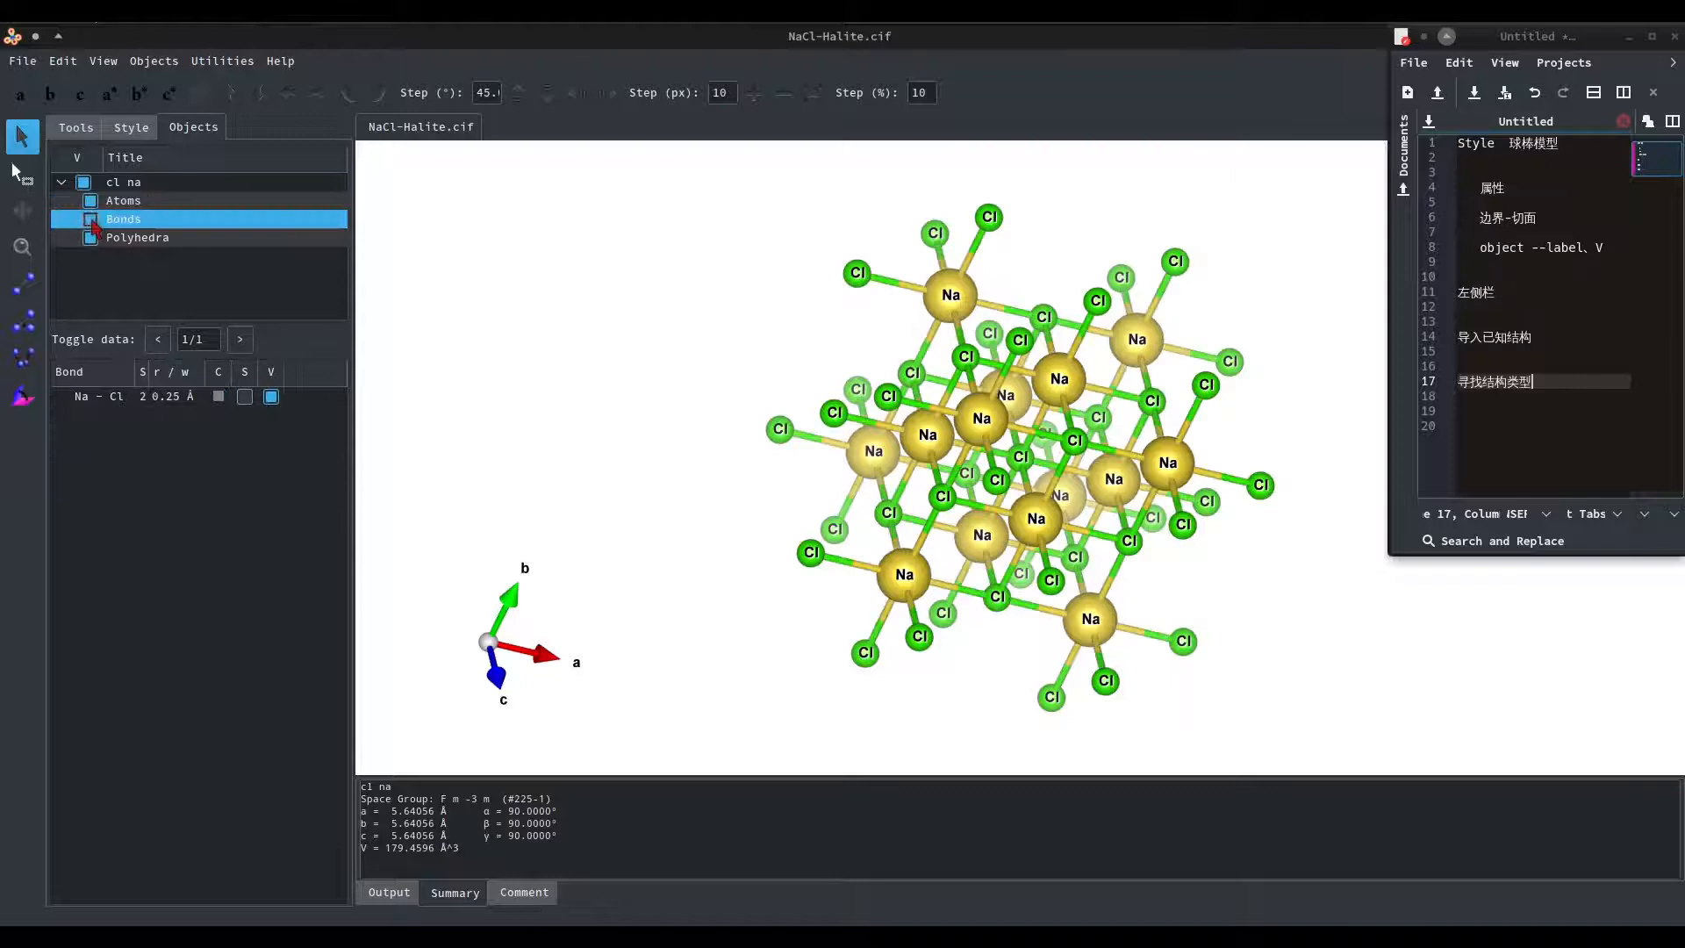
View the polyhedra entries, return to the cl na phase's site list, and slightly narrow the side panel.
{"action": "left_click", "coordinate": [96, 243]}
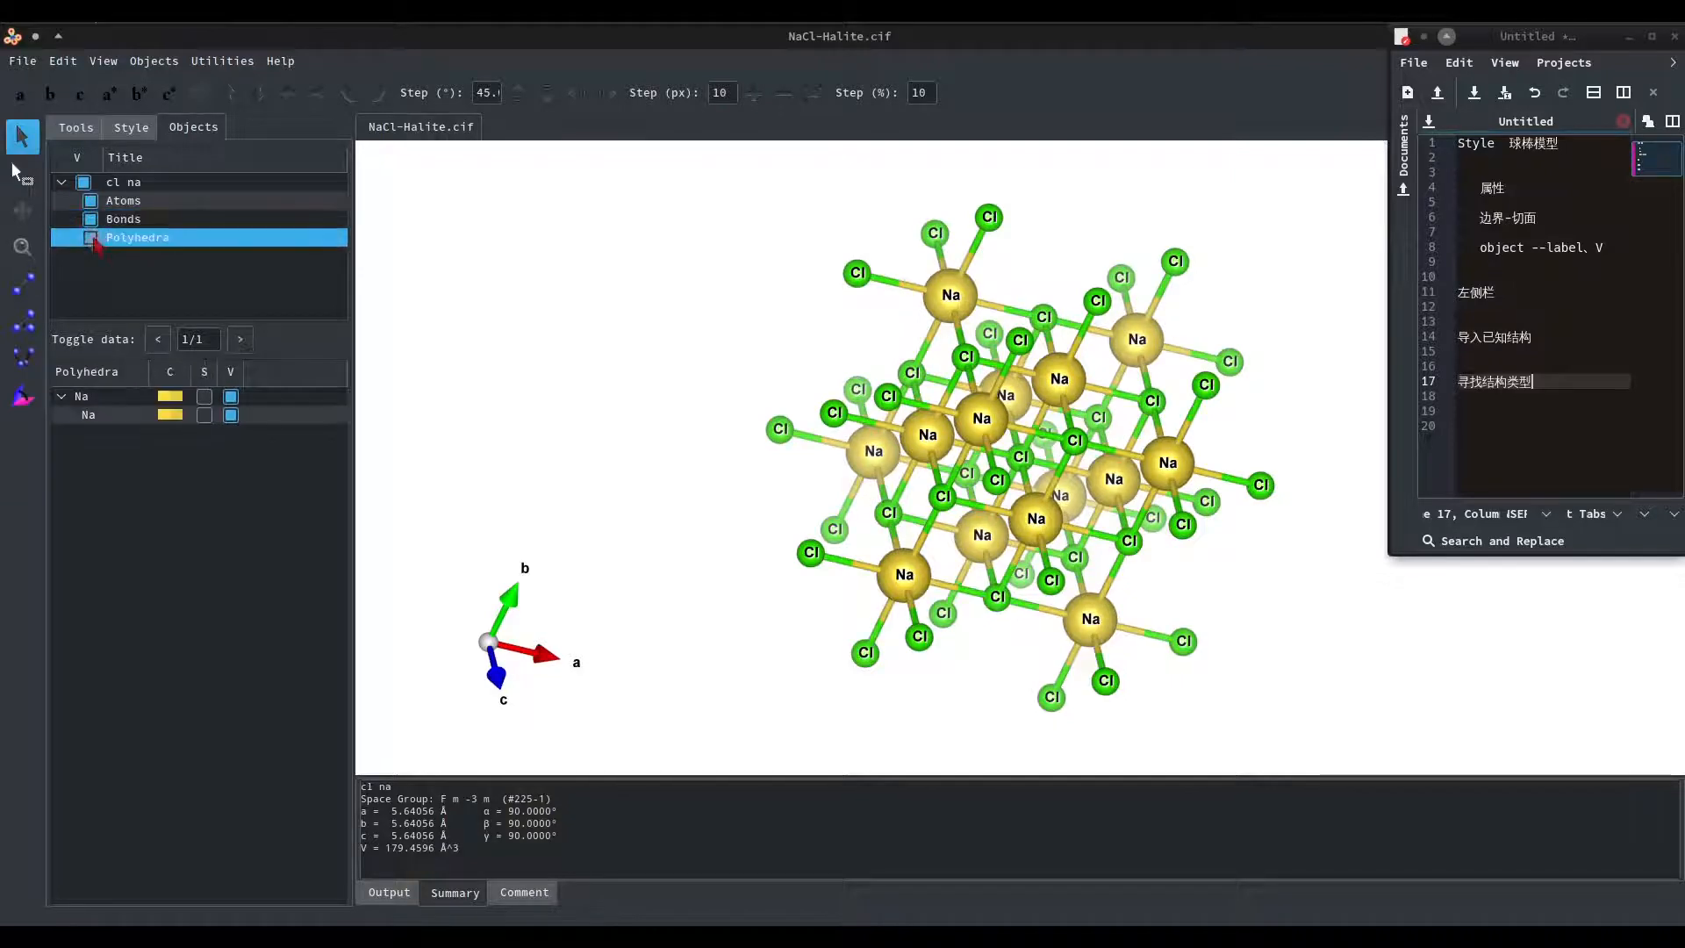
{"action": "left_click", "coordinate": [123, 182]}
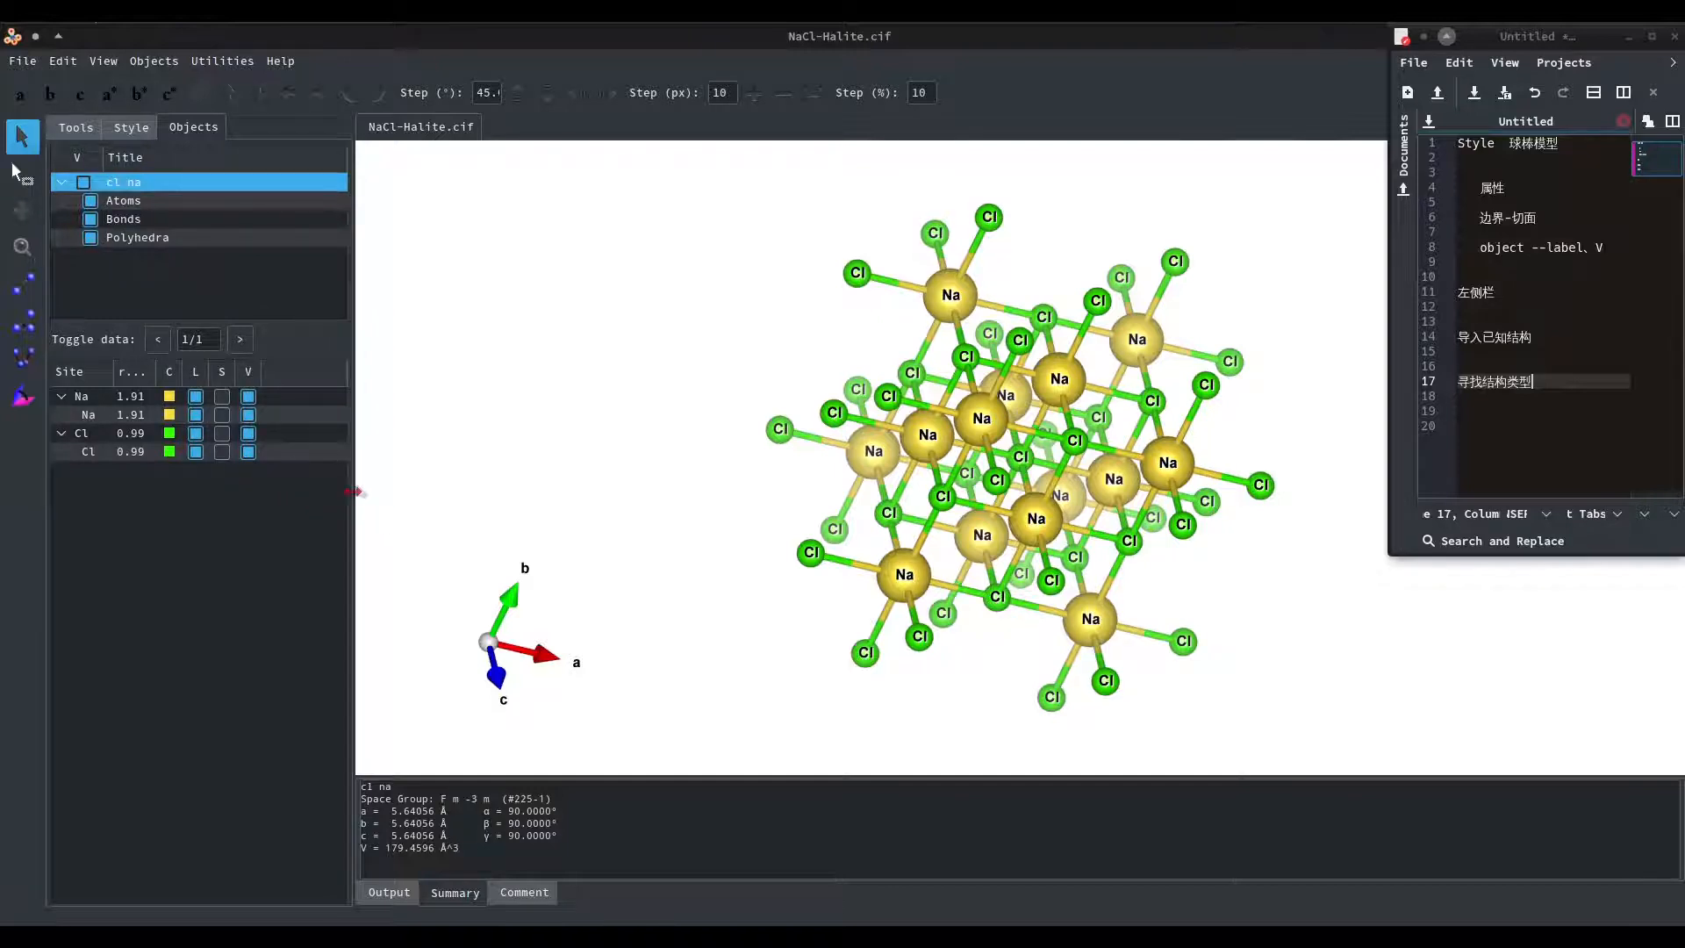
{"action": "left_click_drag", "start_coordinate": [349, 496], "coordinate": [324, 558]}
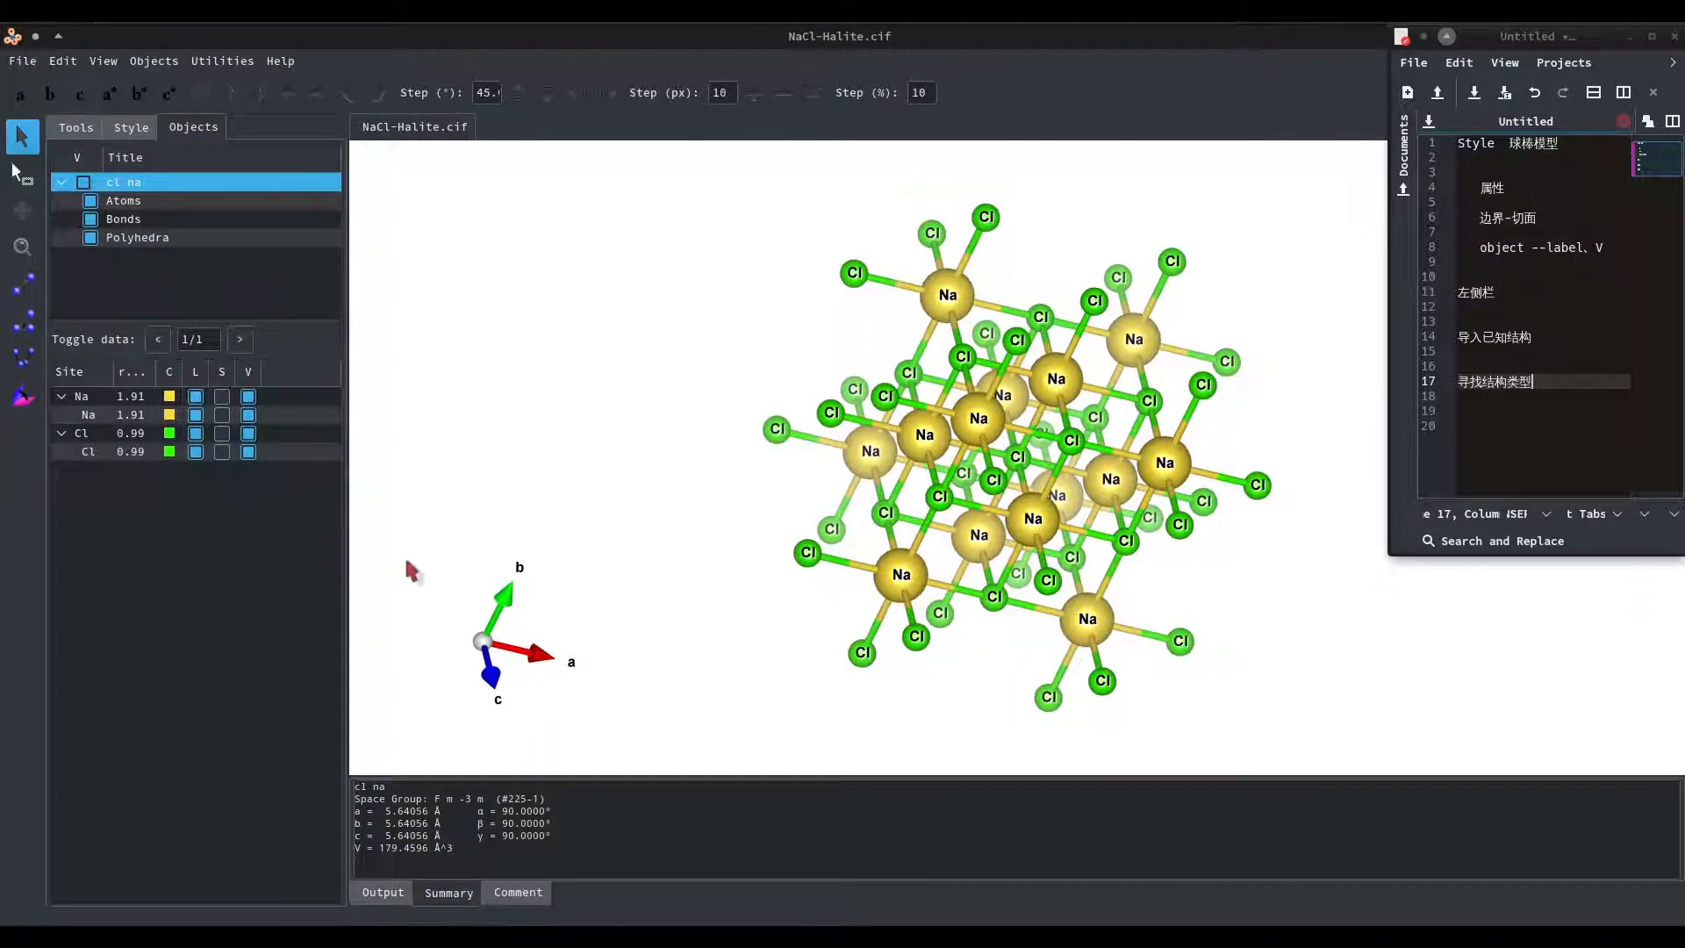
Hide and show the Na atoms and the Cl atoms in turn, rotating the structure to compare.
{"action": "left_click", "coordinate": [248, 397]}
{"action": "left_click_drag", "start_coordinate": [929, 509], "coordinate": [990, 485]}
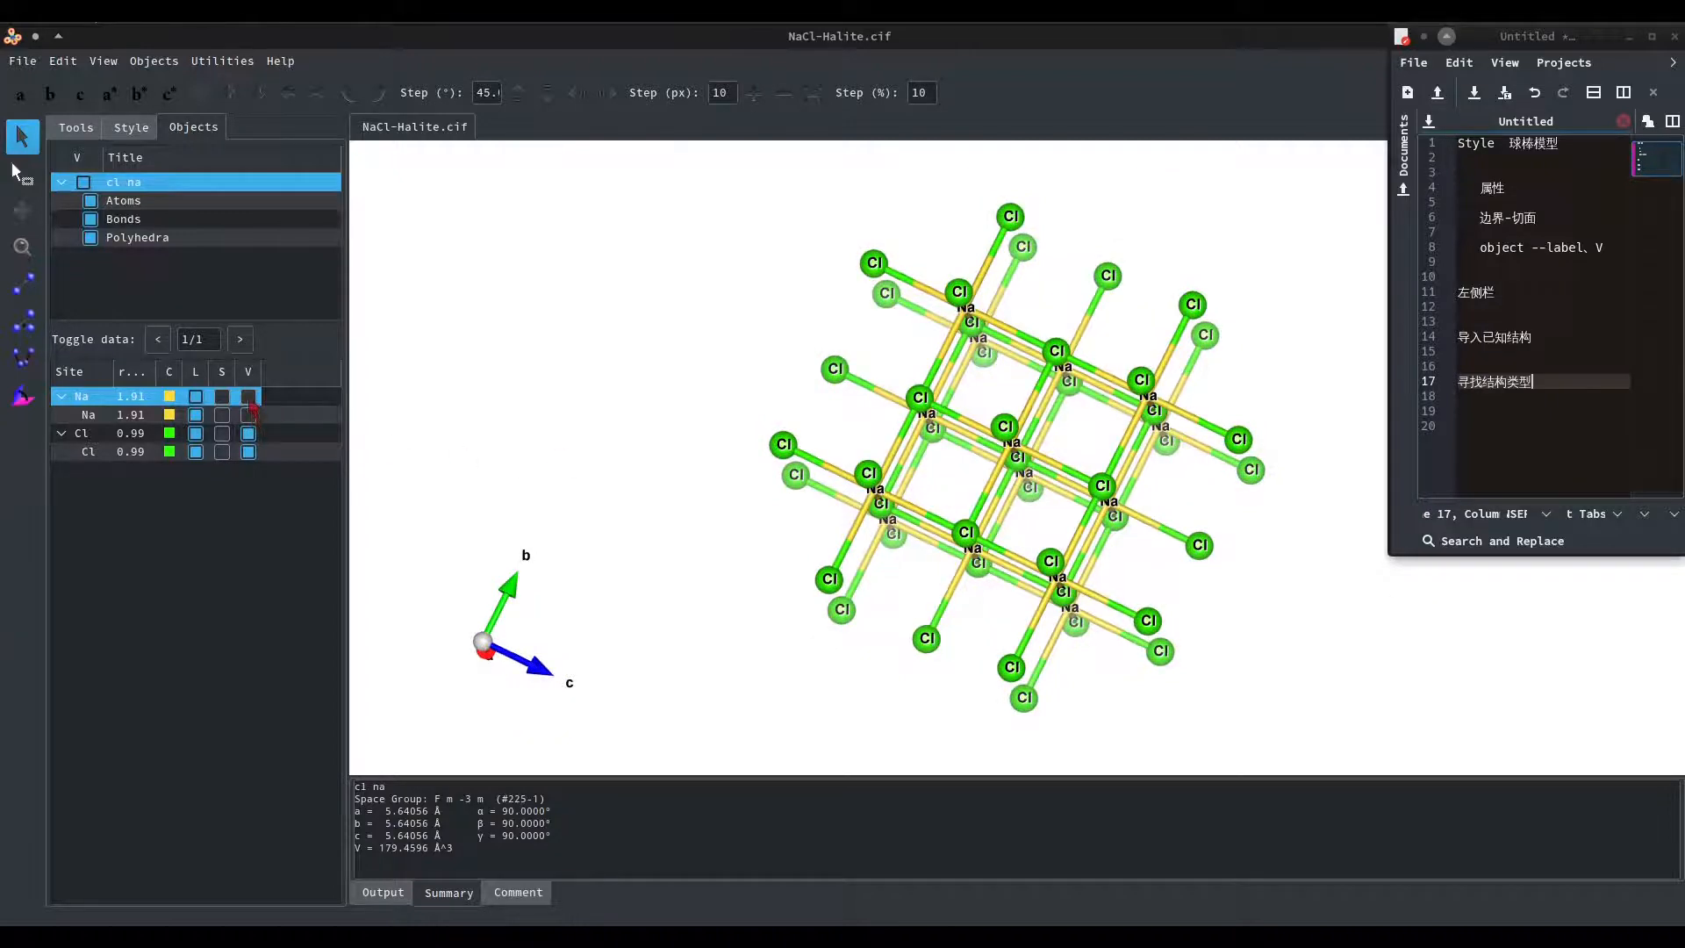
{"action": "left_click", "coordinate": [249, 396]}
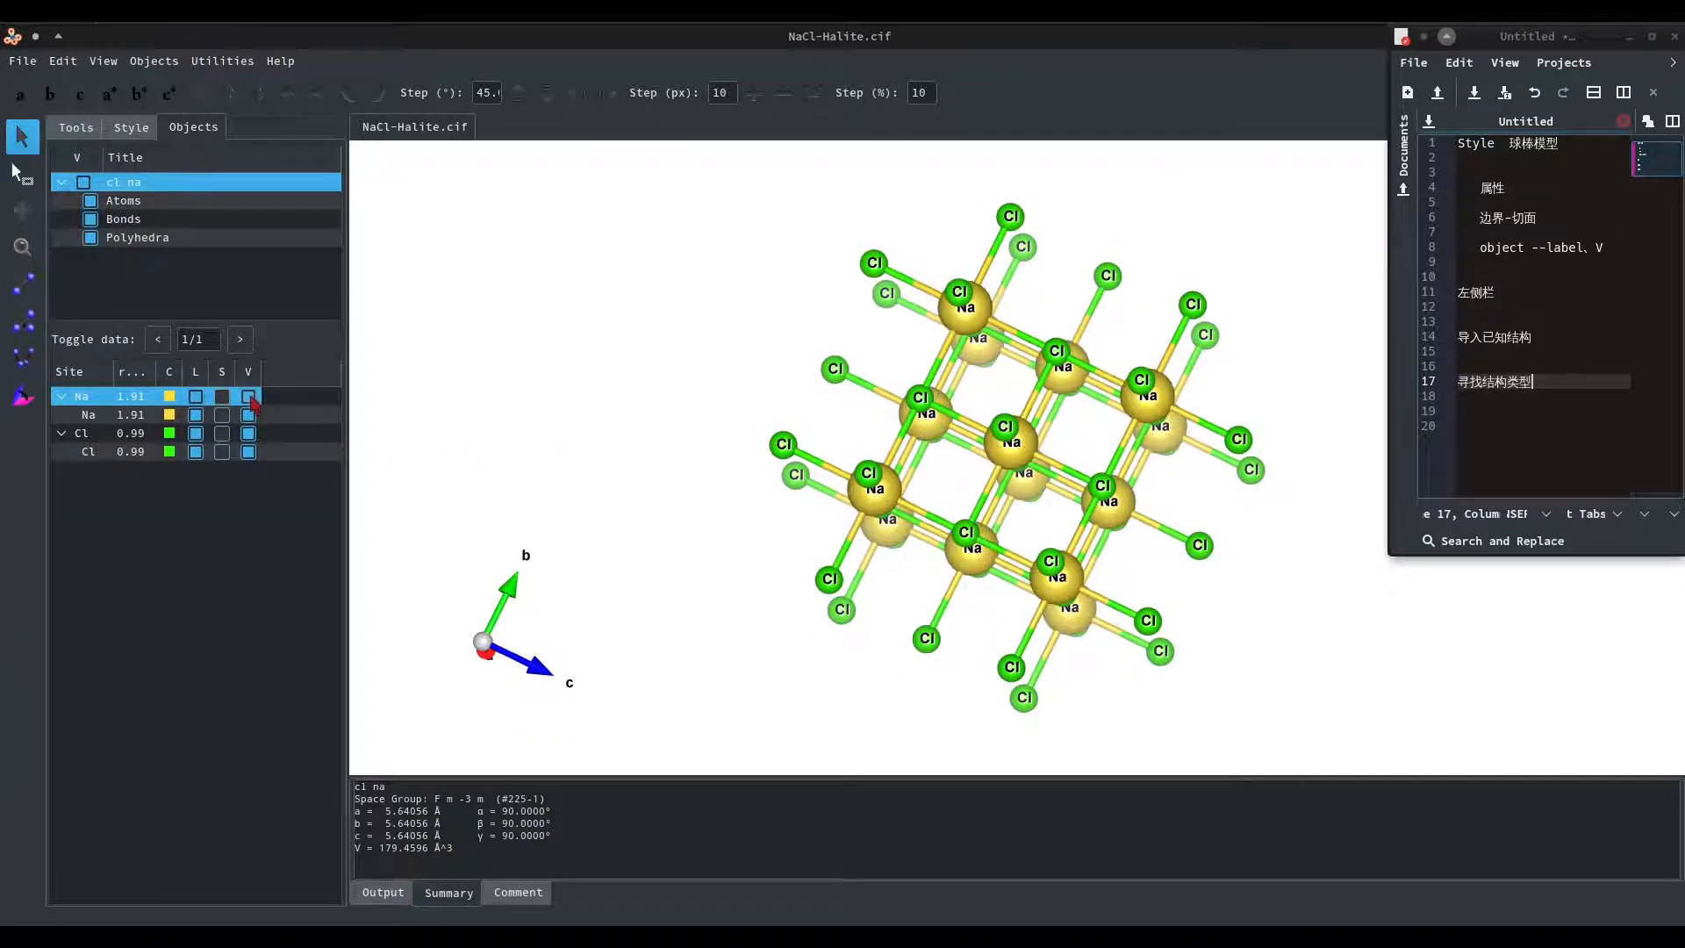
{"action": "left_click", "coordinate": [249, 434]}
{"action": "left_click", "coordinate": [248, 433]}
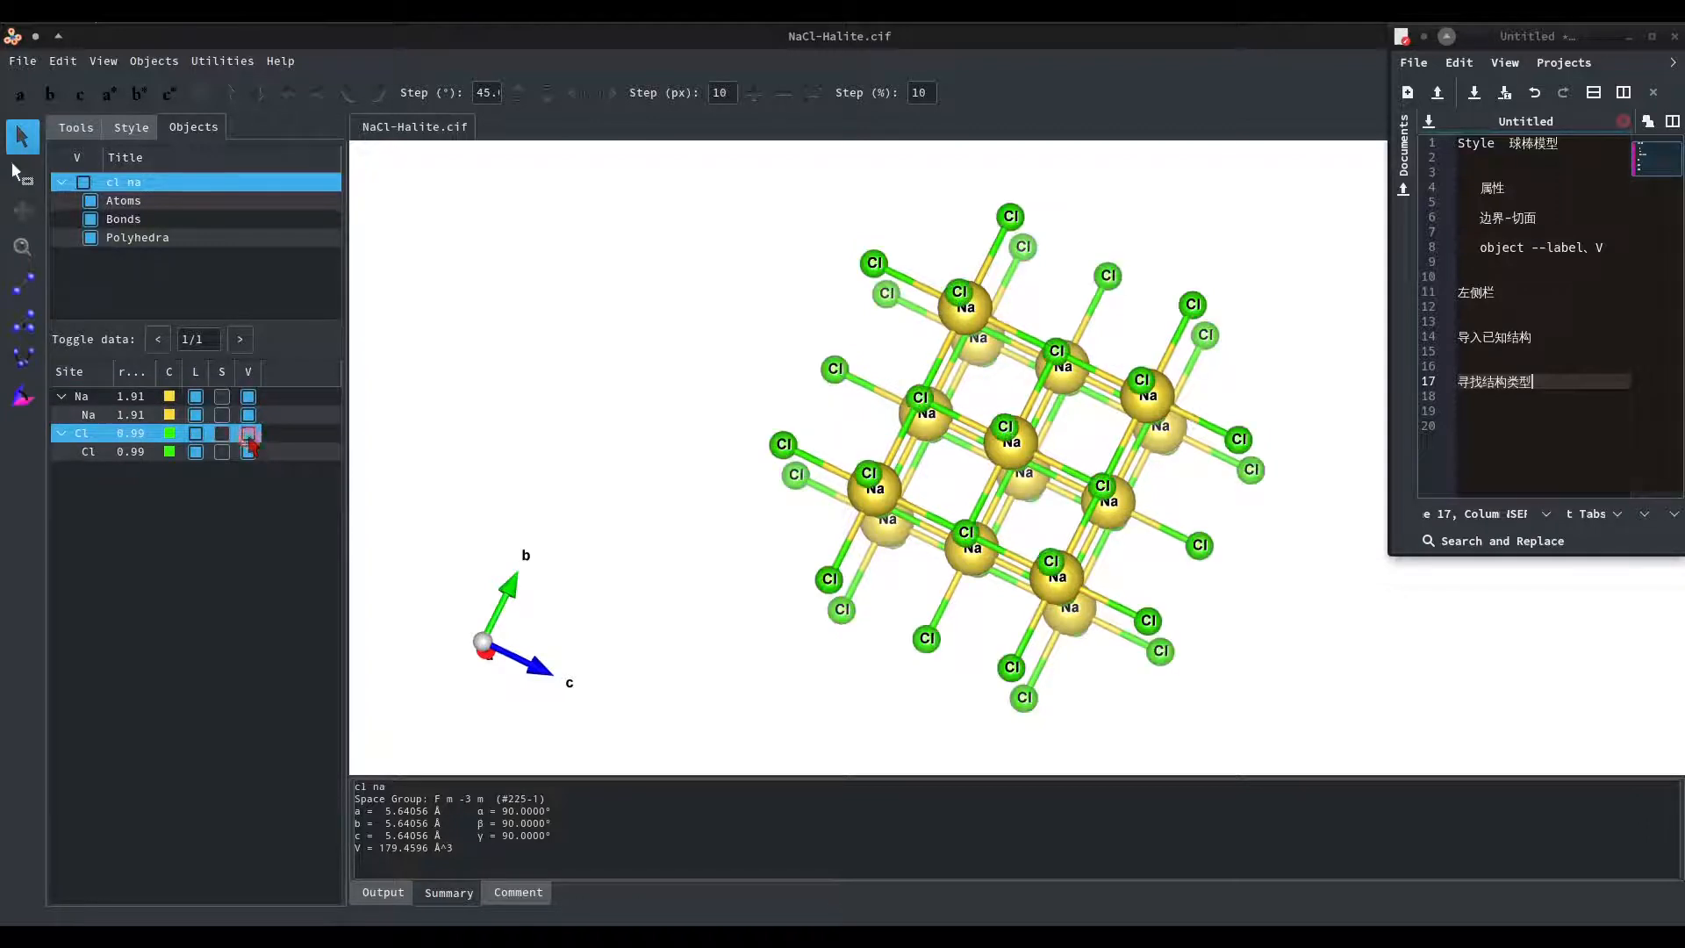
{"action": "left_click_drag", "start_coordinate": [1073, 491], "coordinate": [911, 524]}
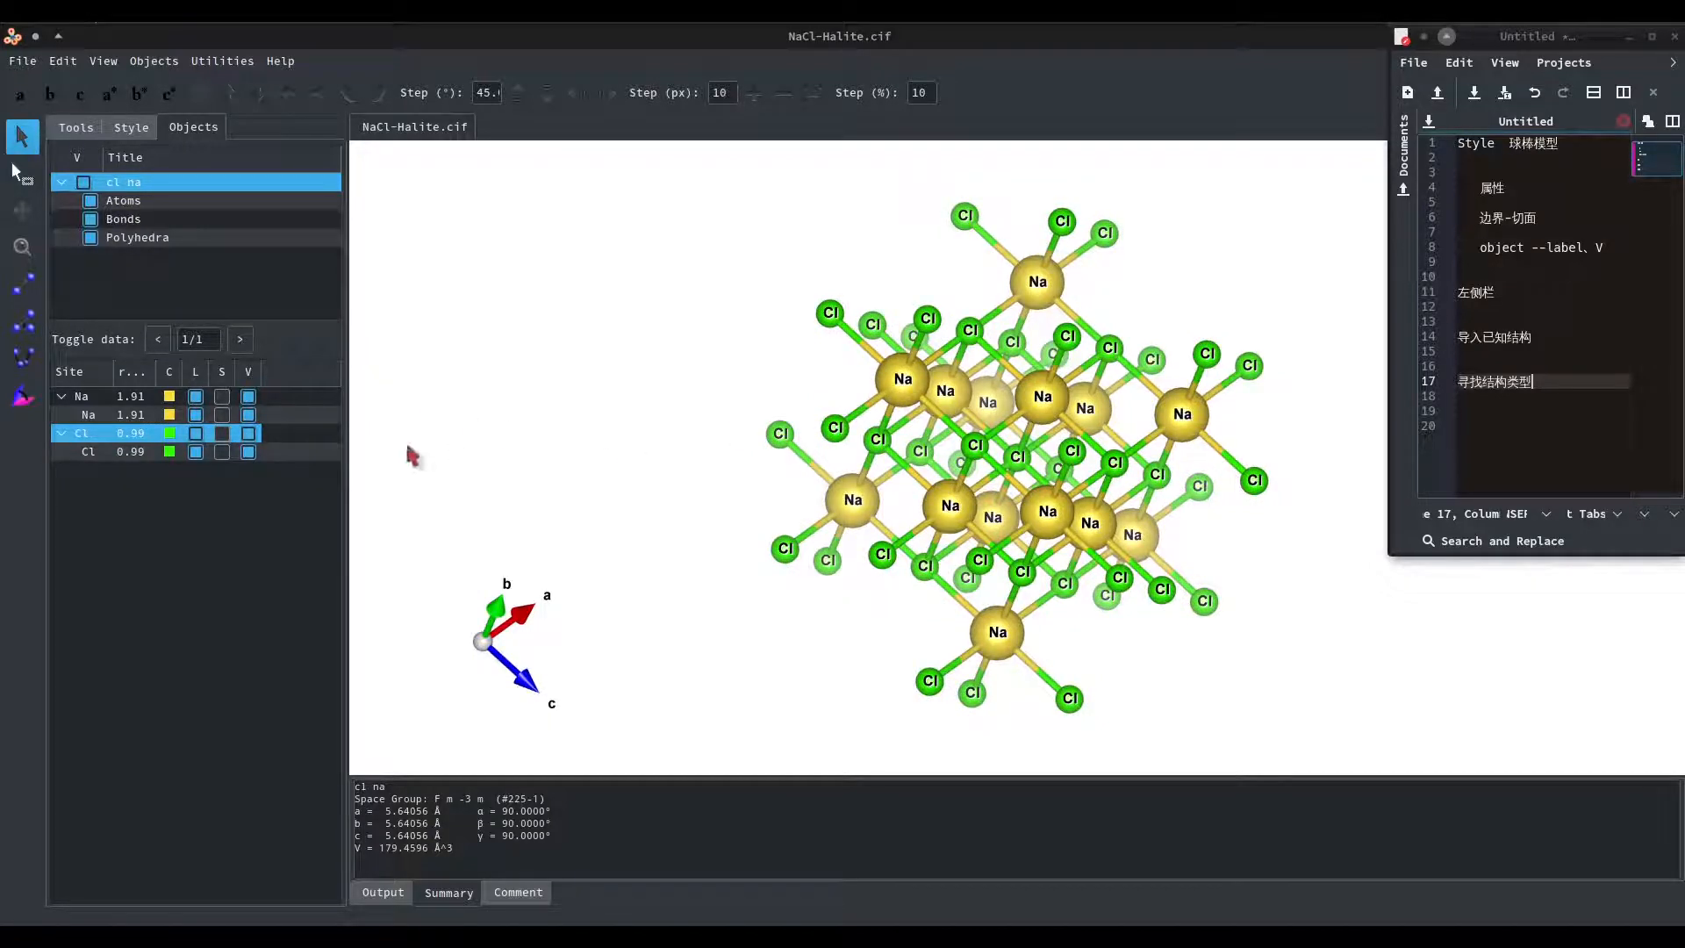
Turn off the Na and Cl site labels, rotate the unlabelled structure, and turn both labels back on.
{"action": "left_click", "coordinate": [196, 399]}
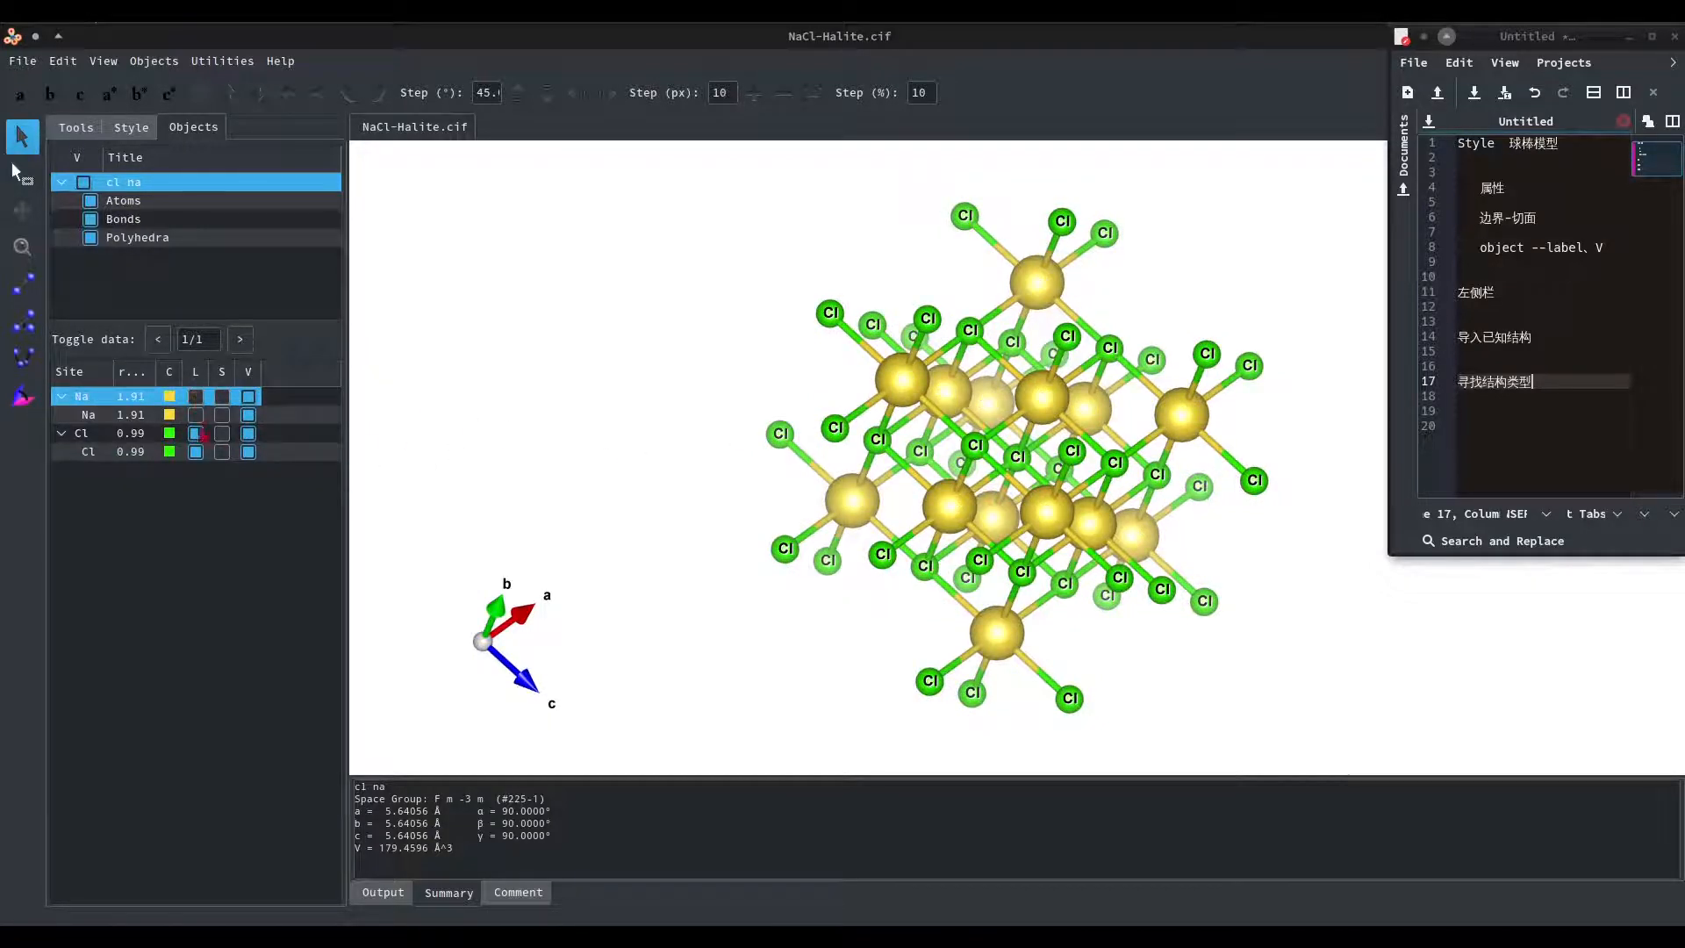
{"action": "left_click", "coordinate": [196, 433]}
{"action": "left_click_drag", "start_coordinate": [840, 476], "coordinate": [1051, 451]}
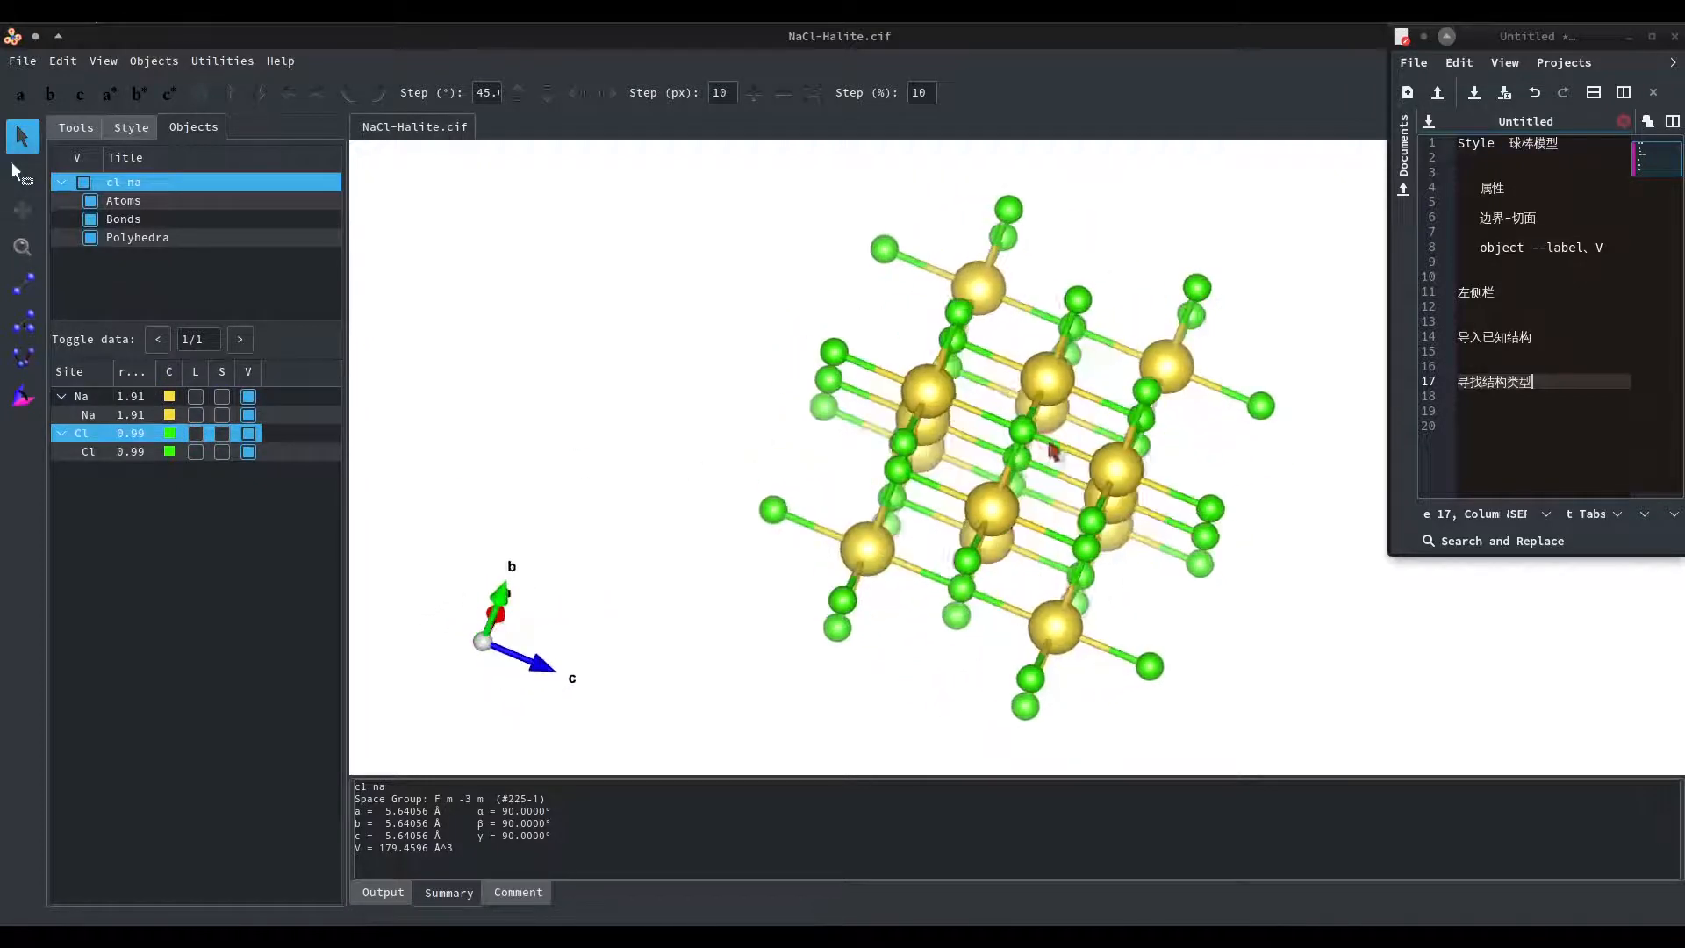
{"action": "left_click", "coordinate": [195, 396]}
{"action": "left_click", "coordinate": [196, 433]}
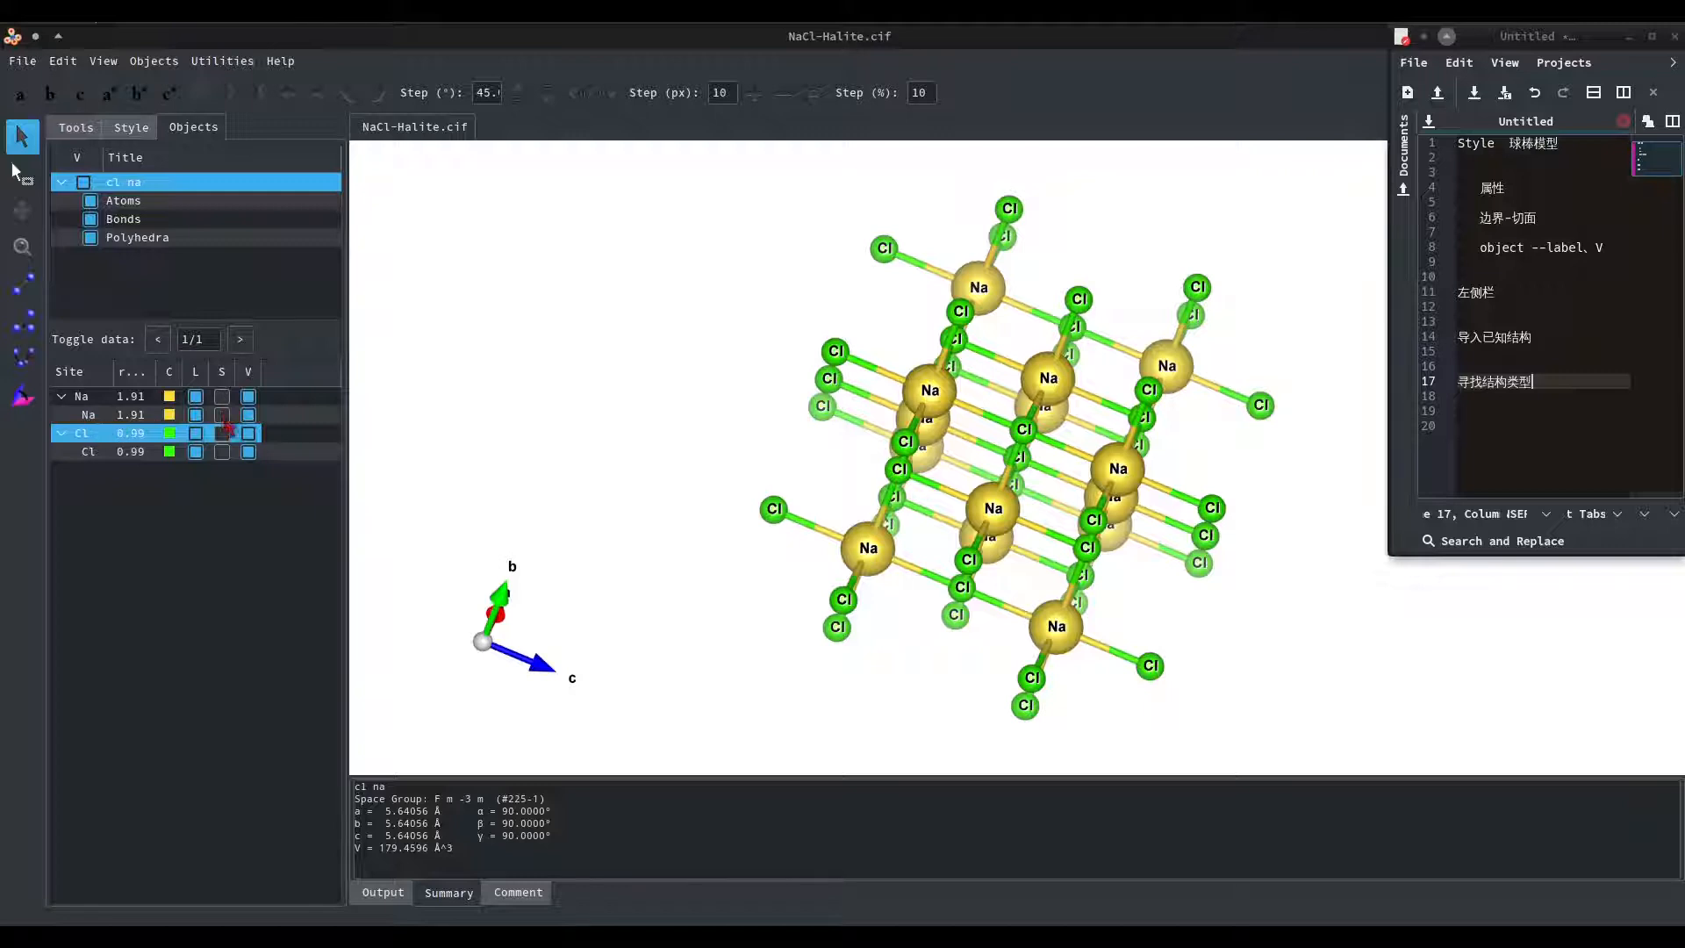
{"action": "left_click_drag", "start_coordinate": [1031, 496], "coordinate": [1058, 511]}
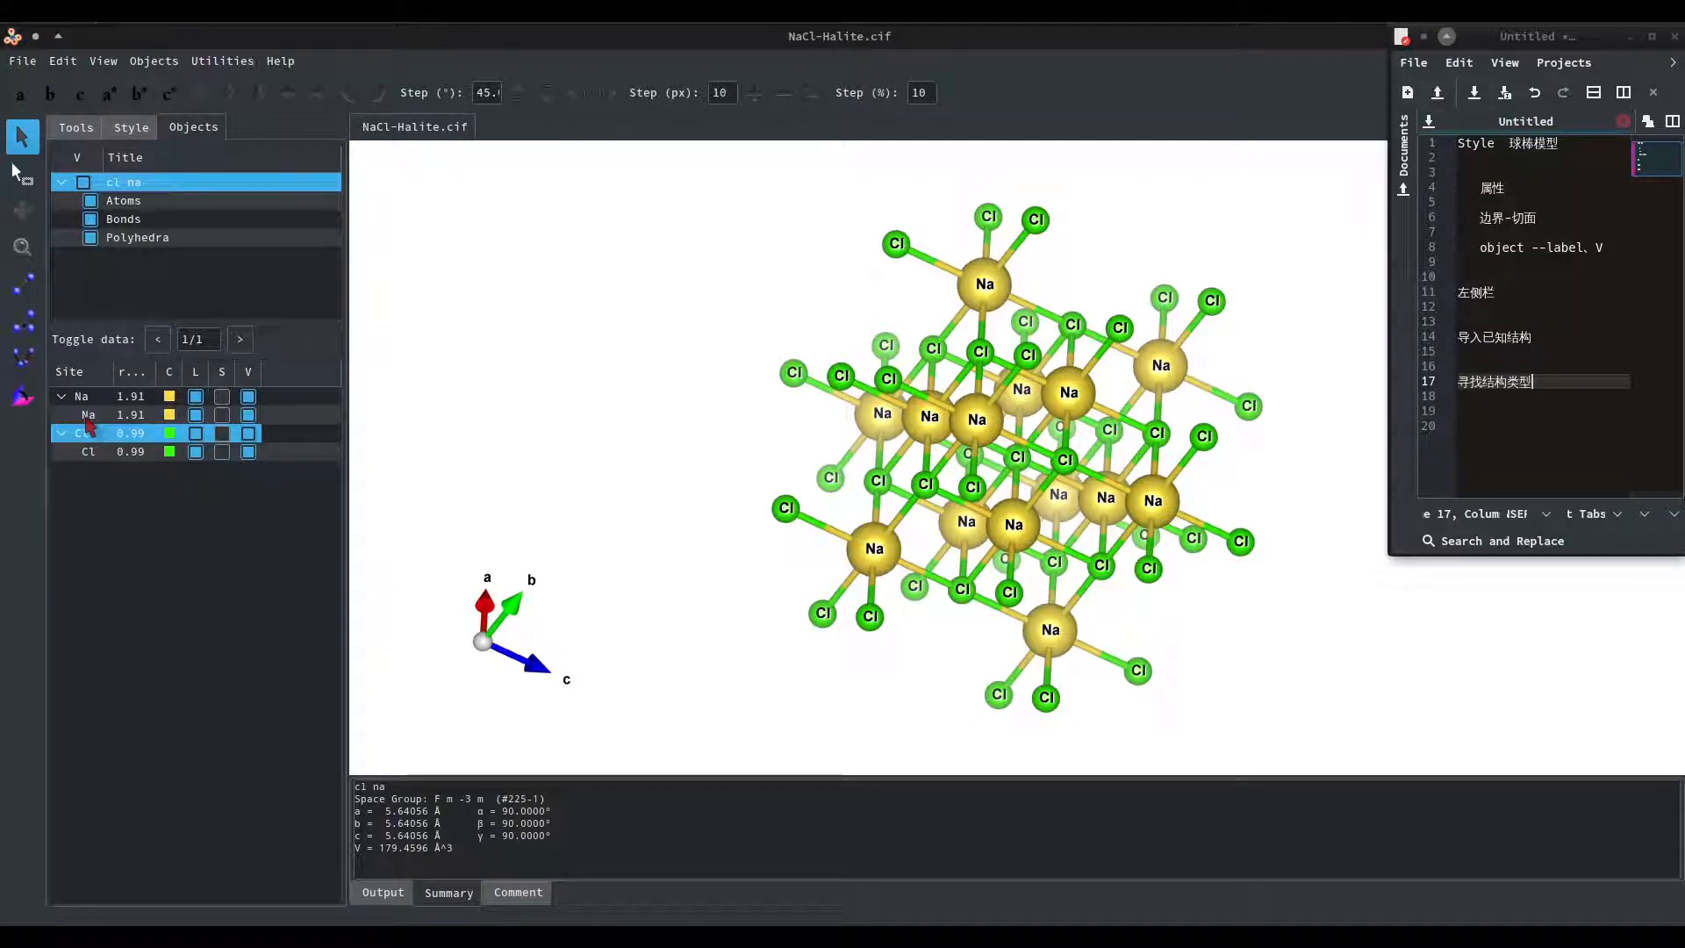
Select all Na sites from the site list, rotate the structure, and deselect them.
{"action": "left_click", "coordinate": [222, 398]}
{"action": "mouse_move", "coordinate": [970, 492]}
{"action": "left_mouse_down"}
{"action": "mouse_move", "coordinate": [920, 474]}
{"action": "mouse_move", "coordinate": [987, 474]}
{"action": "mouse_move", "coordinate": [999, 507]}
{"action": "mouse_move", "coordinate": [953, 538]}
{"action": "left_mouse_up"}
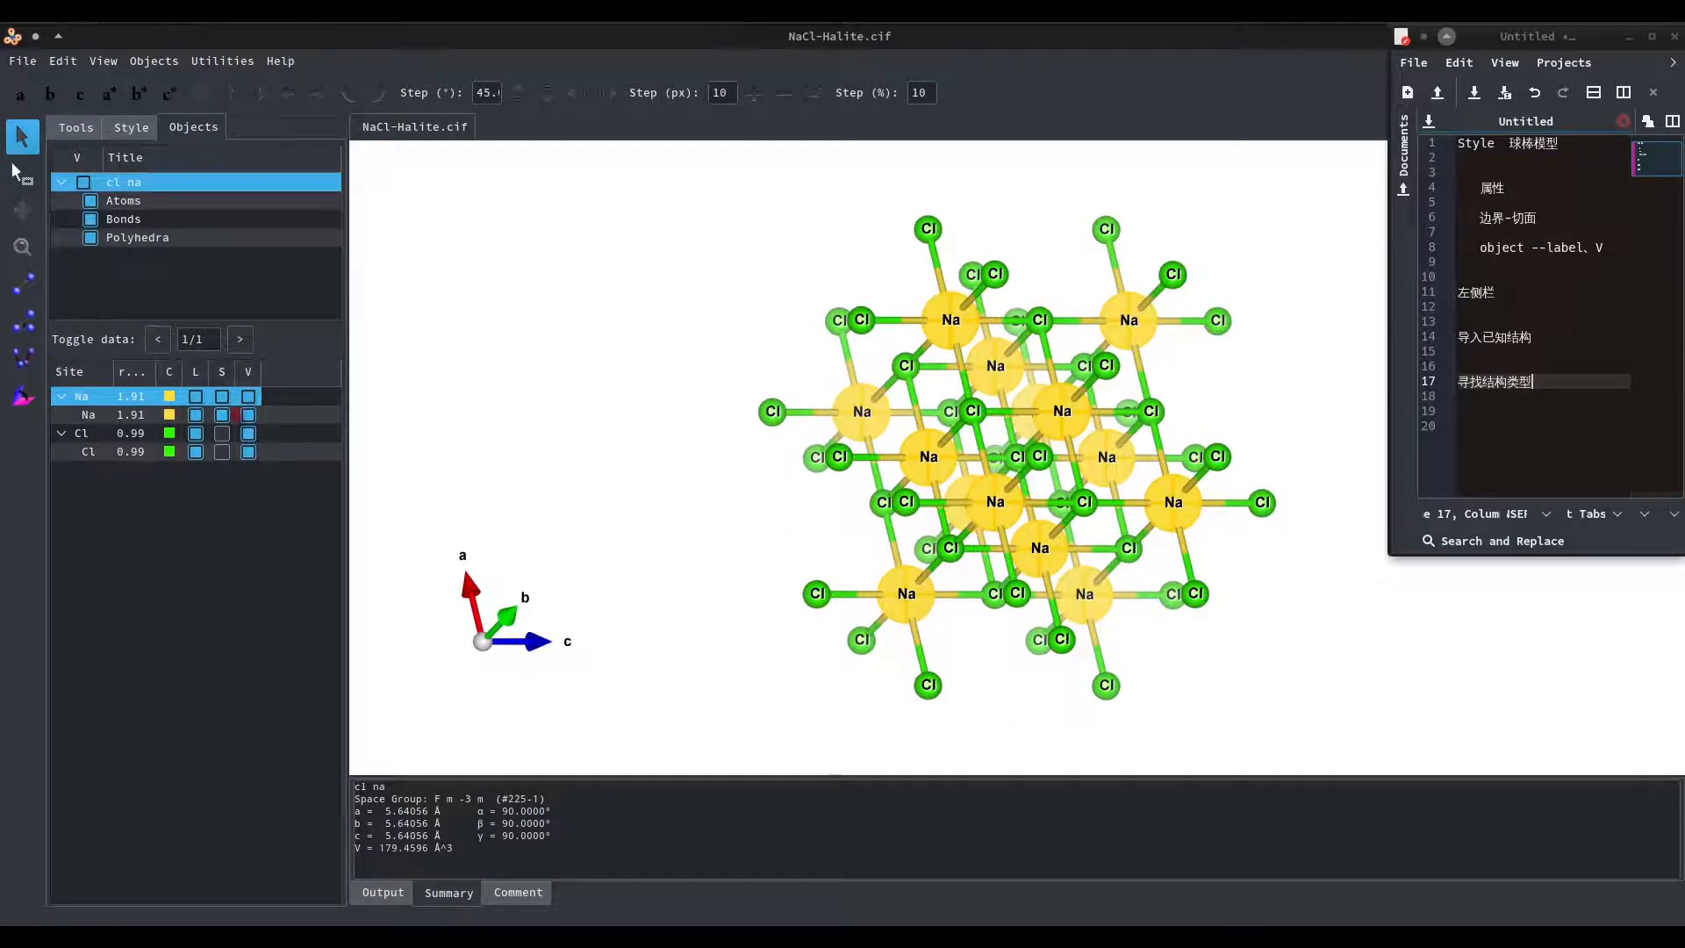
{"action": "left_click", "coordinate": [223, 396]}
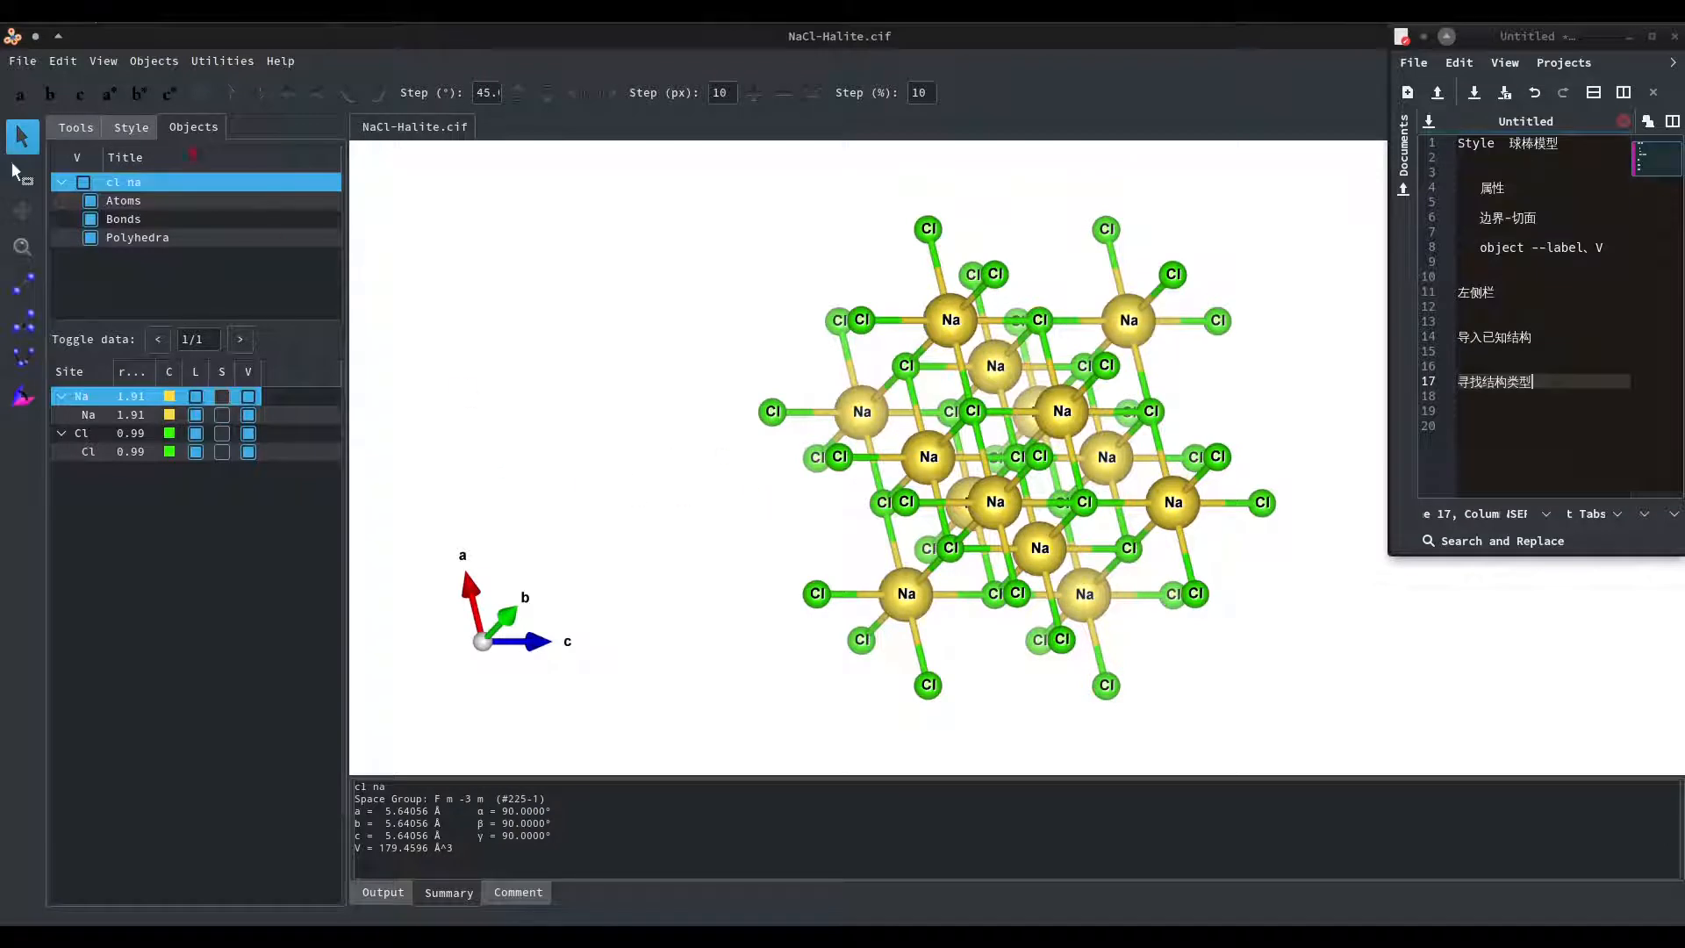
Return to the style settings, try selecting groups of atoms with a selection box, clear the selection, and go back to rotation mode.
{"action": "left_click", "coordinate": [132, 128]}
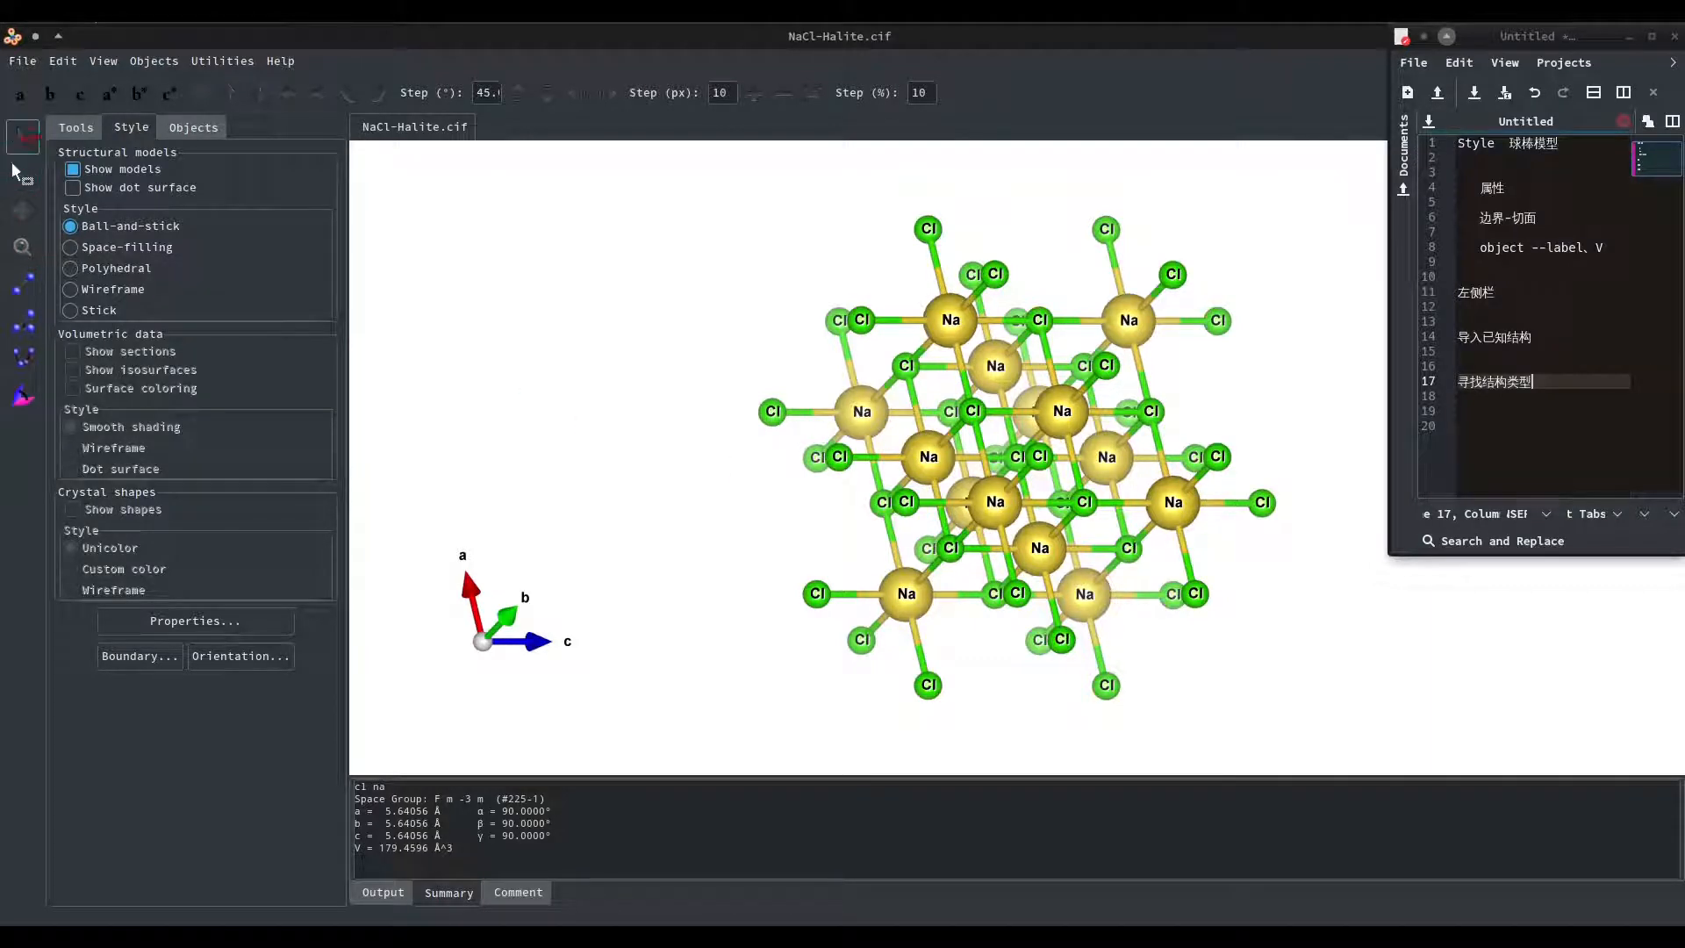
{"action": "left_click_drag", "start_coordinate": [952, 416], "coordinate": [845, 457]}
{"action": "left_click", "coordinate": [22, 173]}
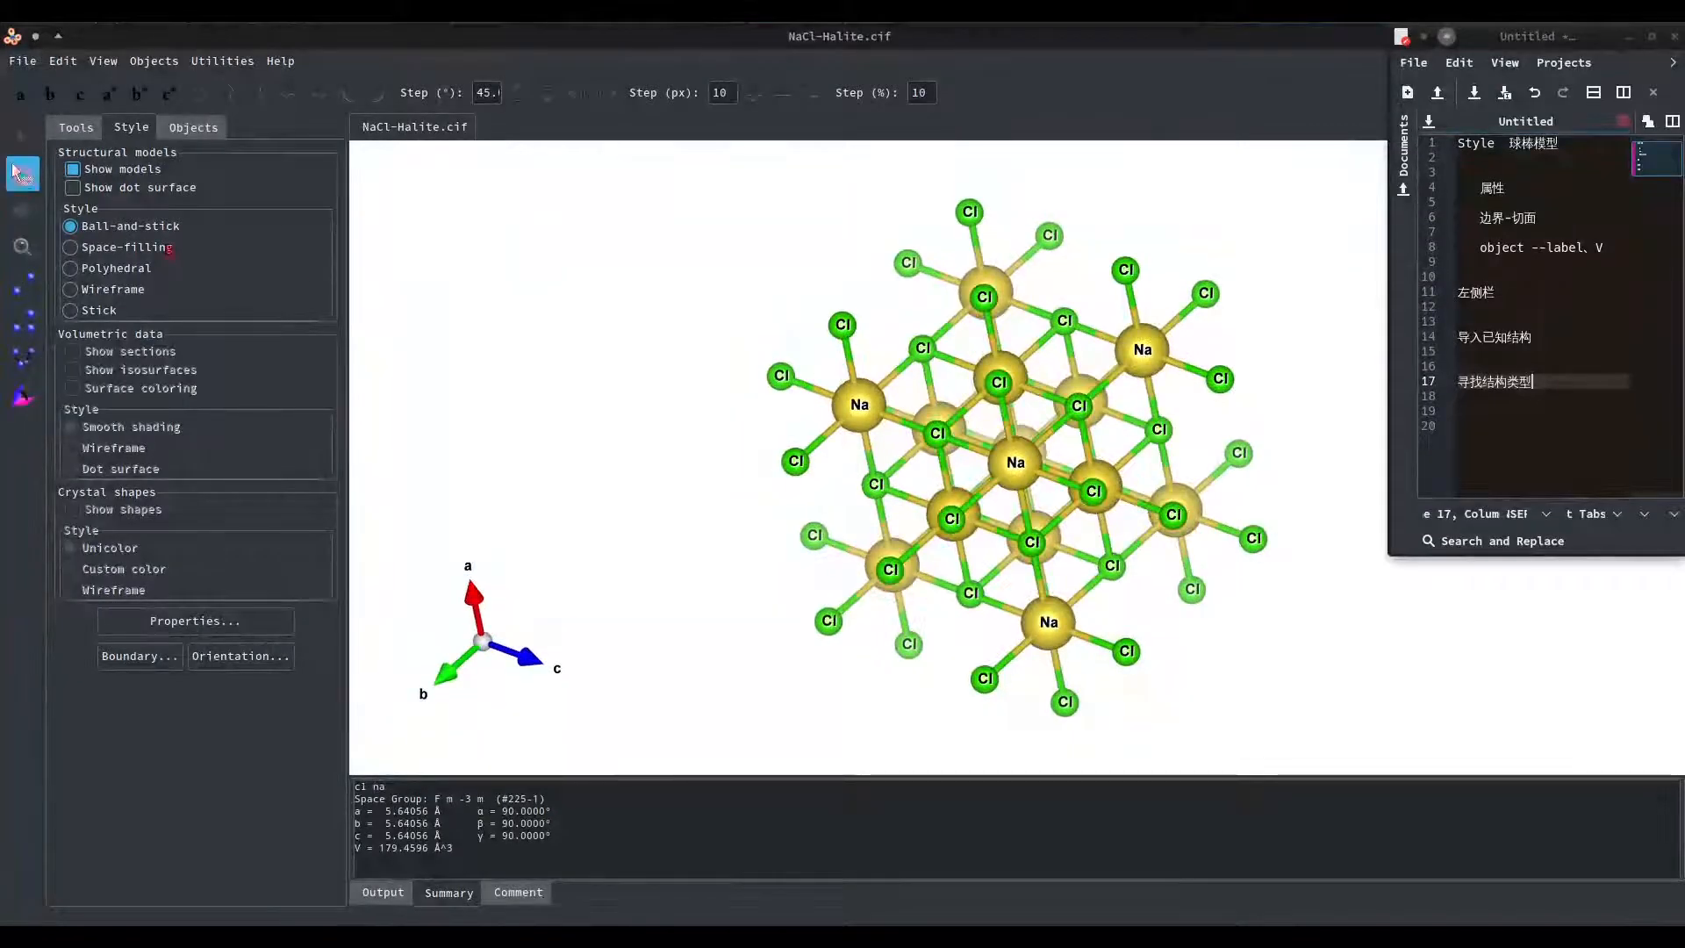
{"action": "left_click_drag", "start_coordinate": [970, 477], "coordinate": [1063, 552]}
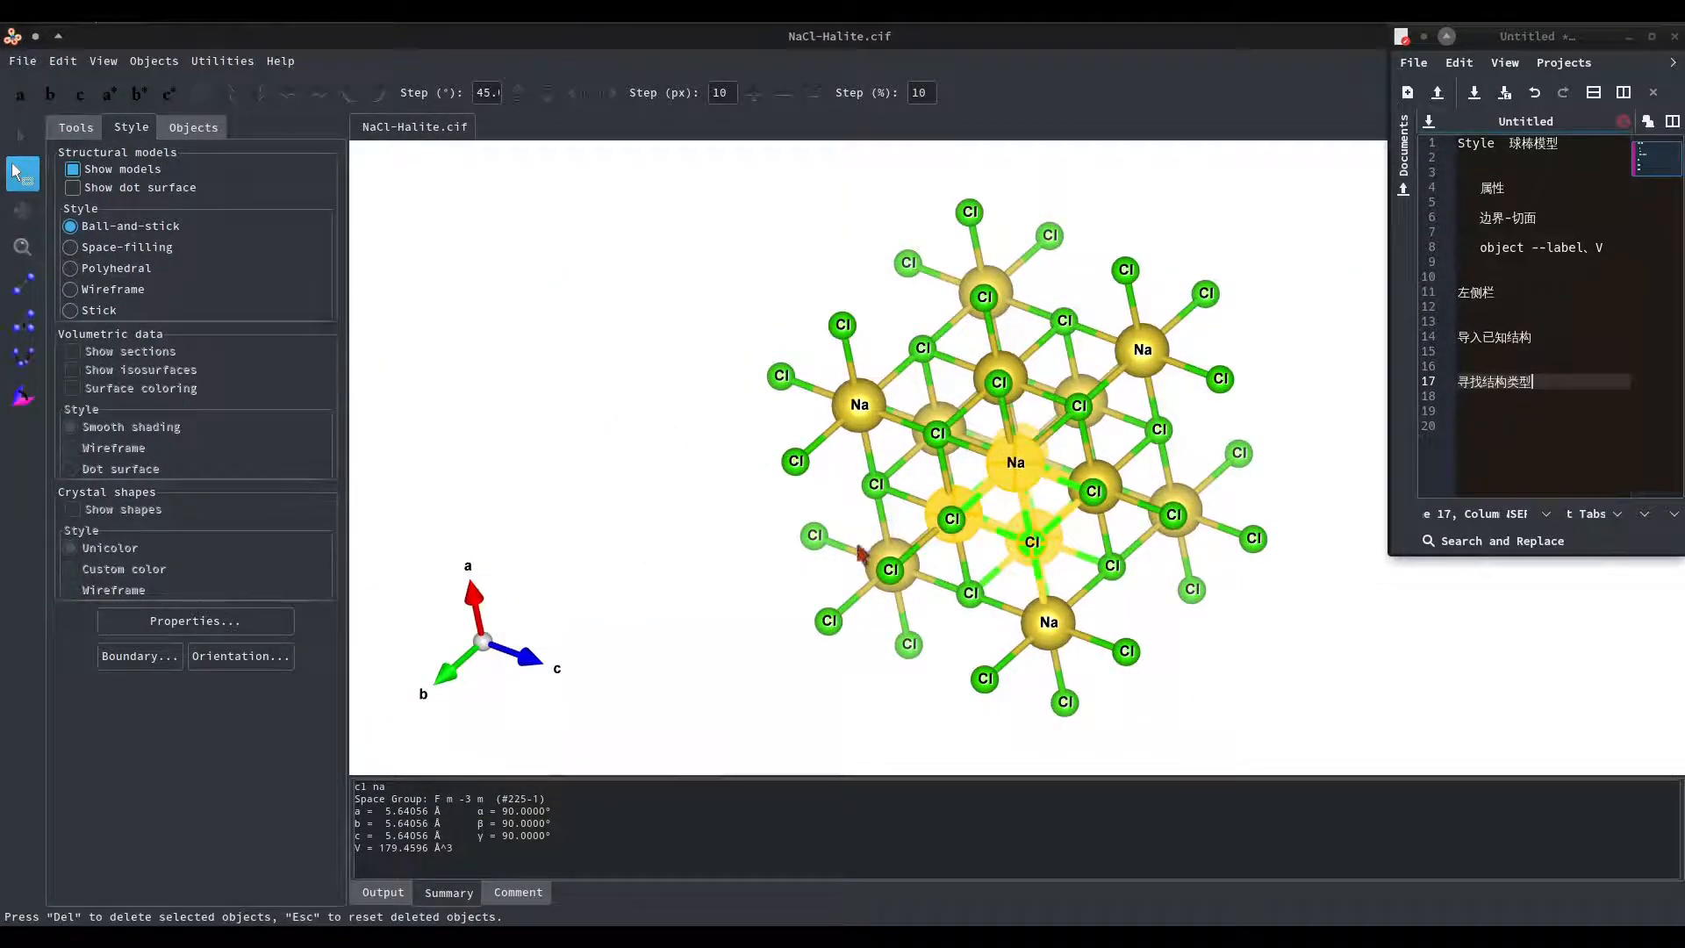
{"action": "left_click", "coordinate": [632, 541]}
{"action": "left_click_drag", "start_coordinate": [853, 194], "coordinate": [1052, 407]}
{"action": "left_click", "coordinate": [602, 351]}
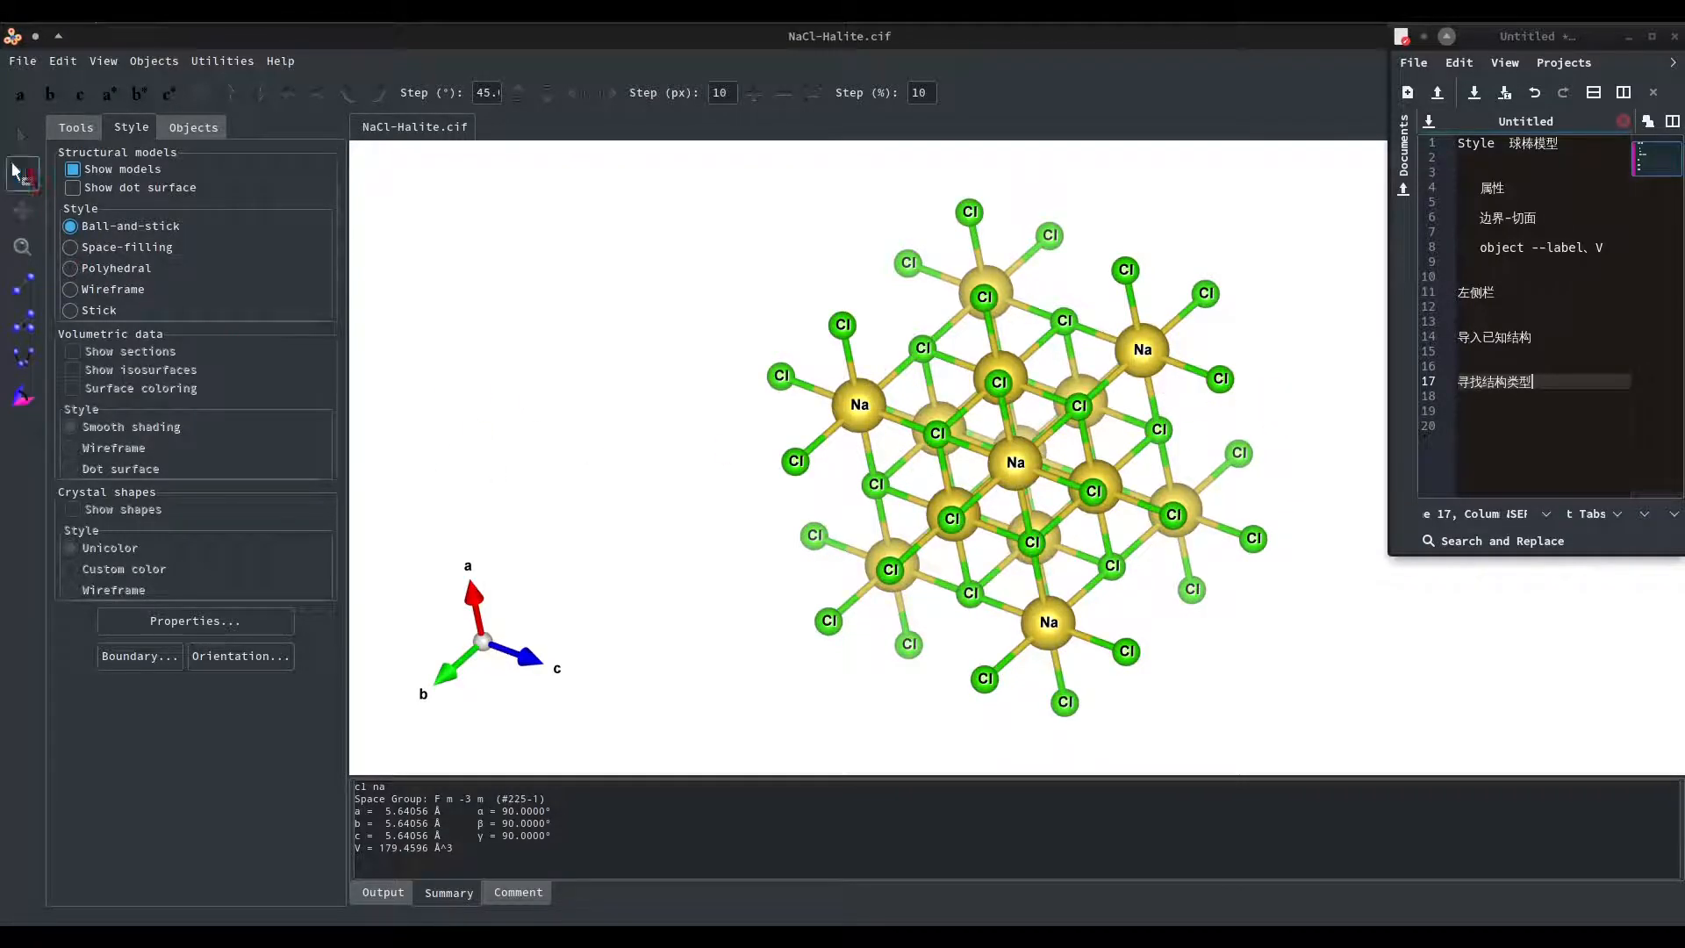
{"action": "left_click", "coordinate": [23, 141]}
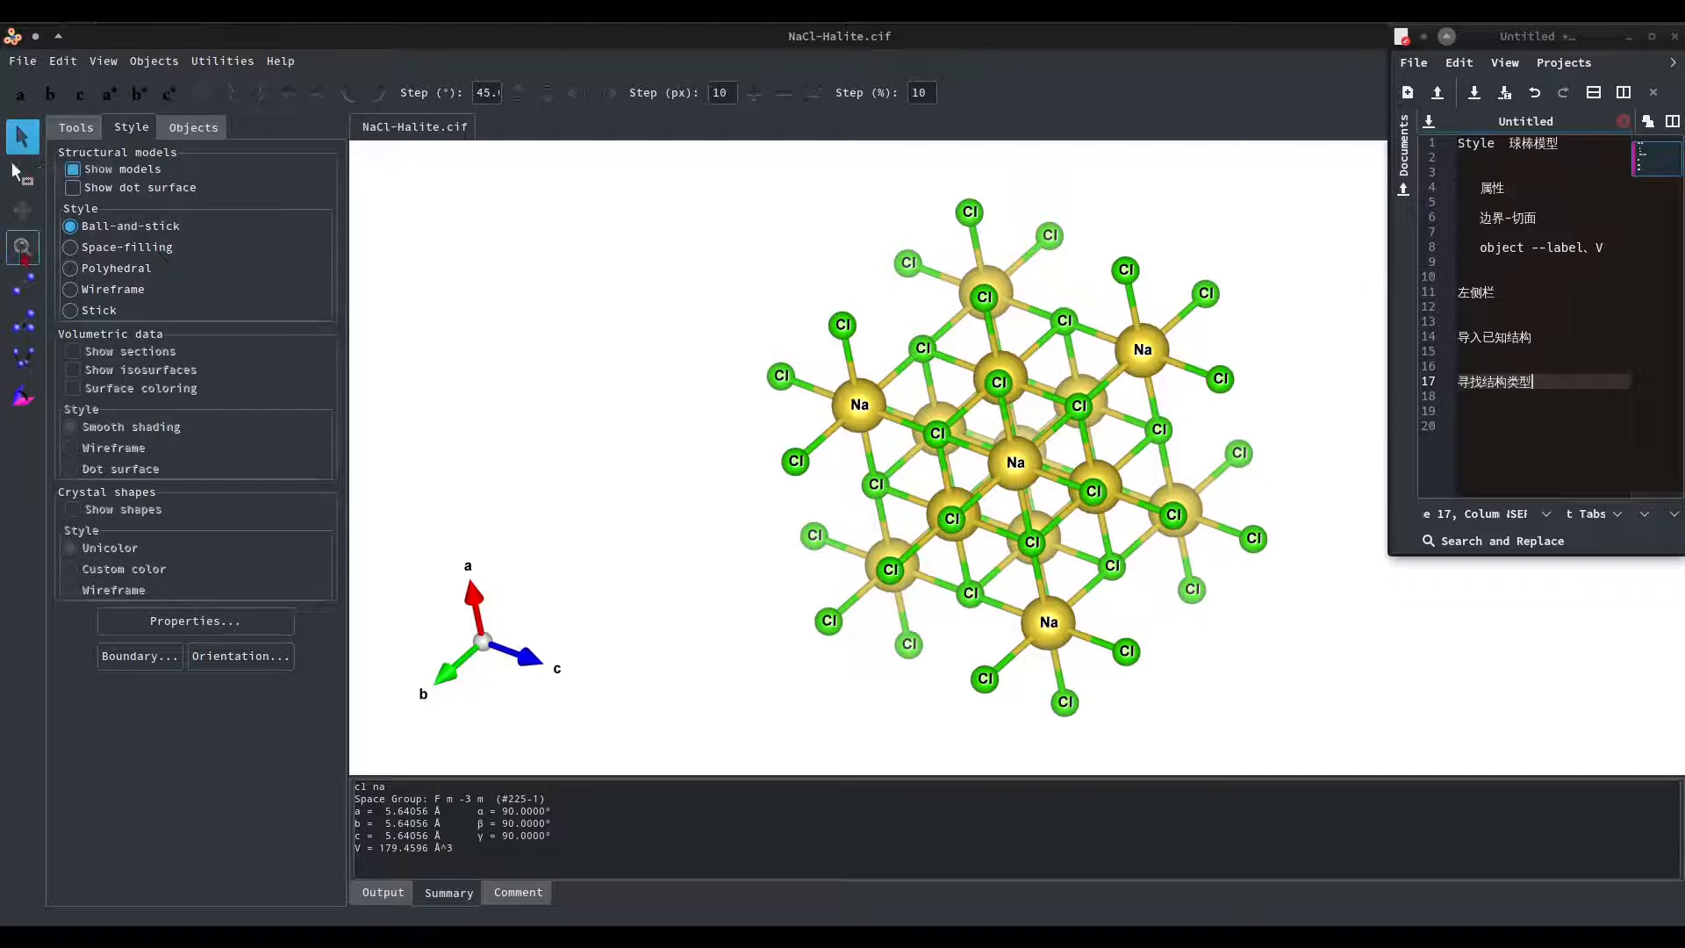
Measure the distance between a neighbouring Na and Cl atom and view the result in the output text.
{"action": "left_click", "coordinate": [25, 288]}
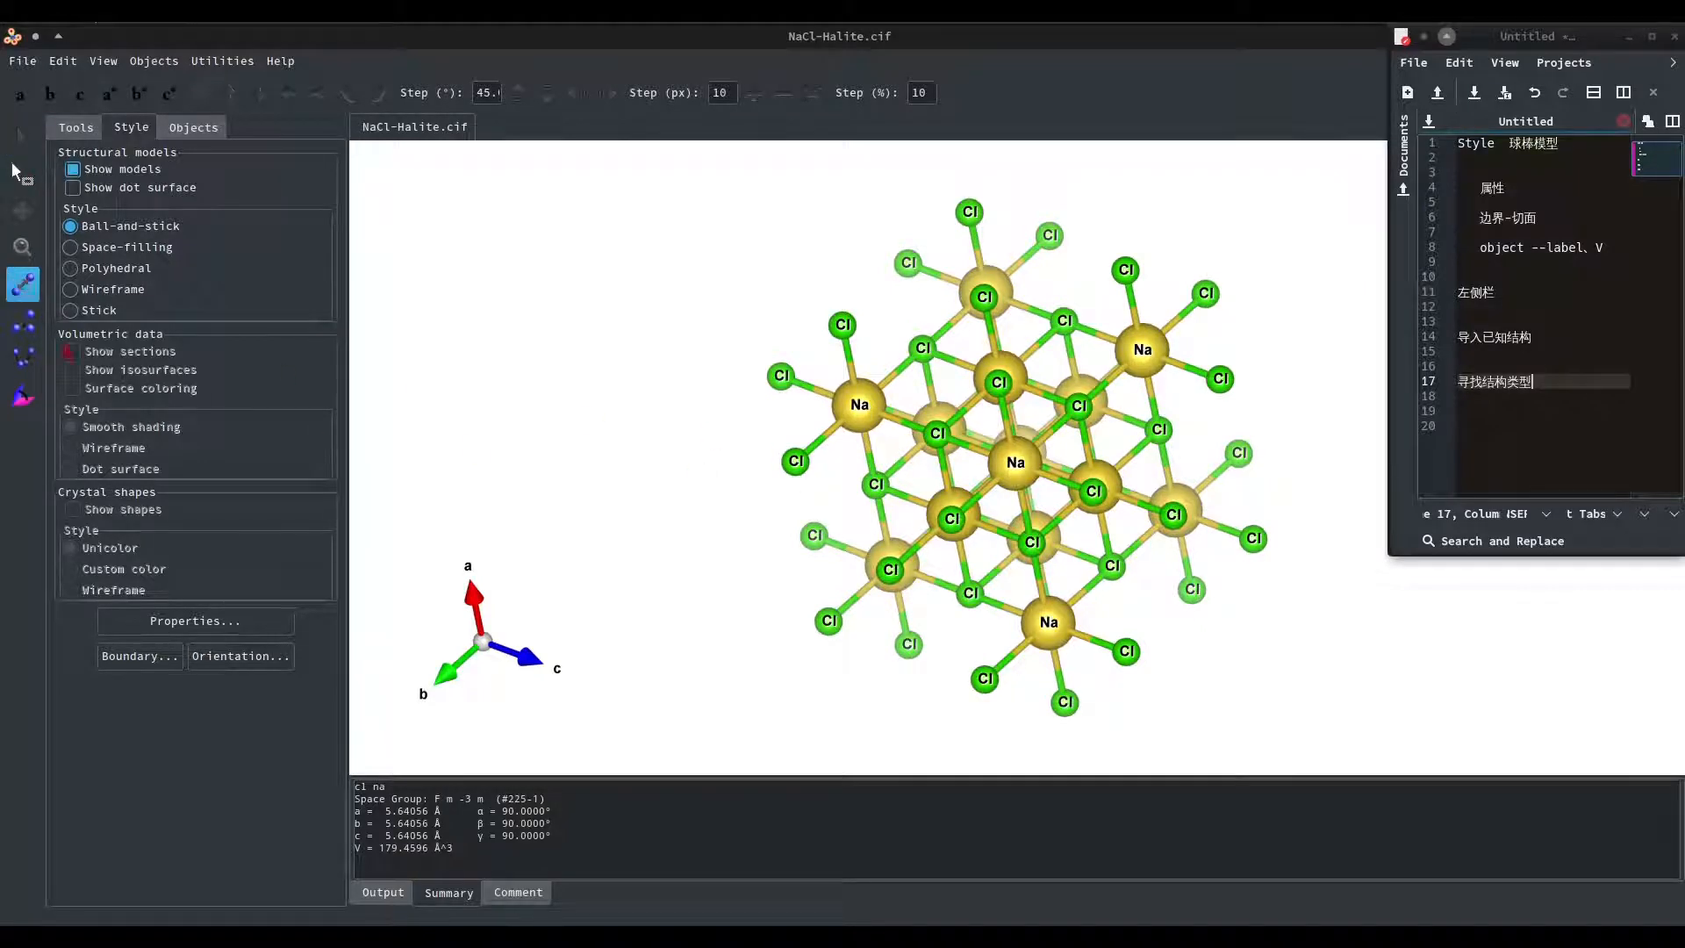
{"action": "left_click", "coordinate": [862, 407]}
{"action": "left_click", "coordinate": [922, 347]}
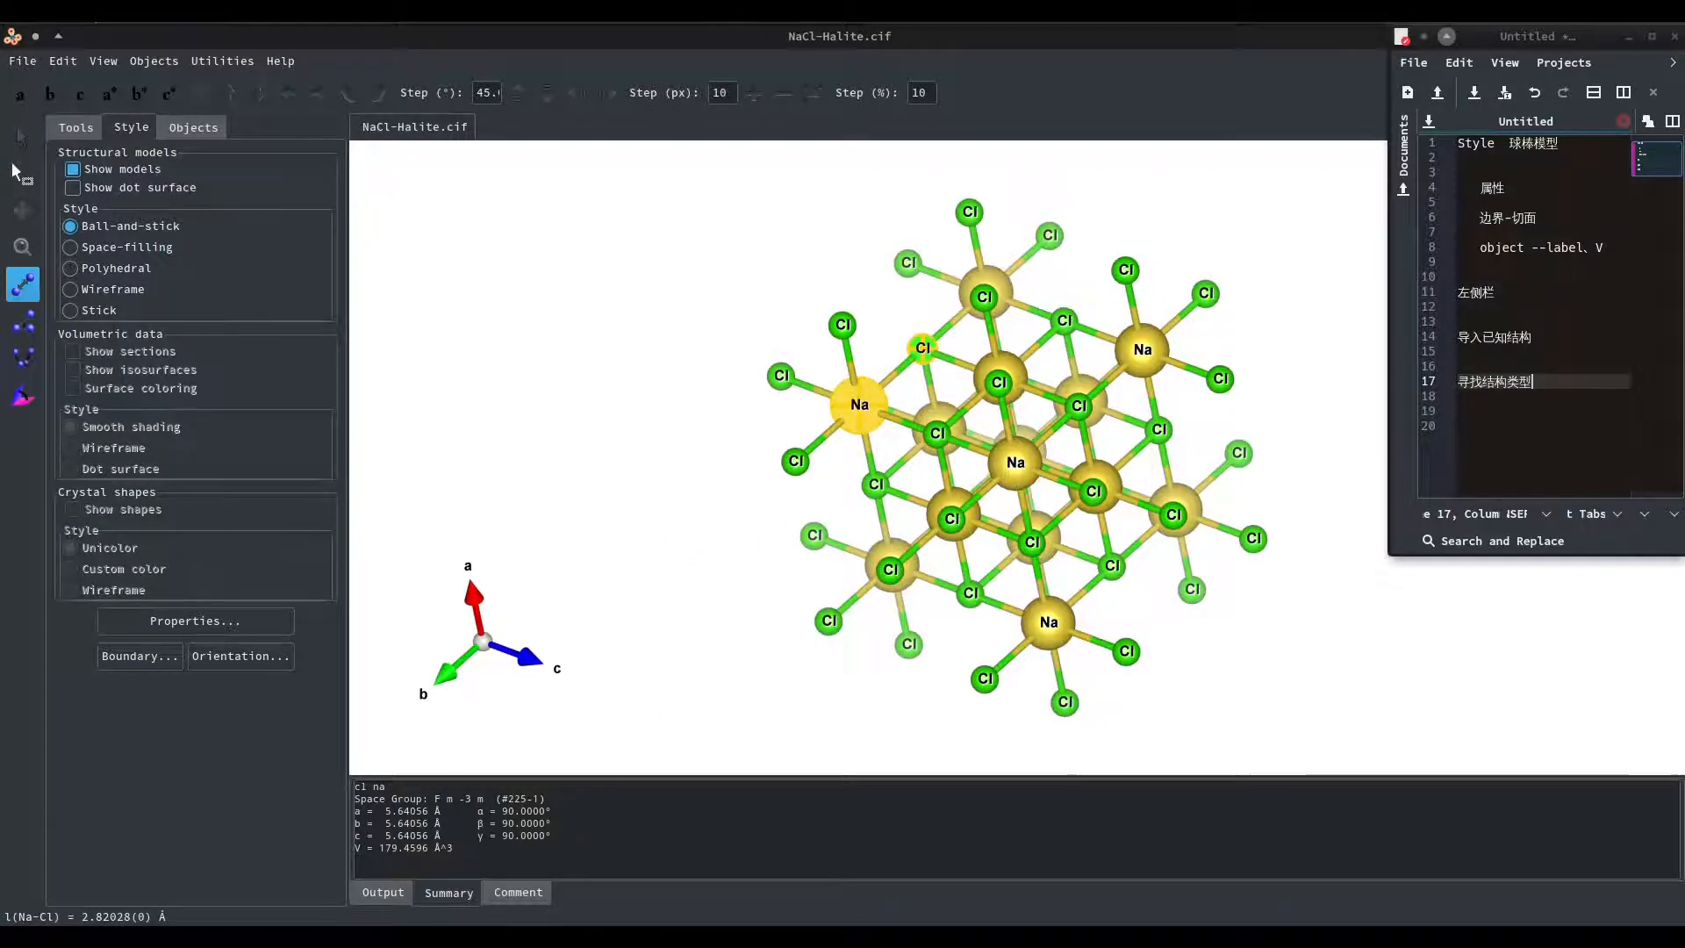
{"action": "left_click", "coordinate": [379, 893]}
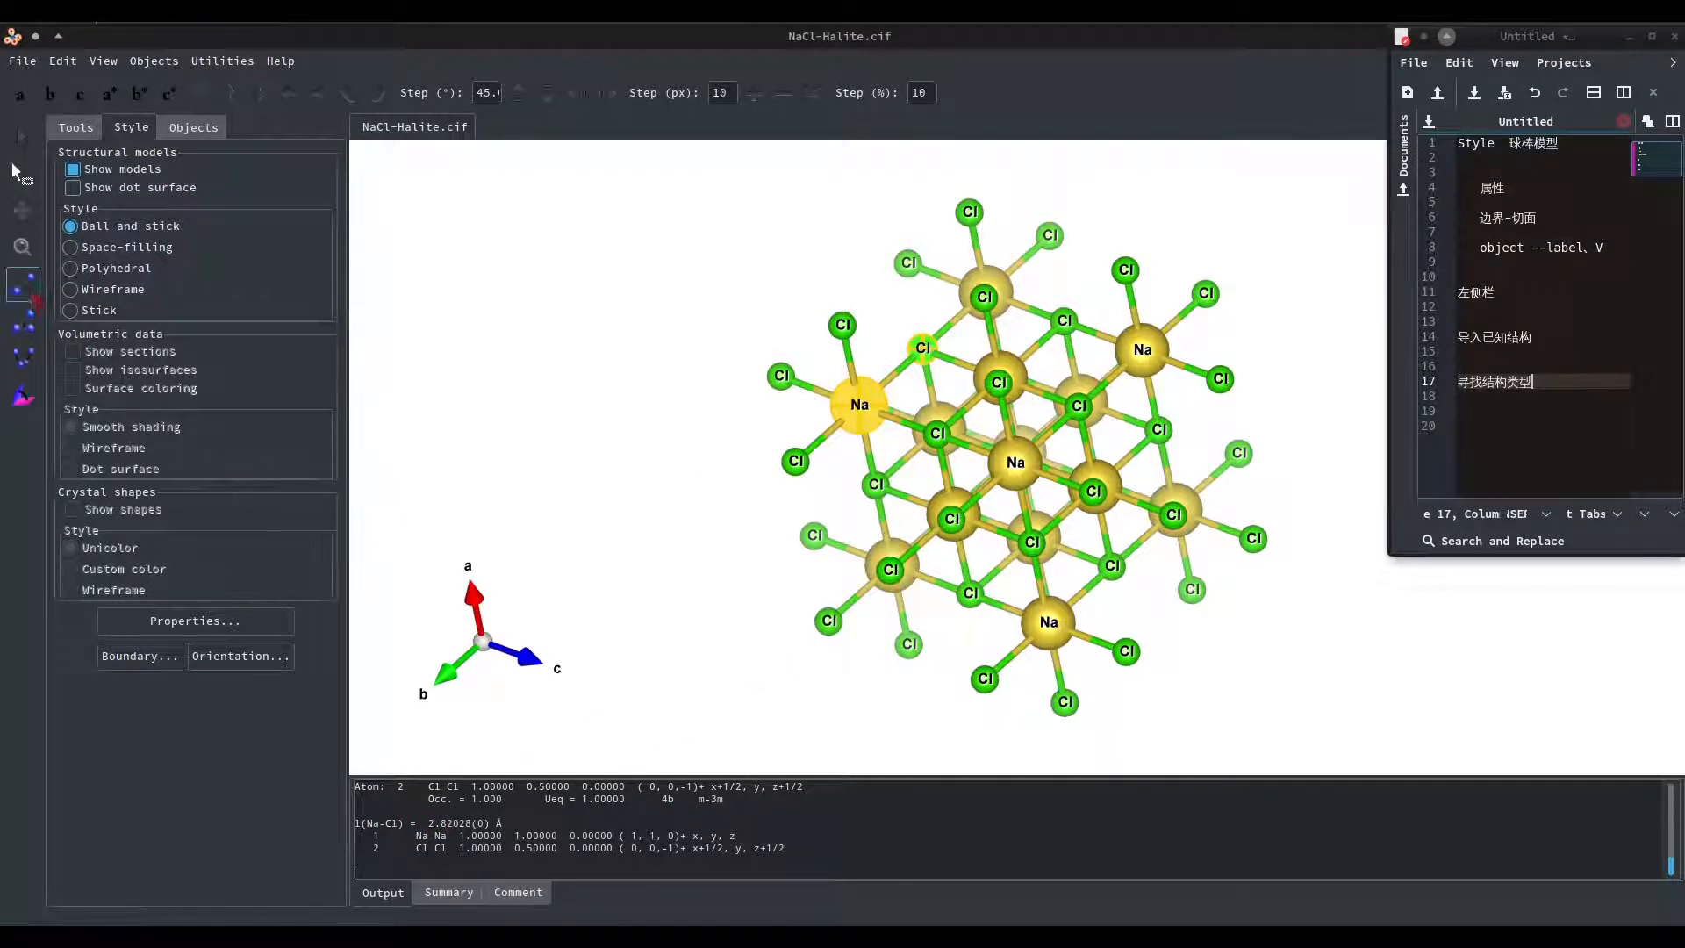
Measure the Na-Cl-Na bond angle across three neighbouring atoms, return to rotation mode, and rotate the structure.
{"action": "left_click", "coordinate": [23, 323]}
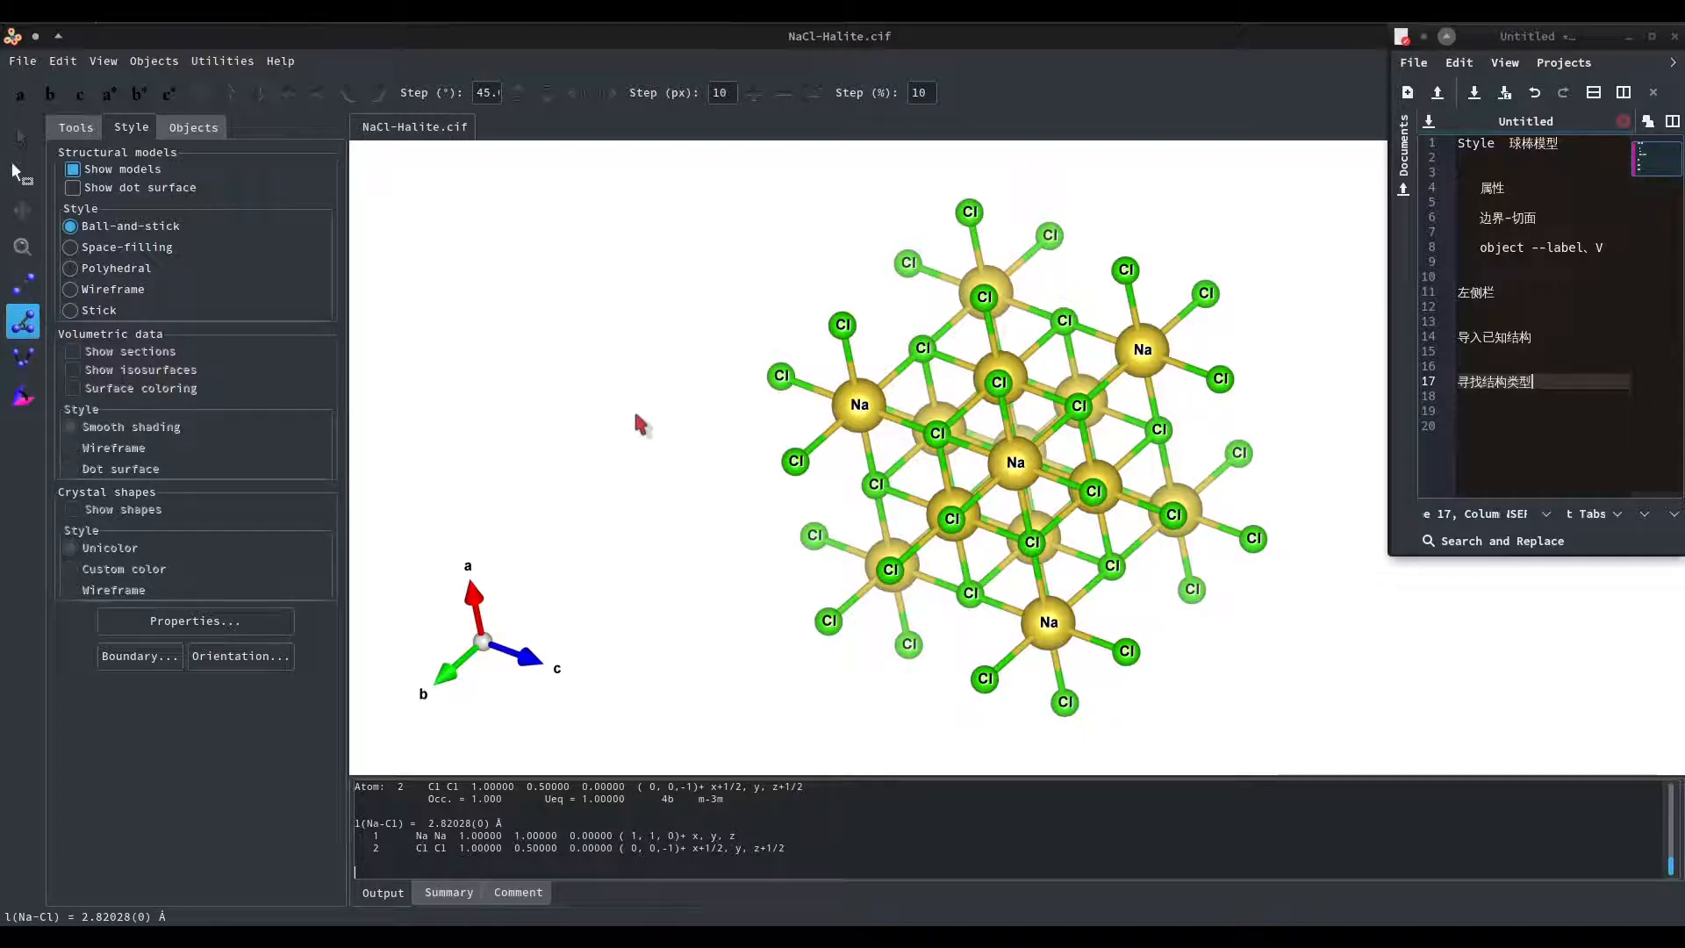
{"action": "left_click", "coordinate": [860, 407]}
{"action": "left_click", "coordinate": [923, 347]}
{"action": "left_click", "coordinate": [1007, 372]}
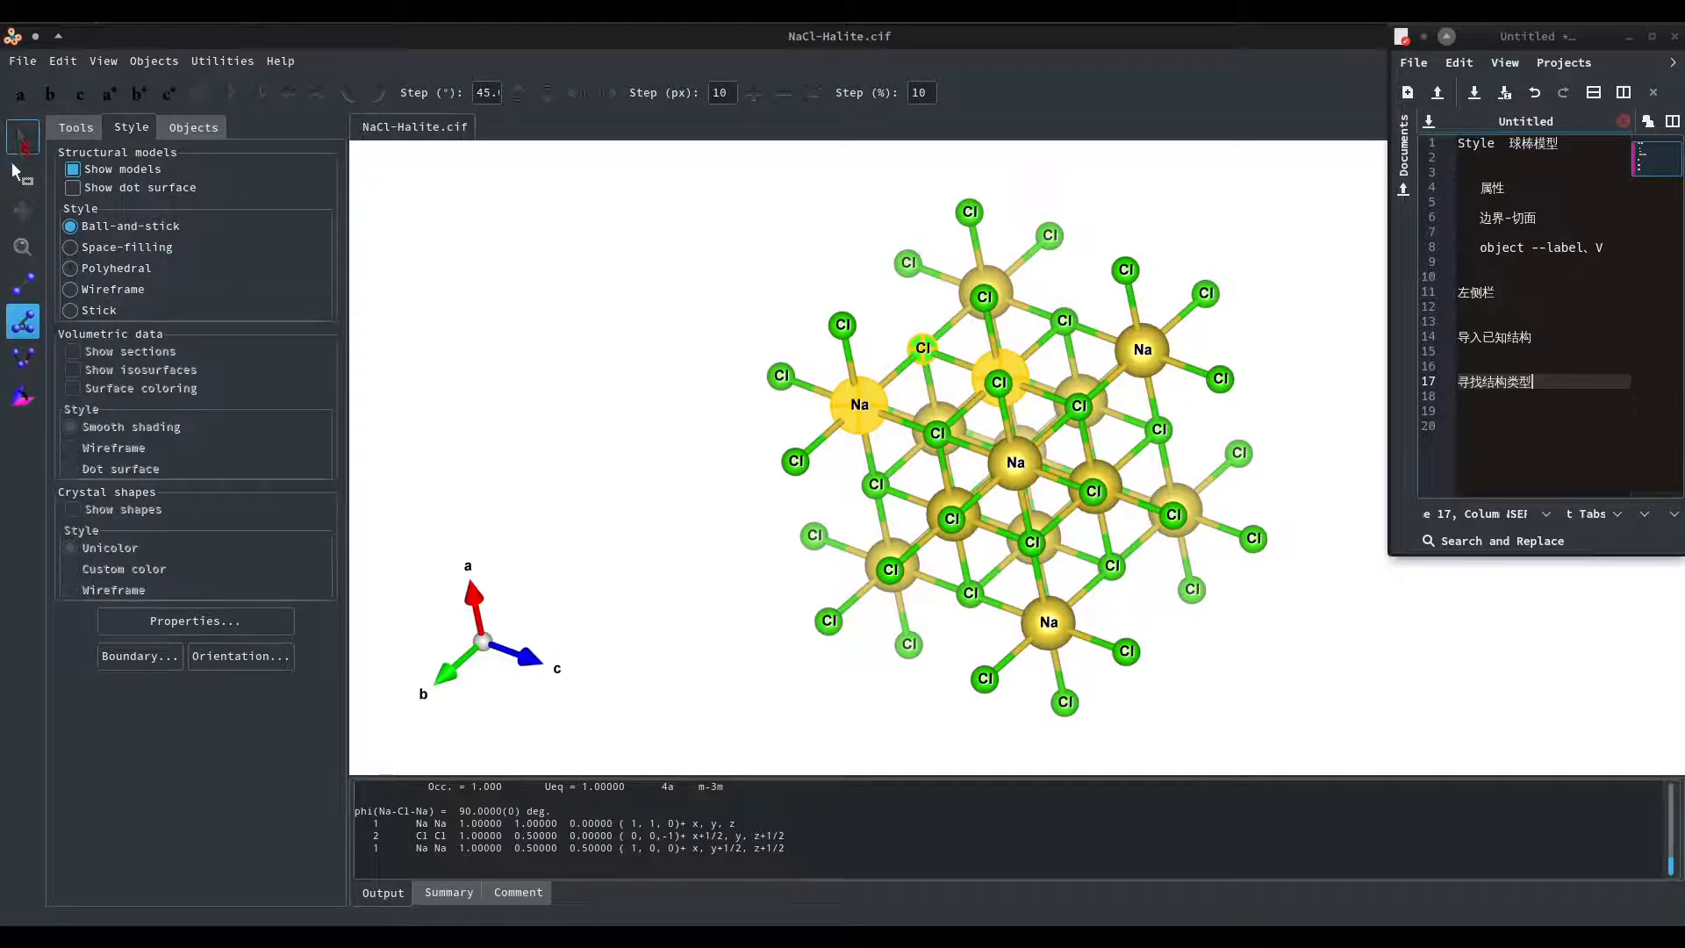
{"action": "left_click", "coordinate": [19, 137]}
{"action": "left_click_drag", "start_coordinate": [955, 430], "coordinate": [1098, 459]}
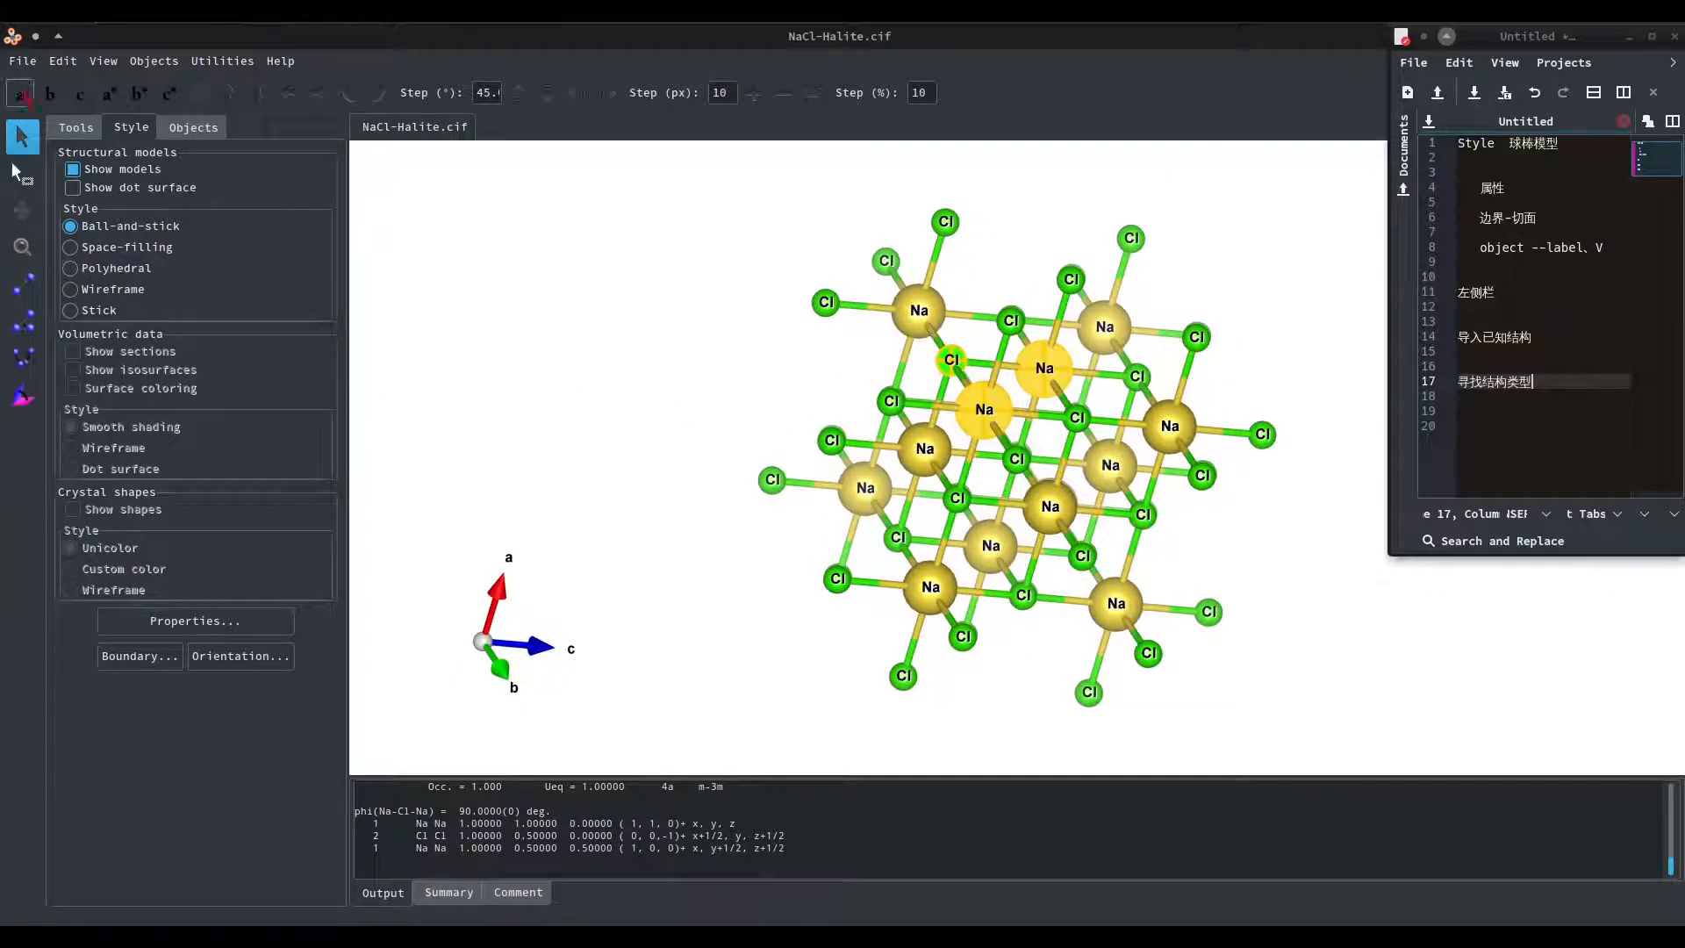
Open the known structure Si-Silicon.cif from the elements folder inside crystals.
{"action": "left_click", "coordinate": [19, 61]}
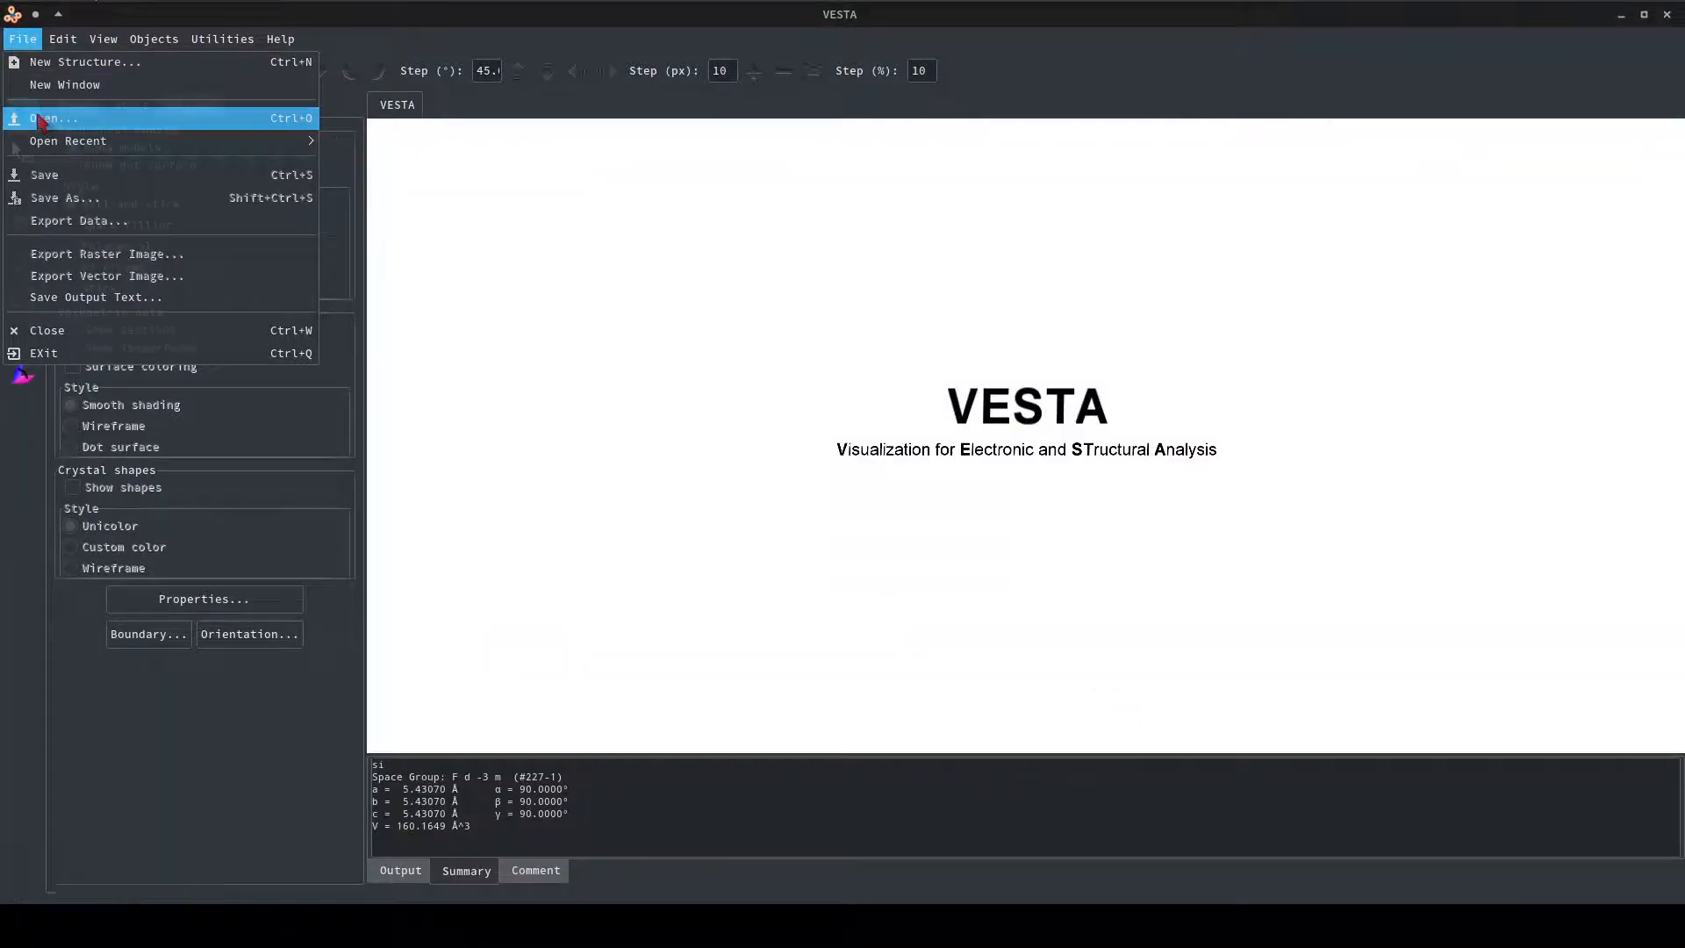
{"action": "left_click", "coordinate": [40, 118]}
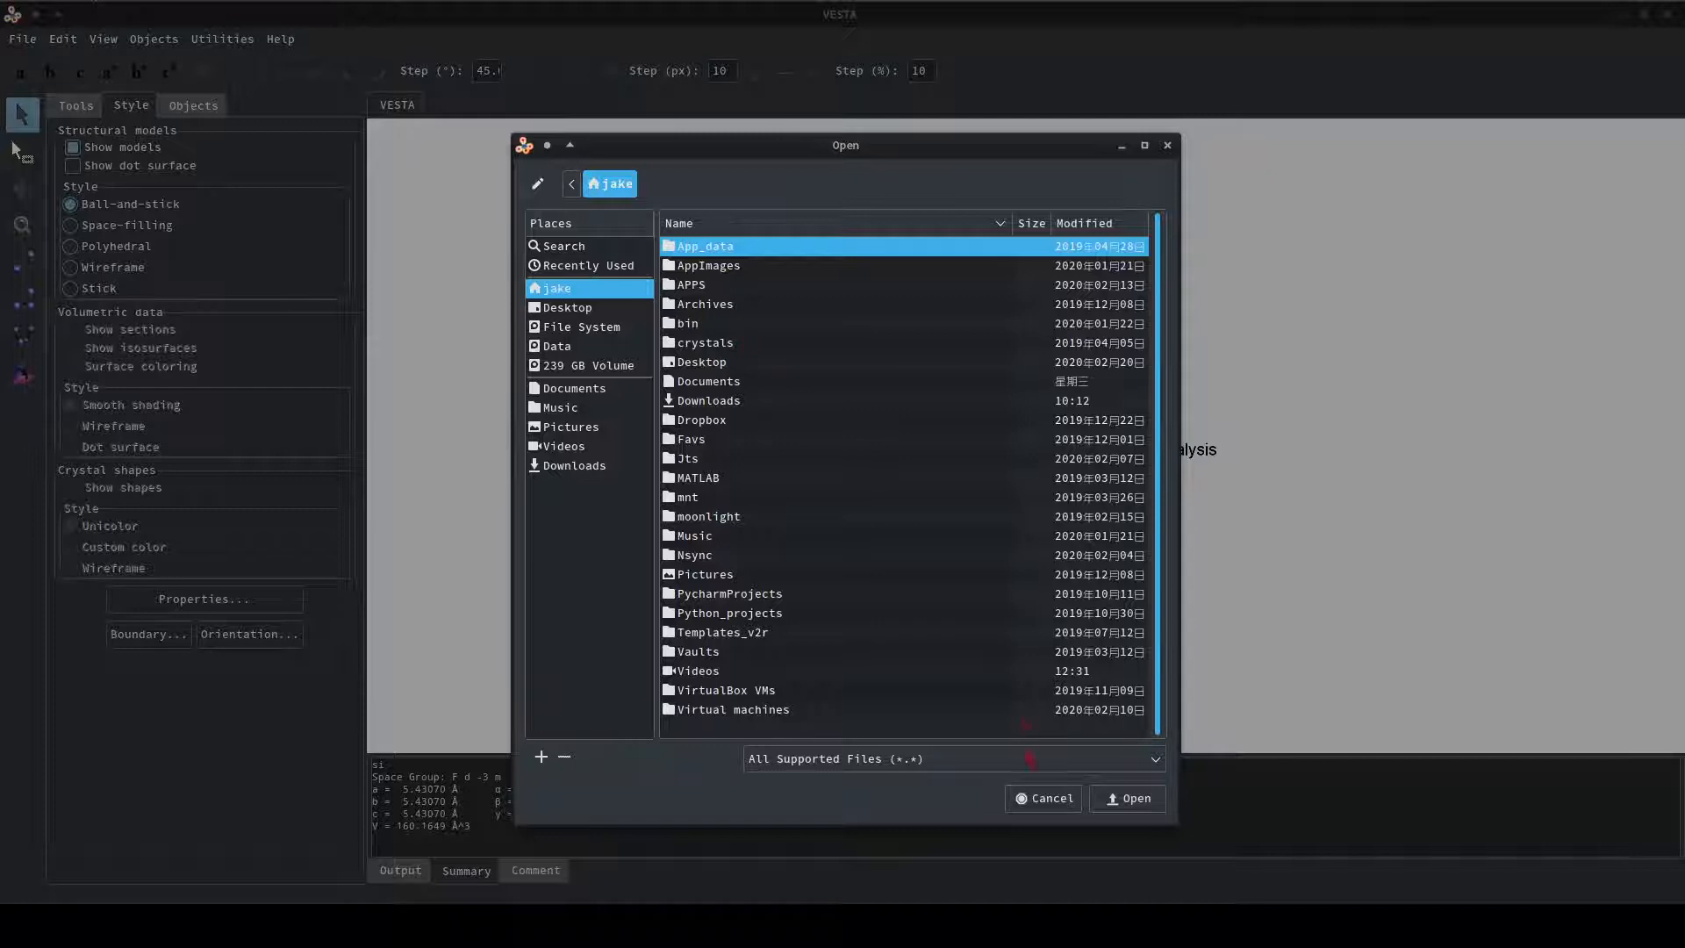
{"action": "double_click", "coordinate": [705, 346]}
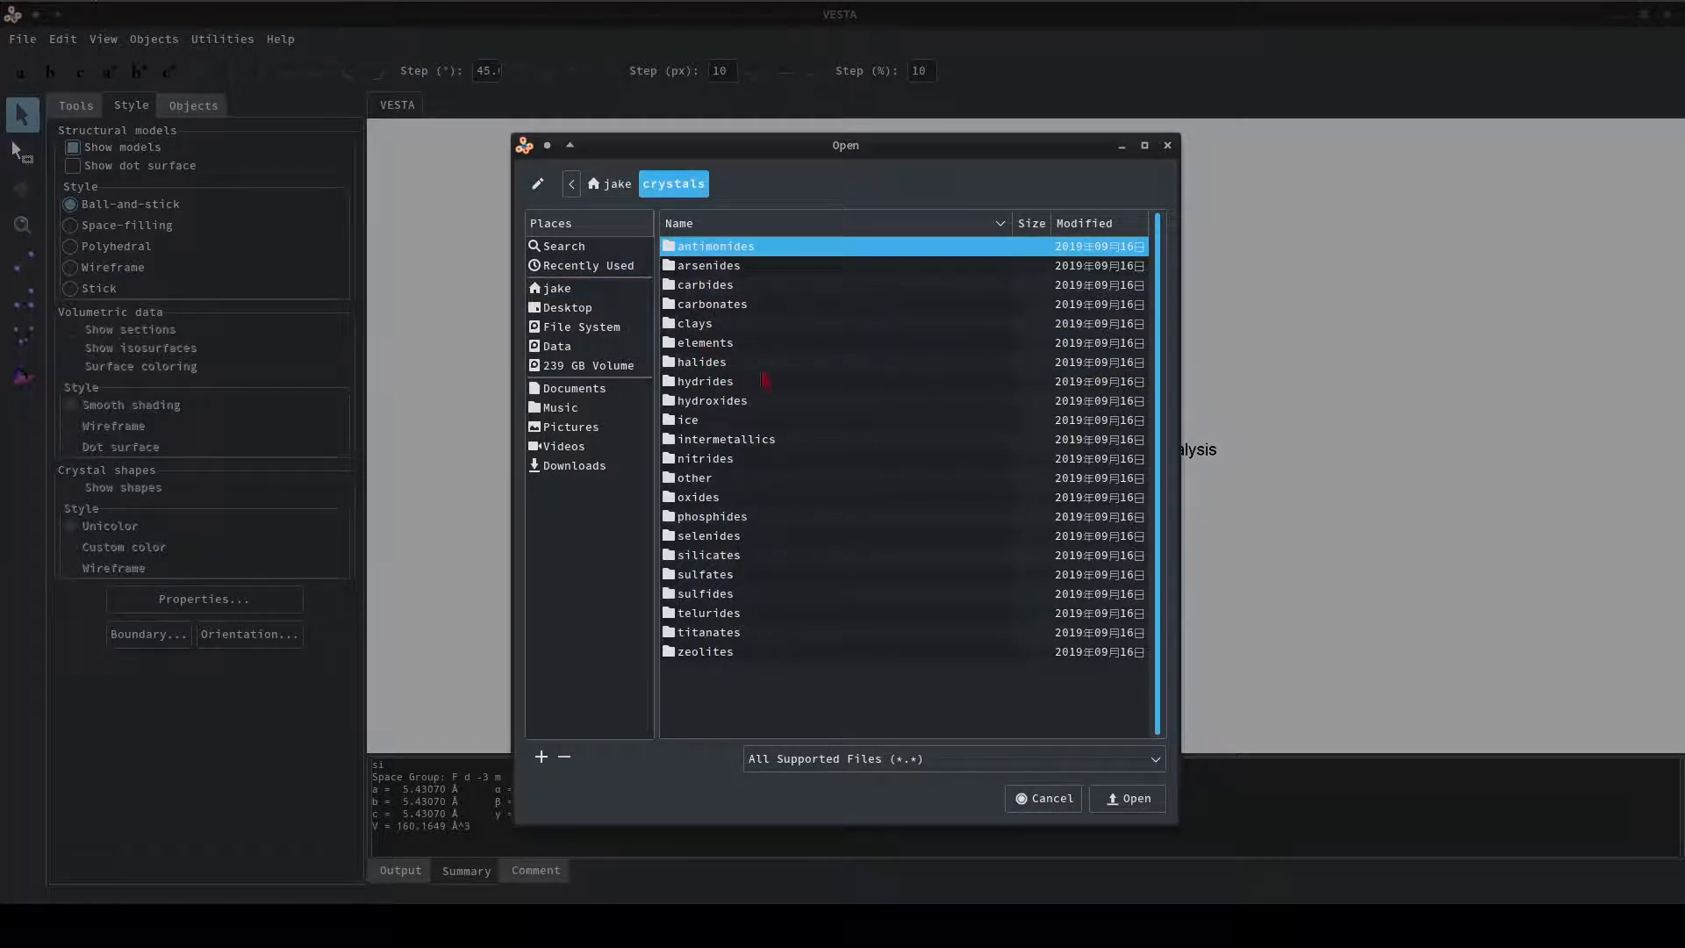
{"action": "left_click_drag", "start_coordinate": [811, 144], "coordinate": [766, 139]}
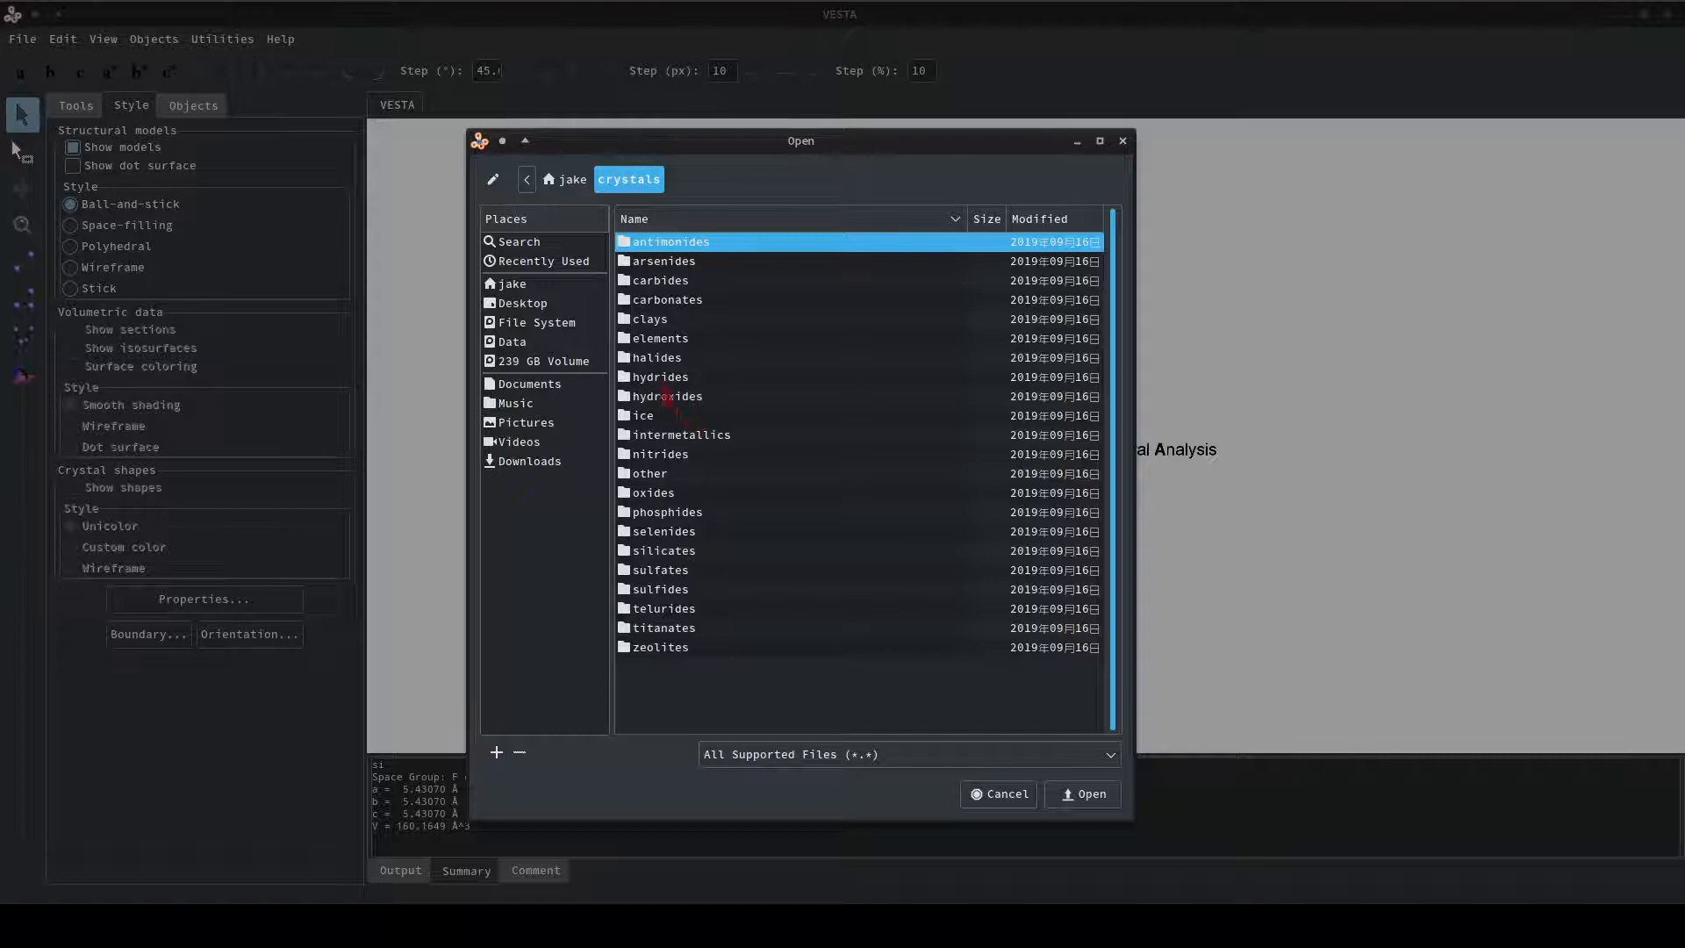
{"action": "double_click", "coordinate": [662, 342]}
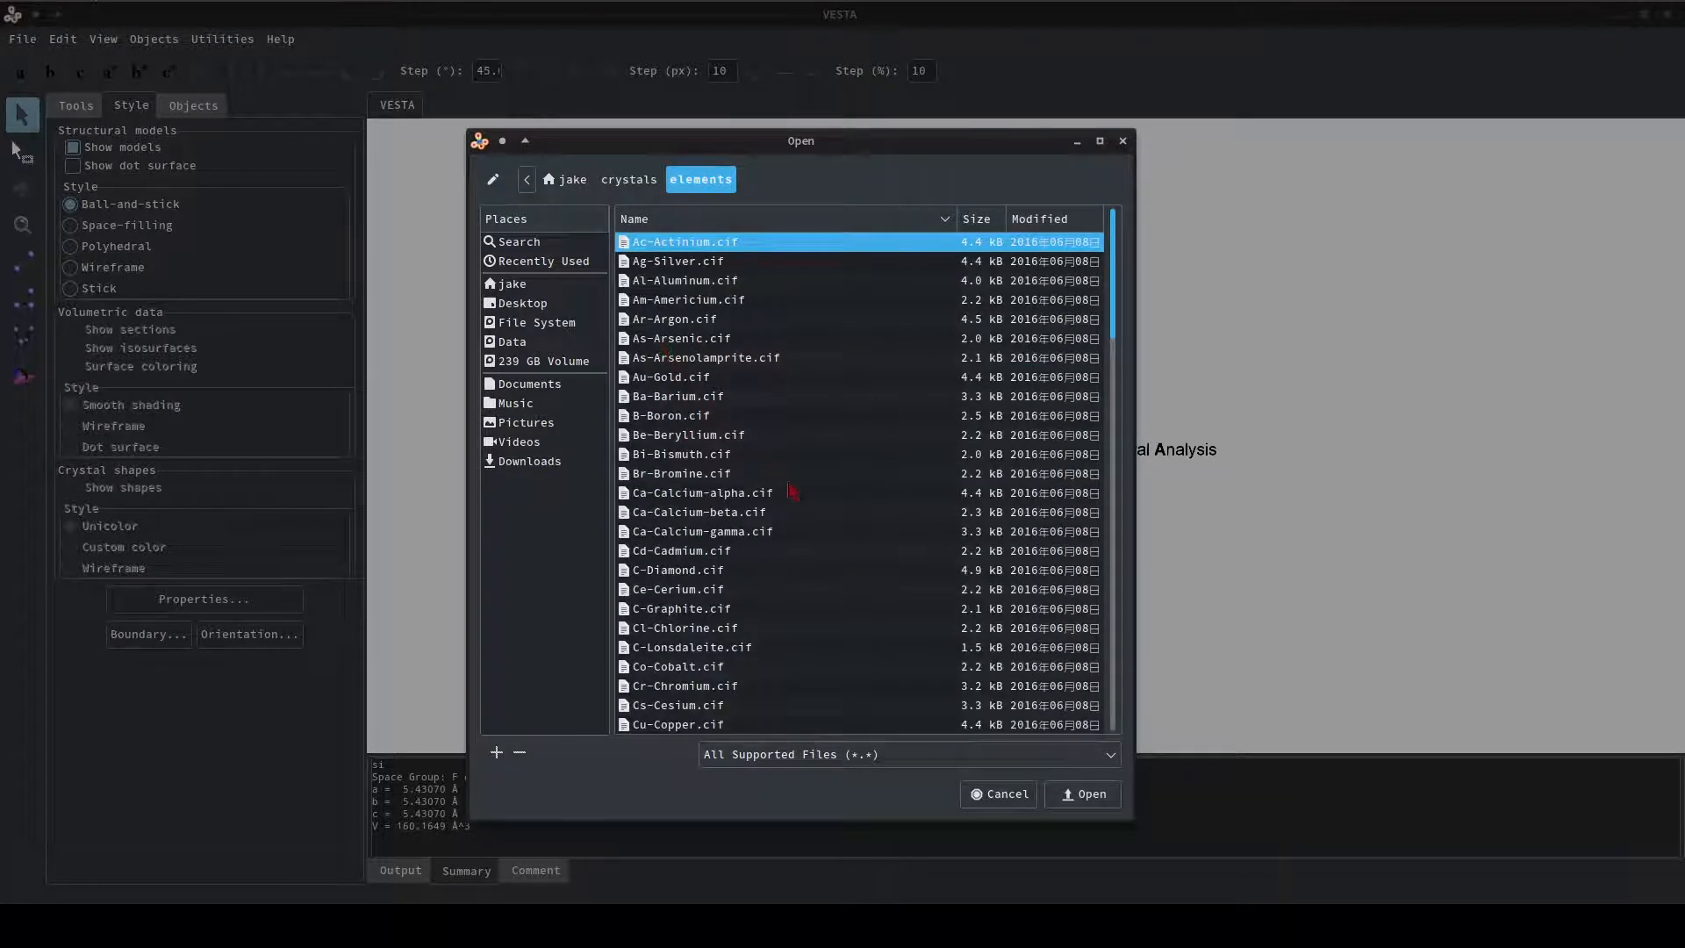
{"action": "scroll", "coordinate": [793, 491], "scroll_direction": "down", "scroll_amount": 10}
{"action": "scroll", "coordinate": [798, 497], "scroll_direction": "down", "scroll_amount": 15}
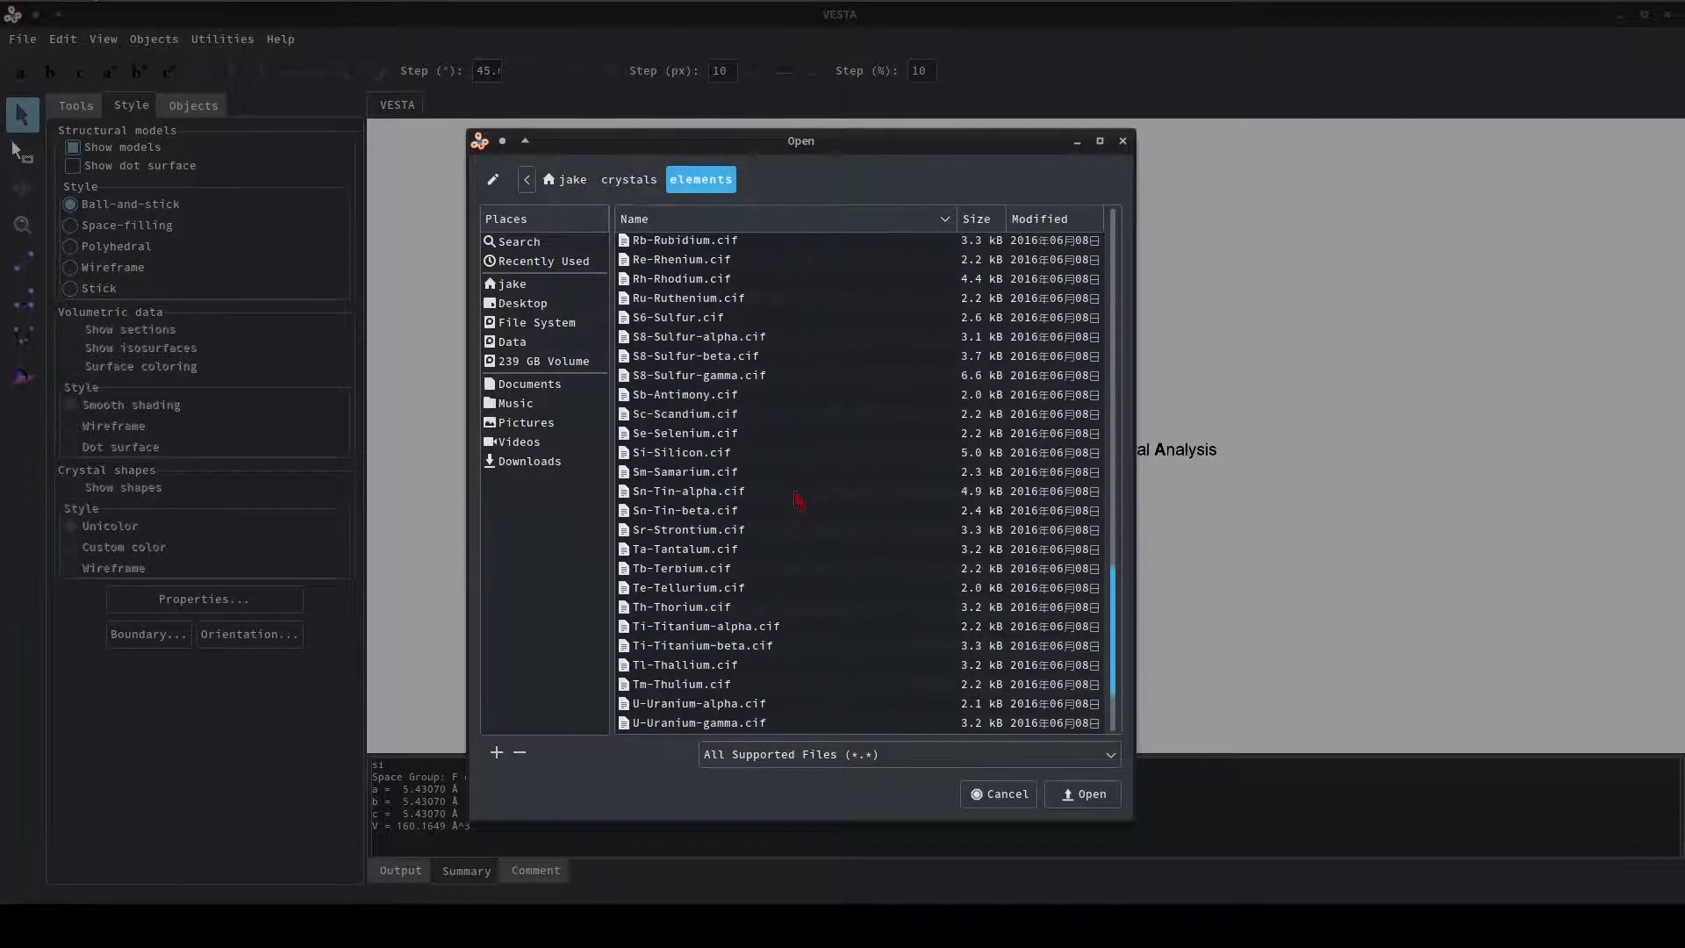
{"action": "left_click", "coordinate": [726, 454]}
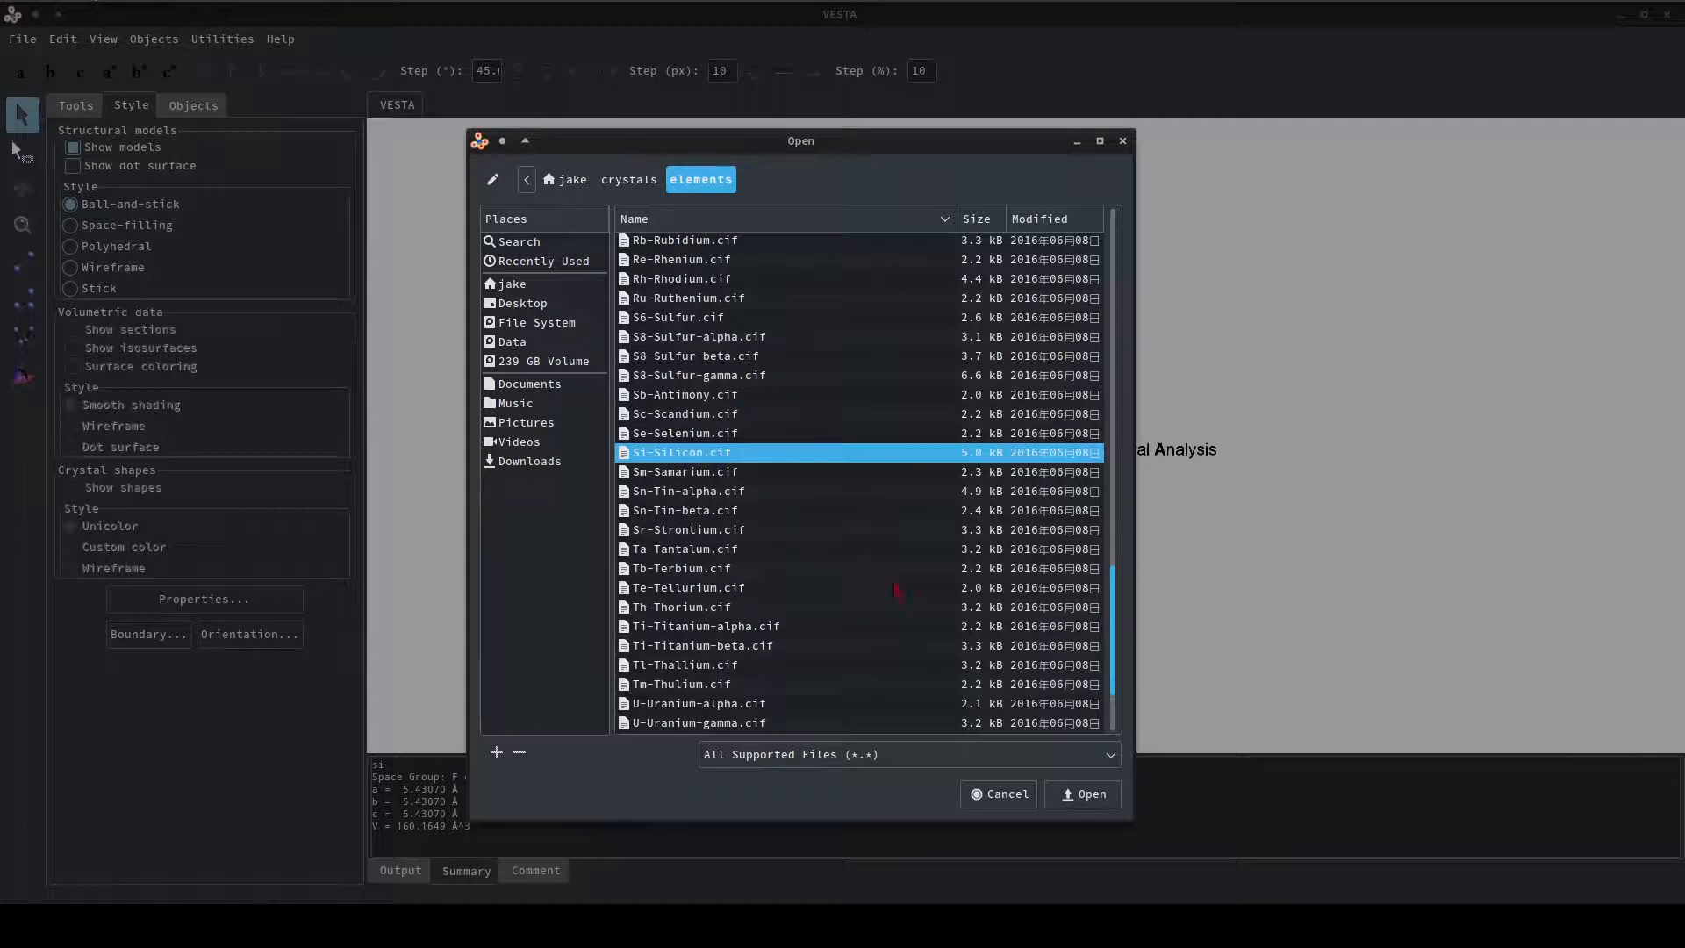
{"action": "left_click", "coordinate": [1083, 793]}
Rotate the silicon structure and examine the parts of its space group symbol and number in the summary.
{"action": "mouse_move", "coordinate": [940, 432]}
{"action": "left_mouse_down"}
{"action": "mouse_move", "coordinate": [985, 521]}
{"action": "mouse_move", "coordinate": [943, 471]}
{"action": "mouse_move", "coordinate": [1110, 440]}
{"action": "mouse_move", "coordinate": [1114, 377]}
{"action": "mouse_move", "coordinate": [1058, 395]}
{"action": "mouse_move", "coordinate": [1009, 369]}
{"action": "mouse_move", "coordinate": [1068, 388]}
{"action": "mouse_move", "coordinate": [1102, 372]}
{"action": "mouse_move", "coordinate": [1113, 400]}
{"action": "mouse_move", "coordinate": [930, 416]}
{"action": "mouse_move", "coordinate": [953, 432]}
{"action": "left_mouse_up"}
{"action": "scroll", "coordinate": [983, 519], "scroll_direction": "down", "scroll_amount": 10}
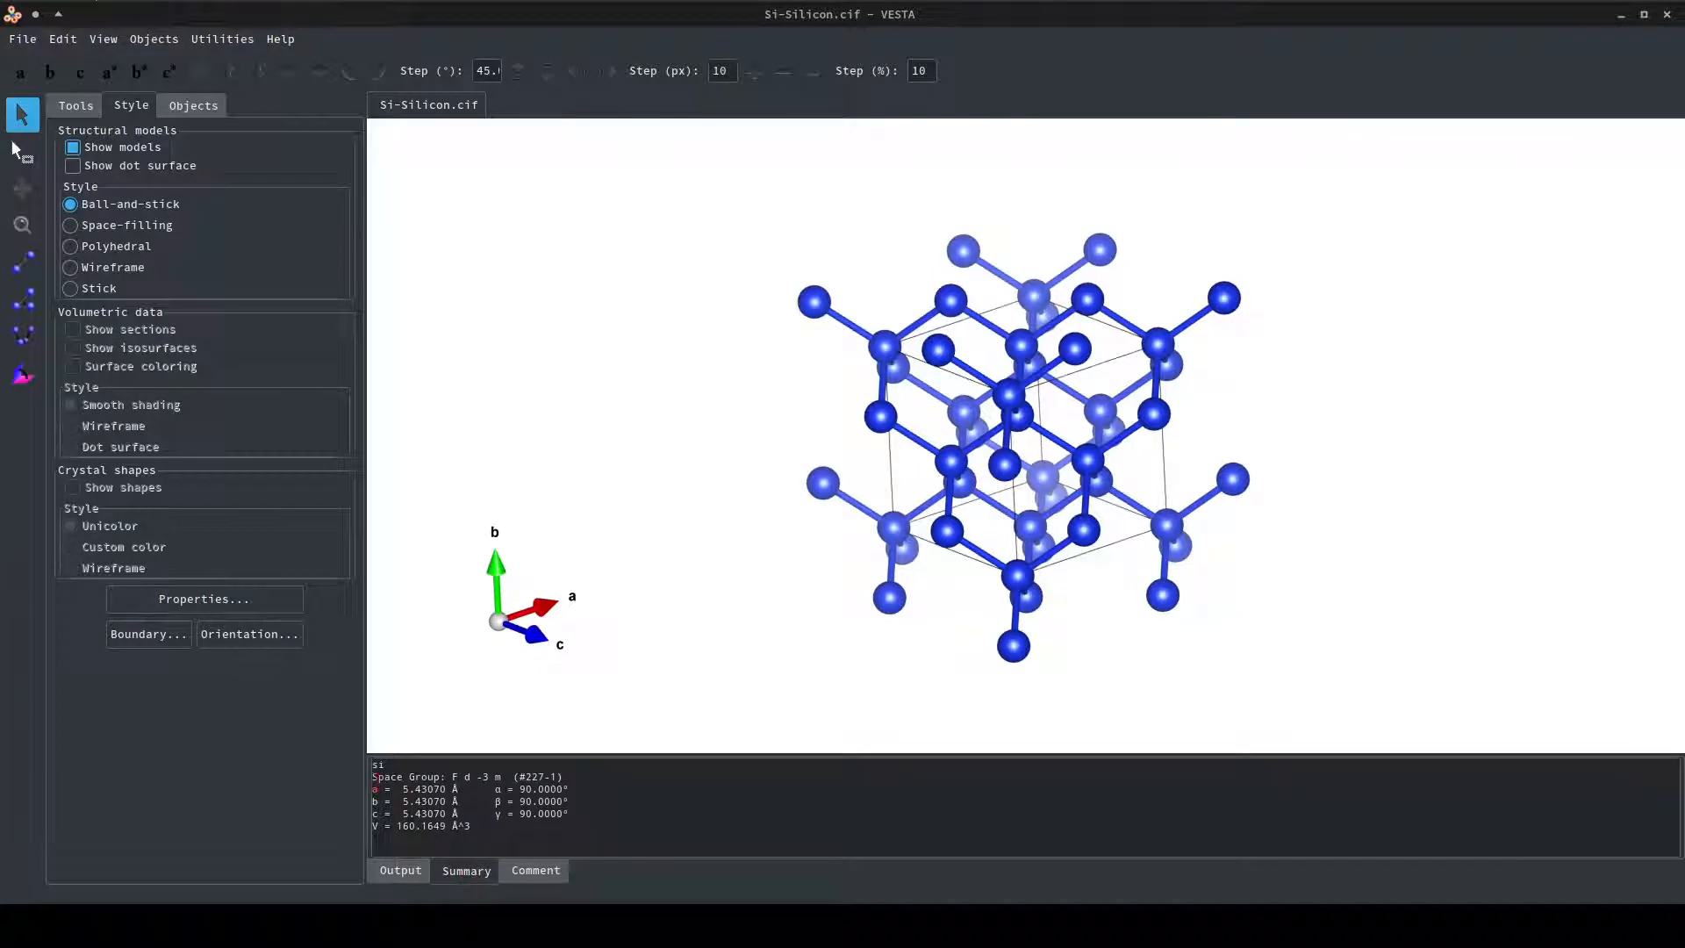
{"action": "left_click_drag", "start_coordinate": [373, 777], "coordinate": [414, 777]}
{"action": "left_click", "coordinate": [497, 778]}
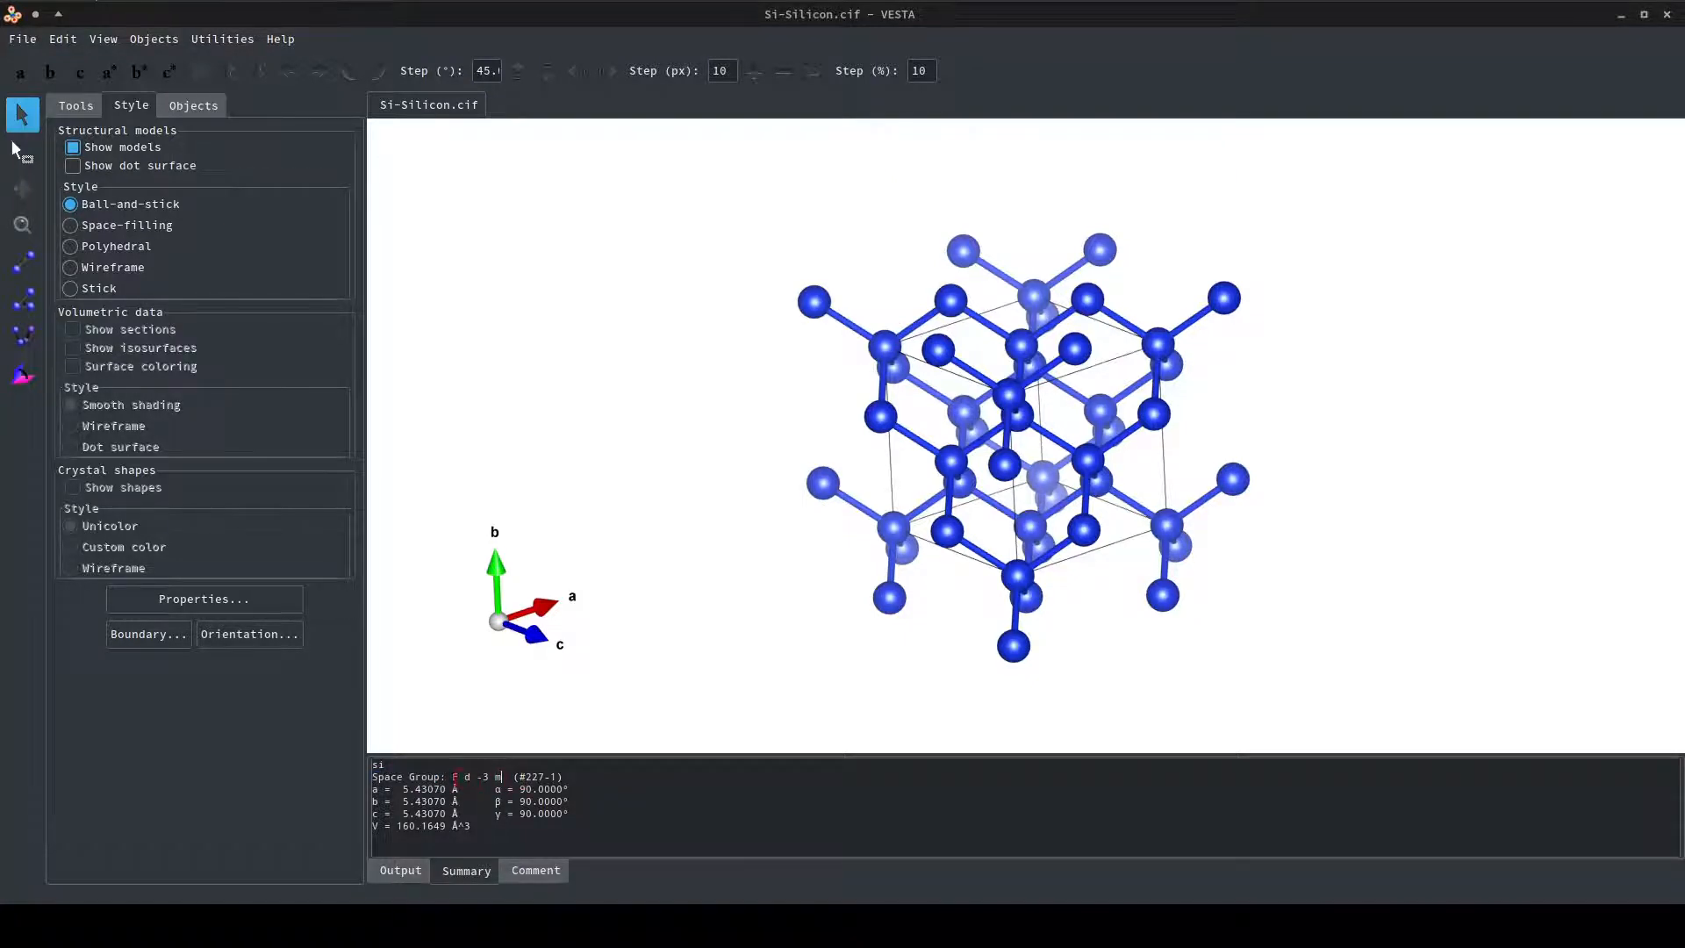
{"action": "left_click", "coordinate": [485, 776]}
{"action": "left_click_drag", "start_coordinate": [475, 777], "coordinate": [499, 777]}
{"action": "left_click", "coordinate": [497, 777]}
{"action": "left_click", "coordinate": [531, 777]}
{"action": "left_click", "coordinate": [512, 777]}
Start a new structure, then move the New Data dialog aside and shrink it.
{"action": "left_click", "coordinate": [22, 41]}
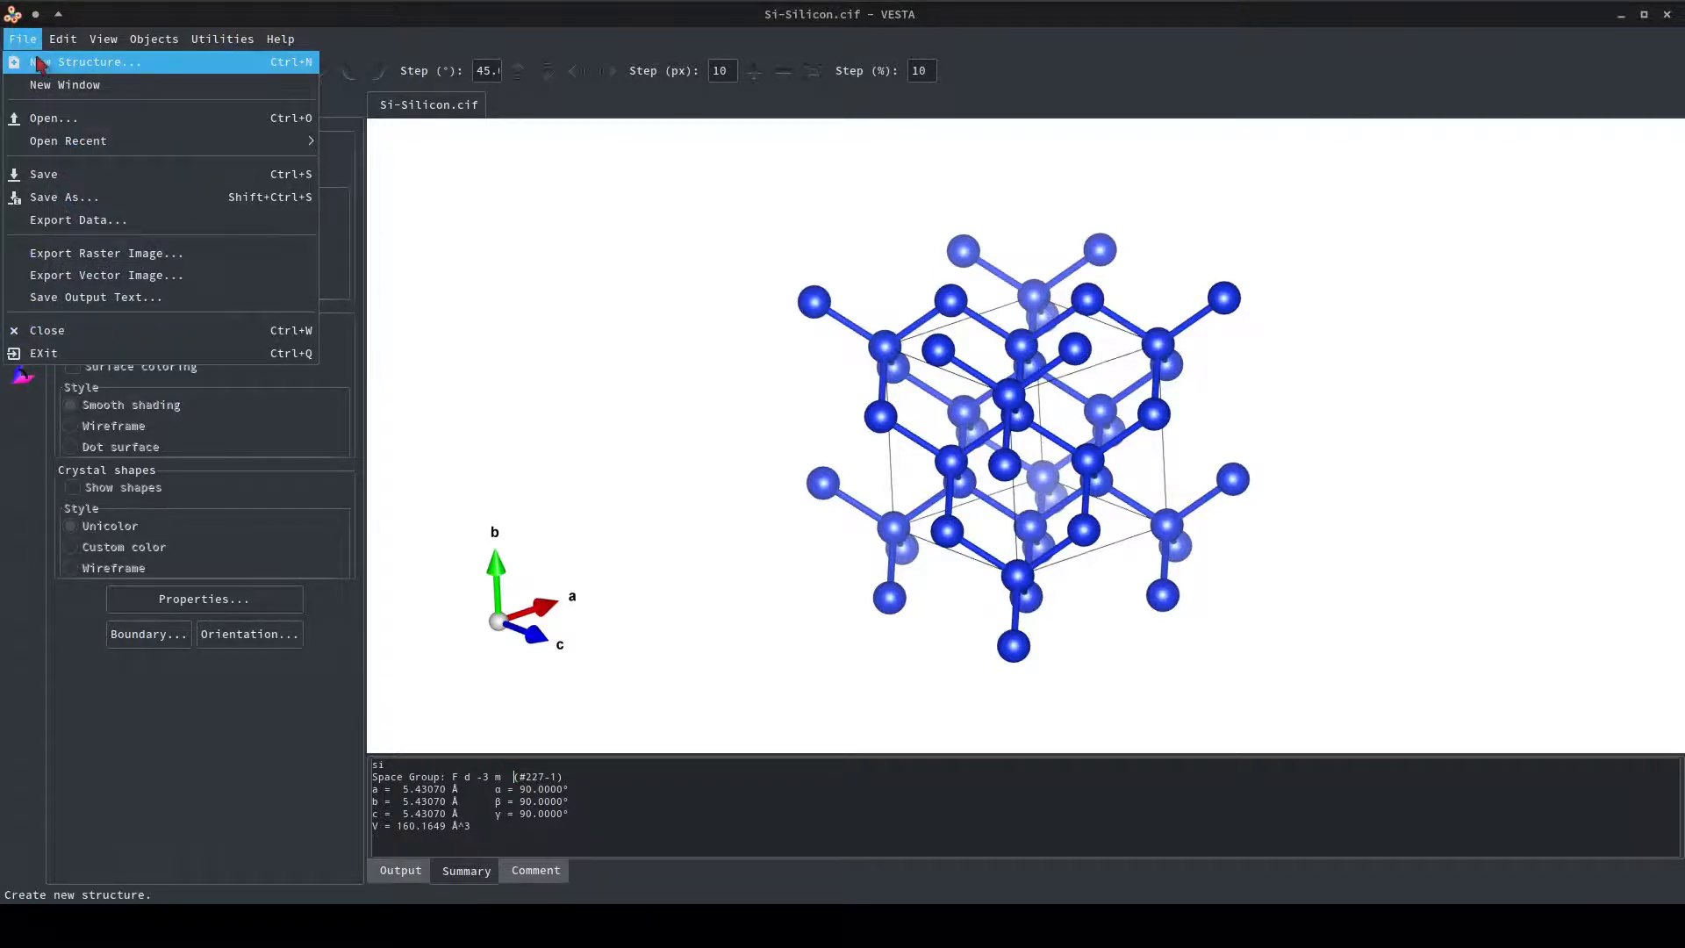
{"action": "left_click", "coordinate": [39, 64]}
{"action": "left_click_drag", "start_coordinate": [555, 264], "coordinate": [428, 217]}
{"action": "left_click_drag", "start_coordinate": [1278, 793], "coordinate": [785, 746]}
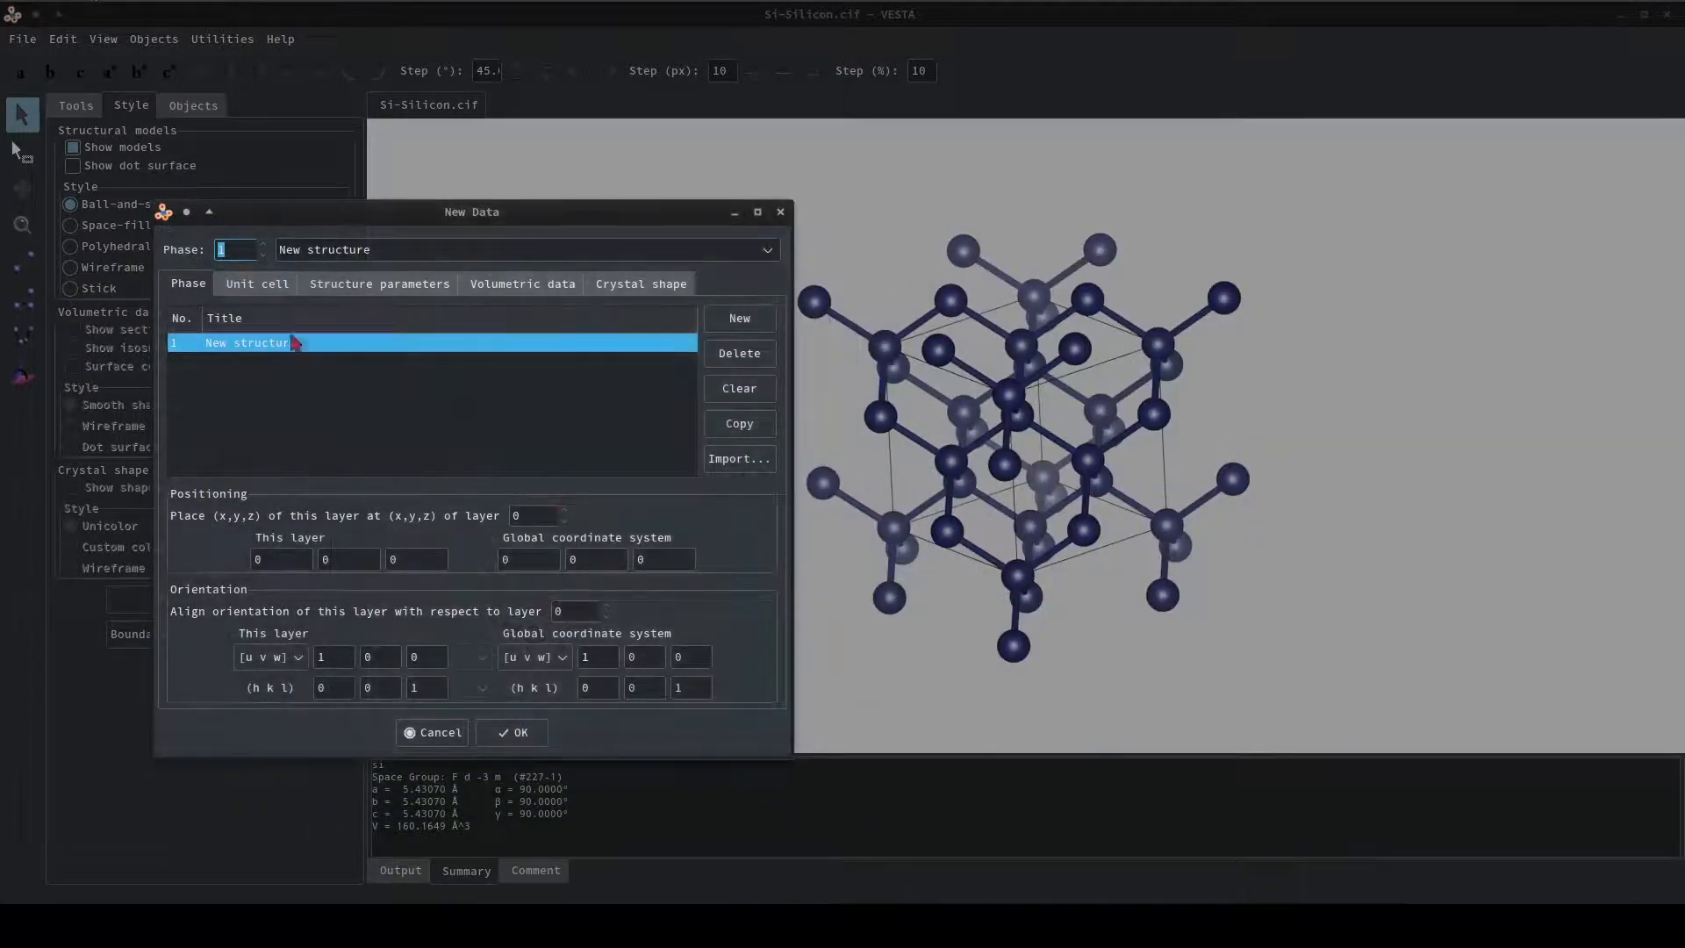
Show the unit cell symmetry settings and compare the space groups offered for the Molecule, Custom and Triclinic systems.
{"action": "left_click", "coordinate": [258, 290]}
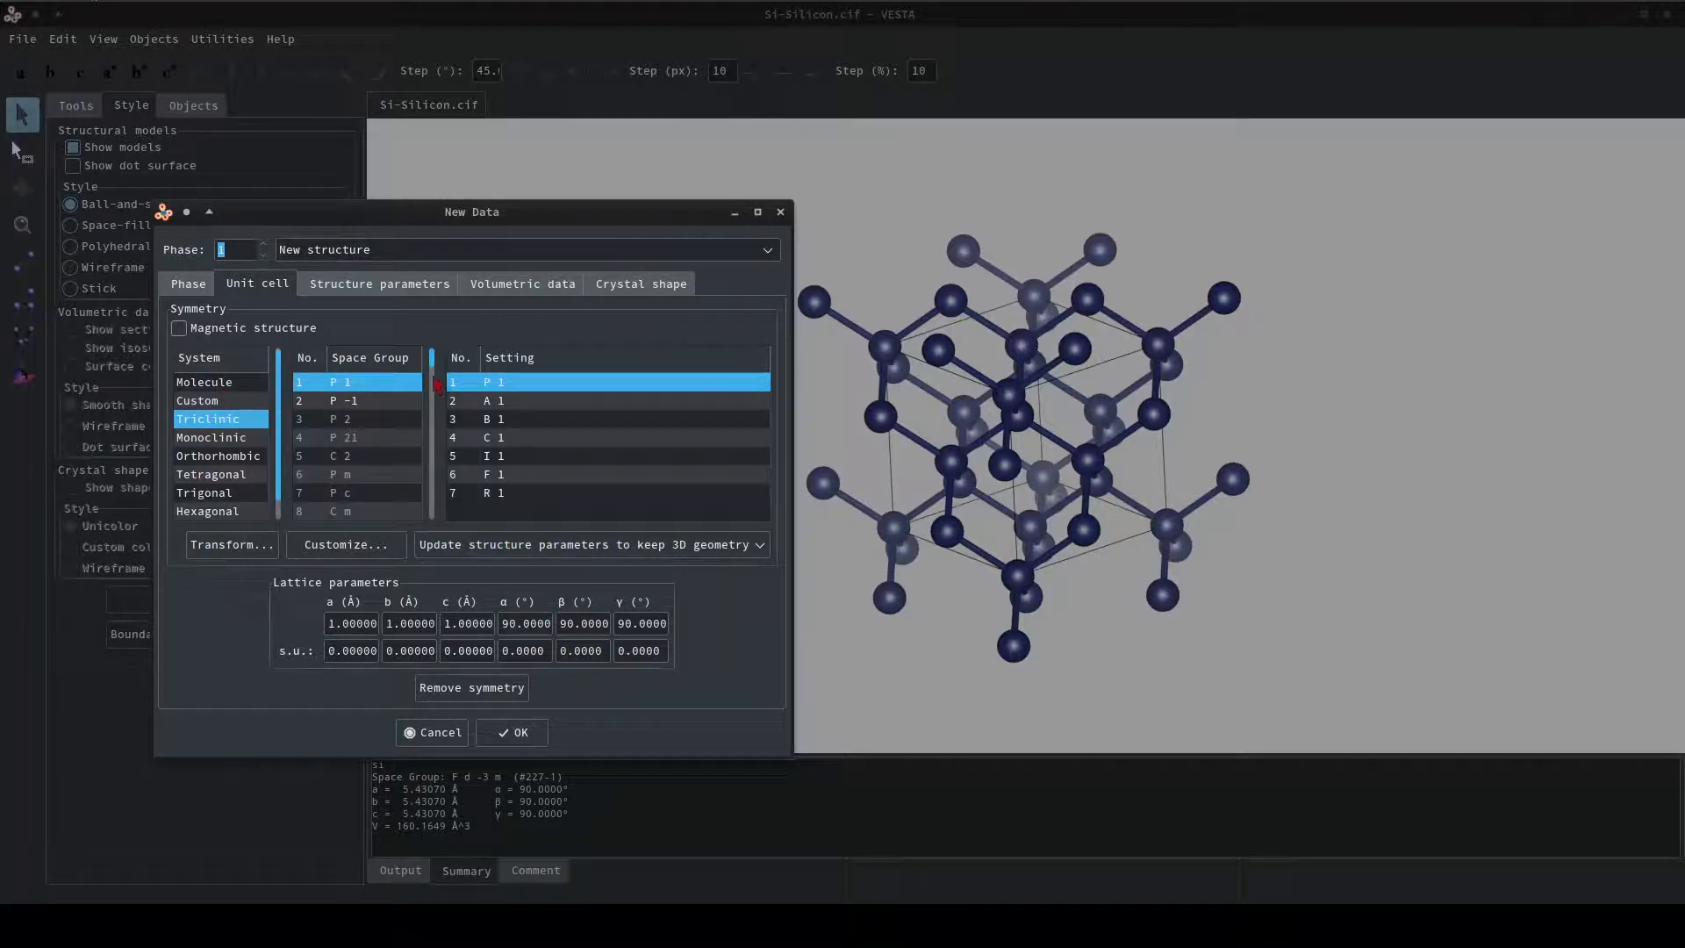
{"action": "left_click", "coordinate": [219, 384]}
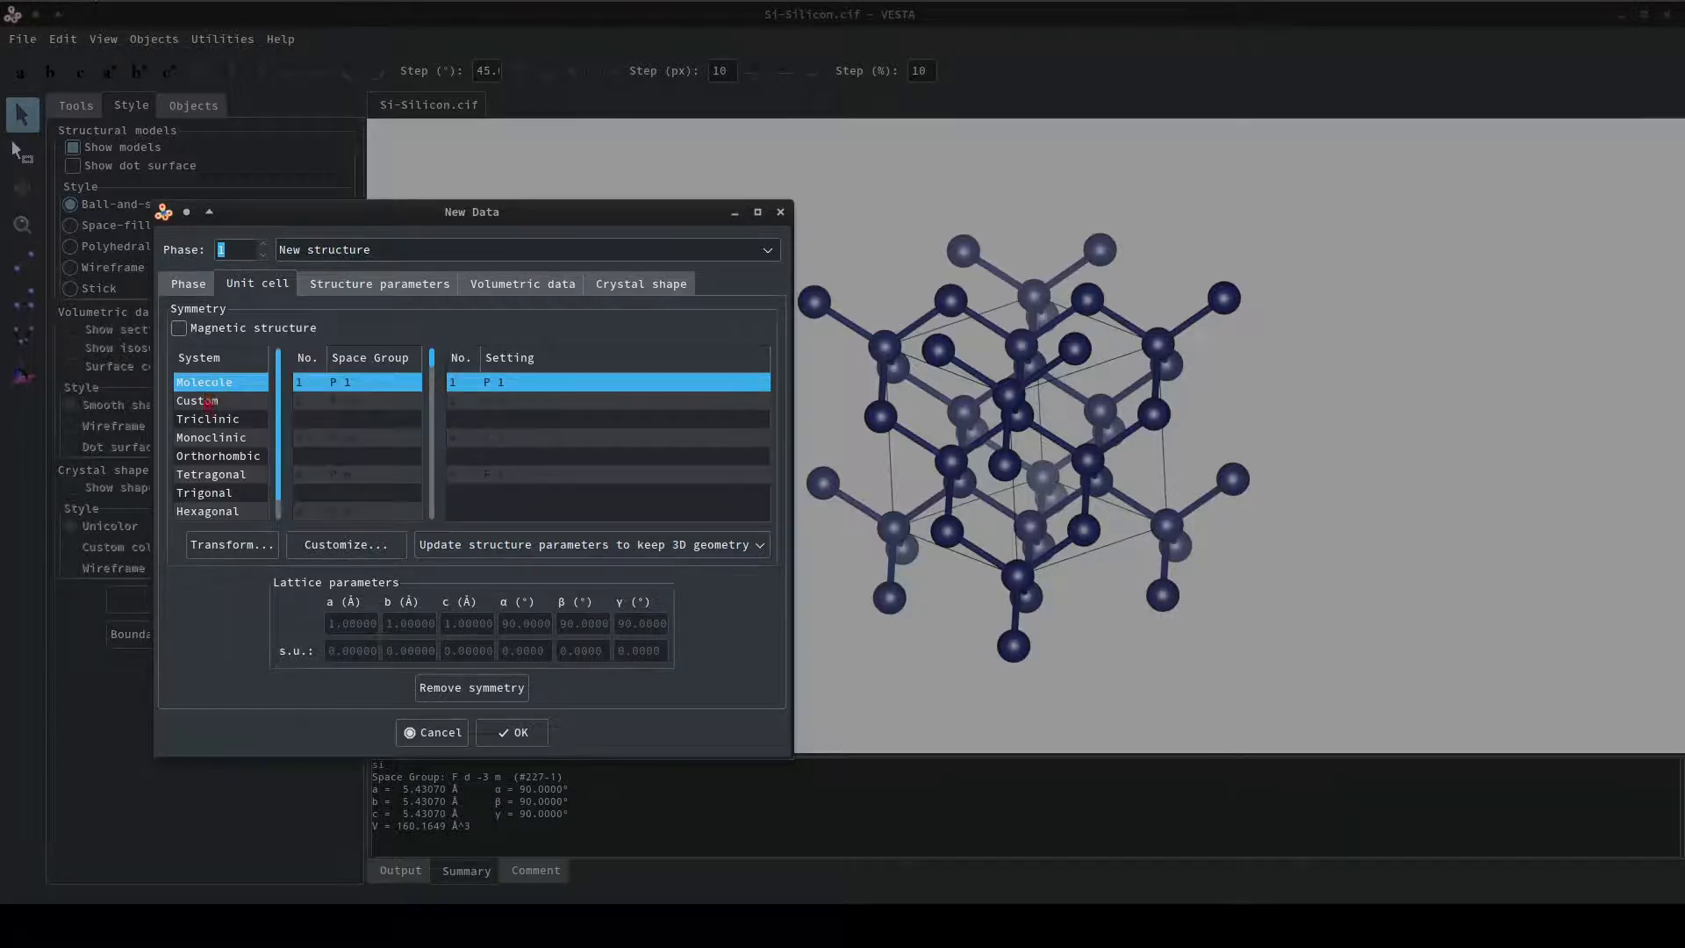
{"action": "left_click", "coordinate": [205, 406]}
{"action": "left_click", "coordinate": [209, 419]}
{"action": "scroll", "coordinate": [228, 465], "scroll_direction": "down", "scroll_amount": 1}
{"action": "scroll", "coordinate": [227, 464], "scroll_direction": "up", "scroll_amount": 1}
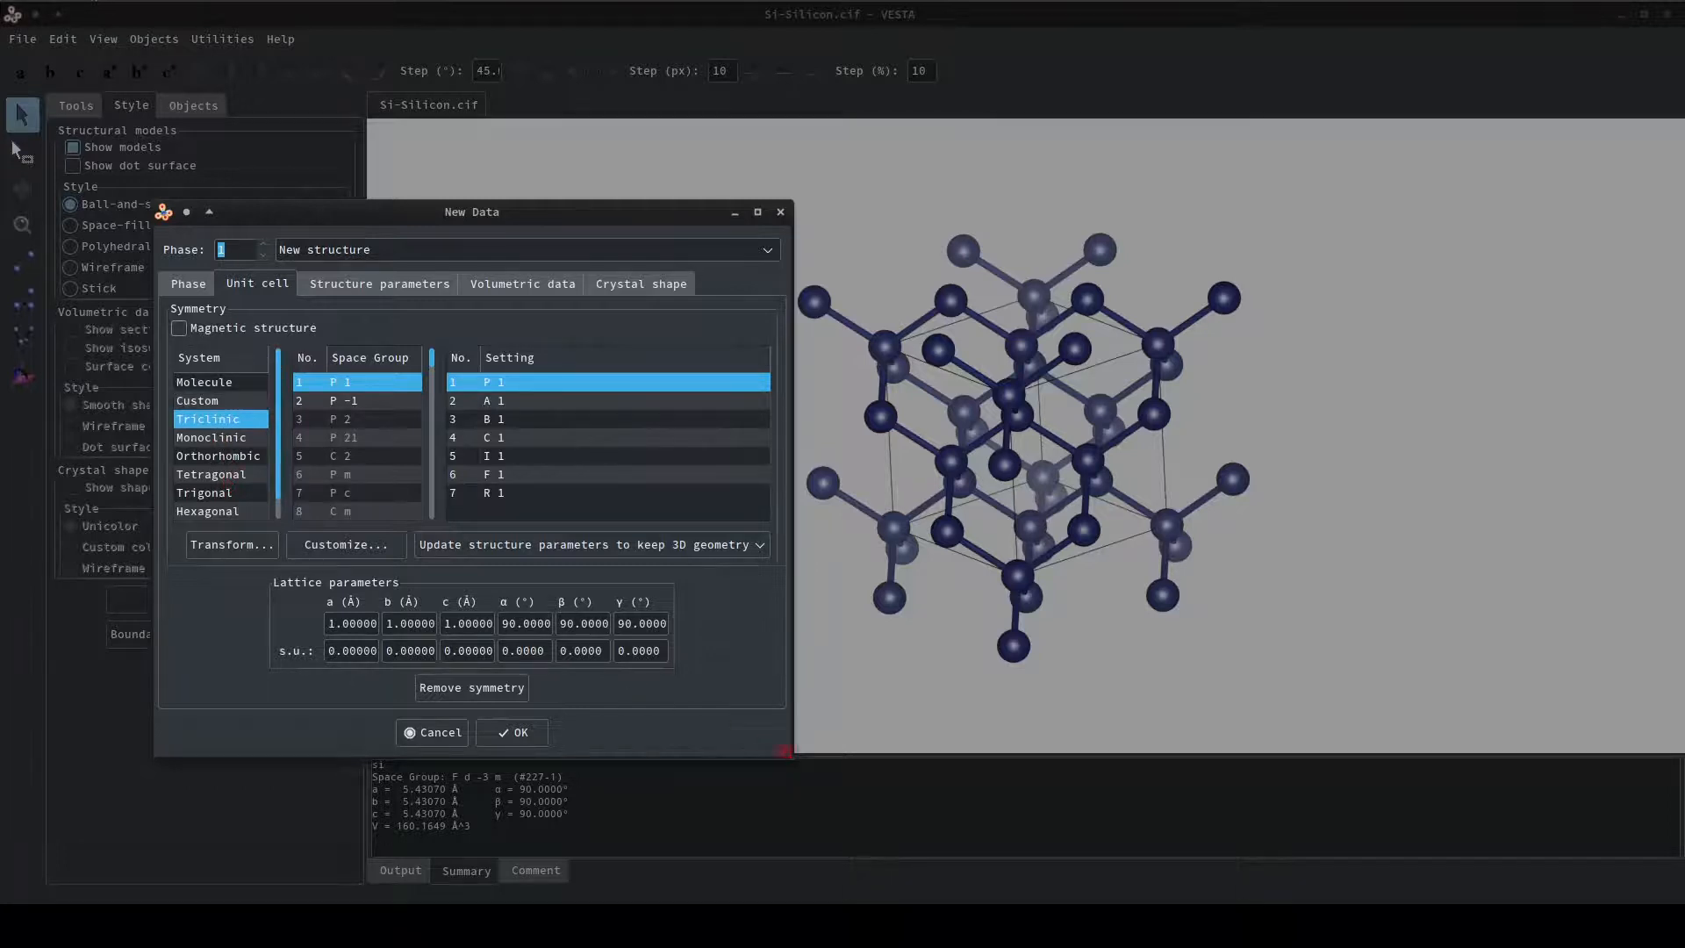
Enlarge the New Data dialog and browse the space groups and settings of the Monoclinic and Orthorhombic systems.
{"action": "left_click_drag", "start_coordinate": [784, 751], "coordinate": [838, 837]}
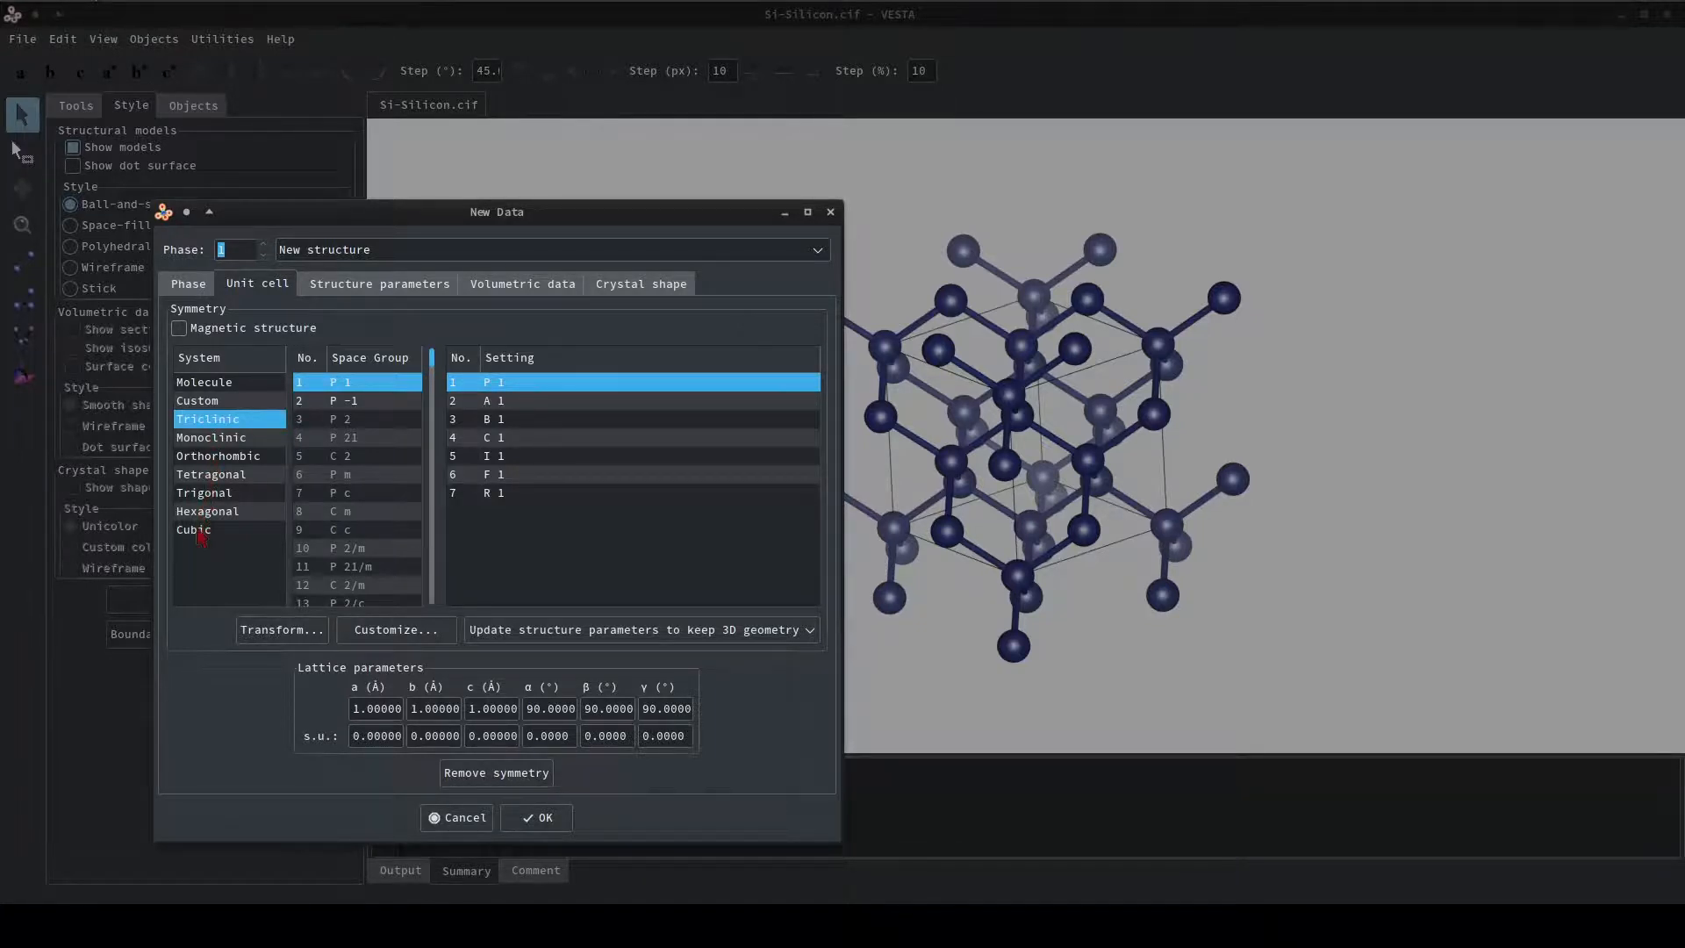
{"action": "left_click", "coordinate": [228, 439]}
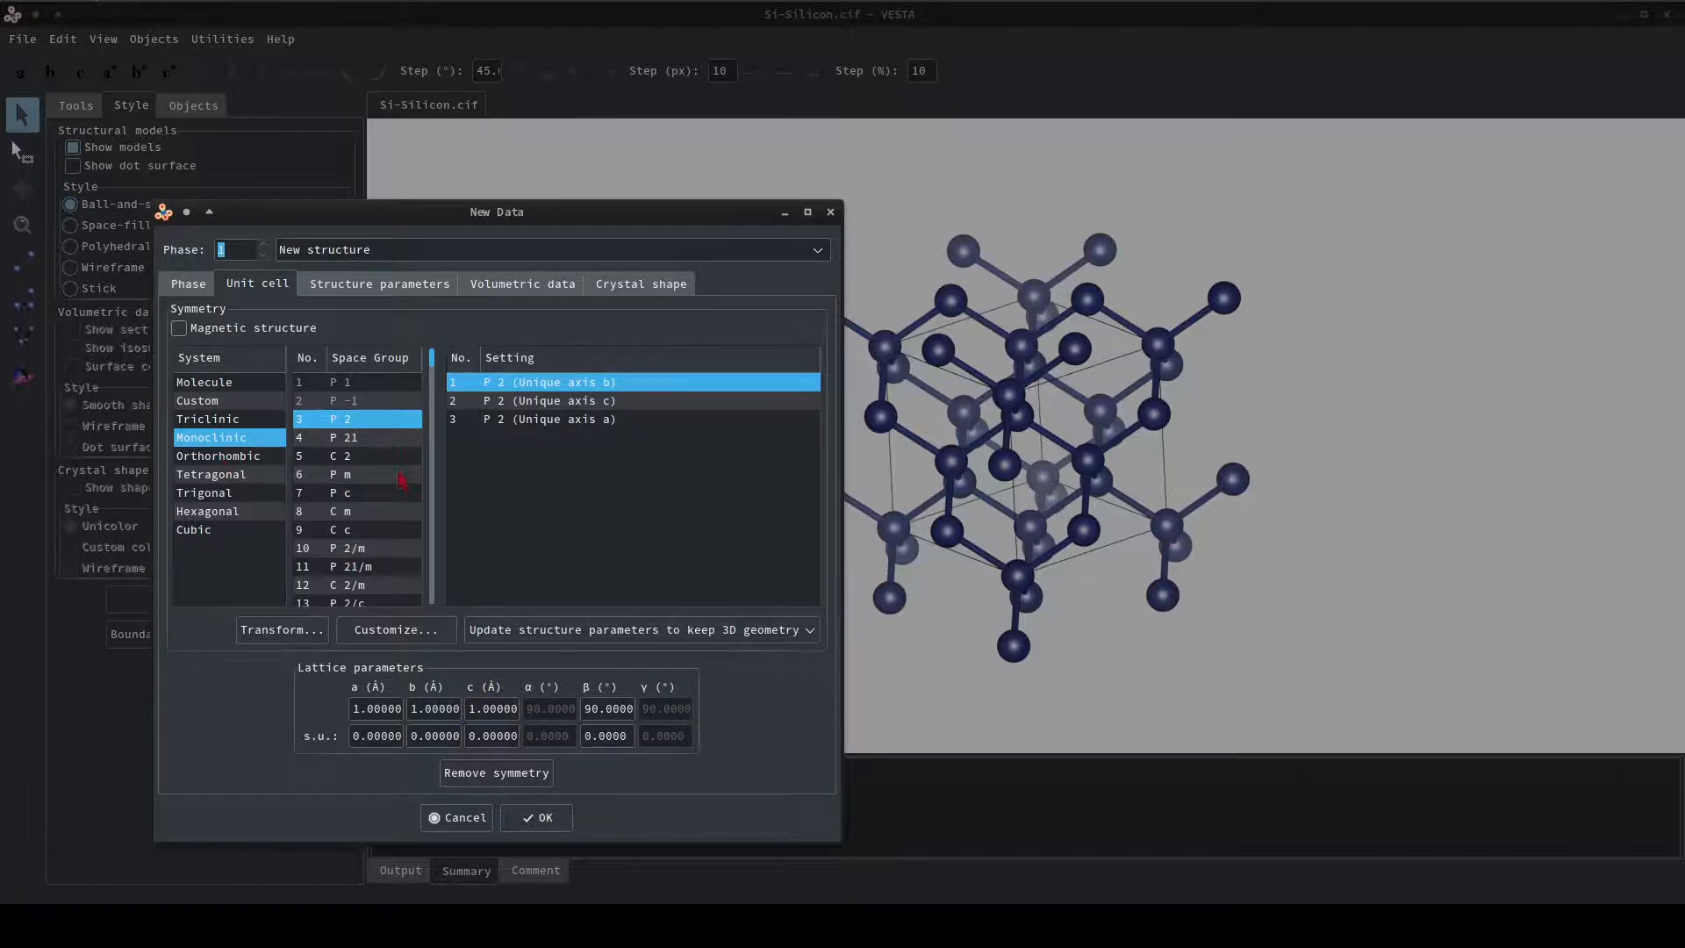
{"action": "left_click", "coordinate": [219, 455]}
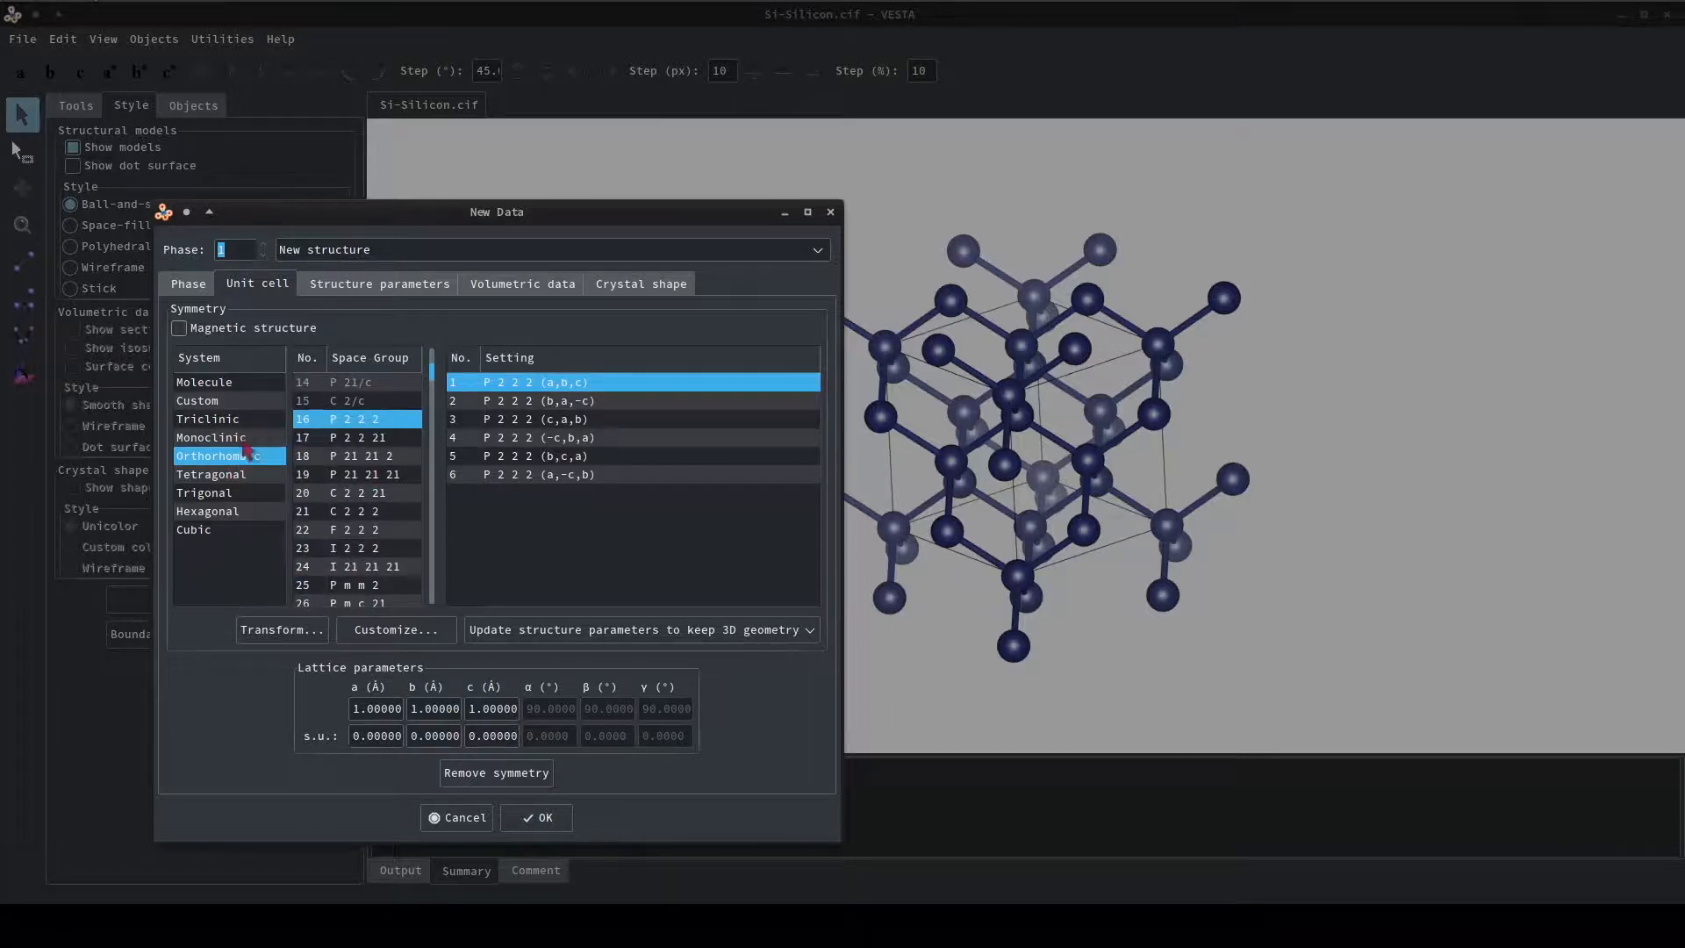
{"action": "scroll", "coordinate": [349, 549], "scroll_direction": "down", "scroll_amount": 15}
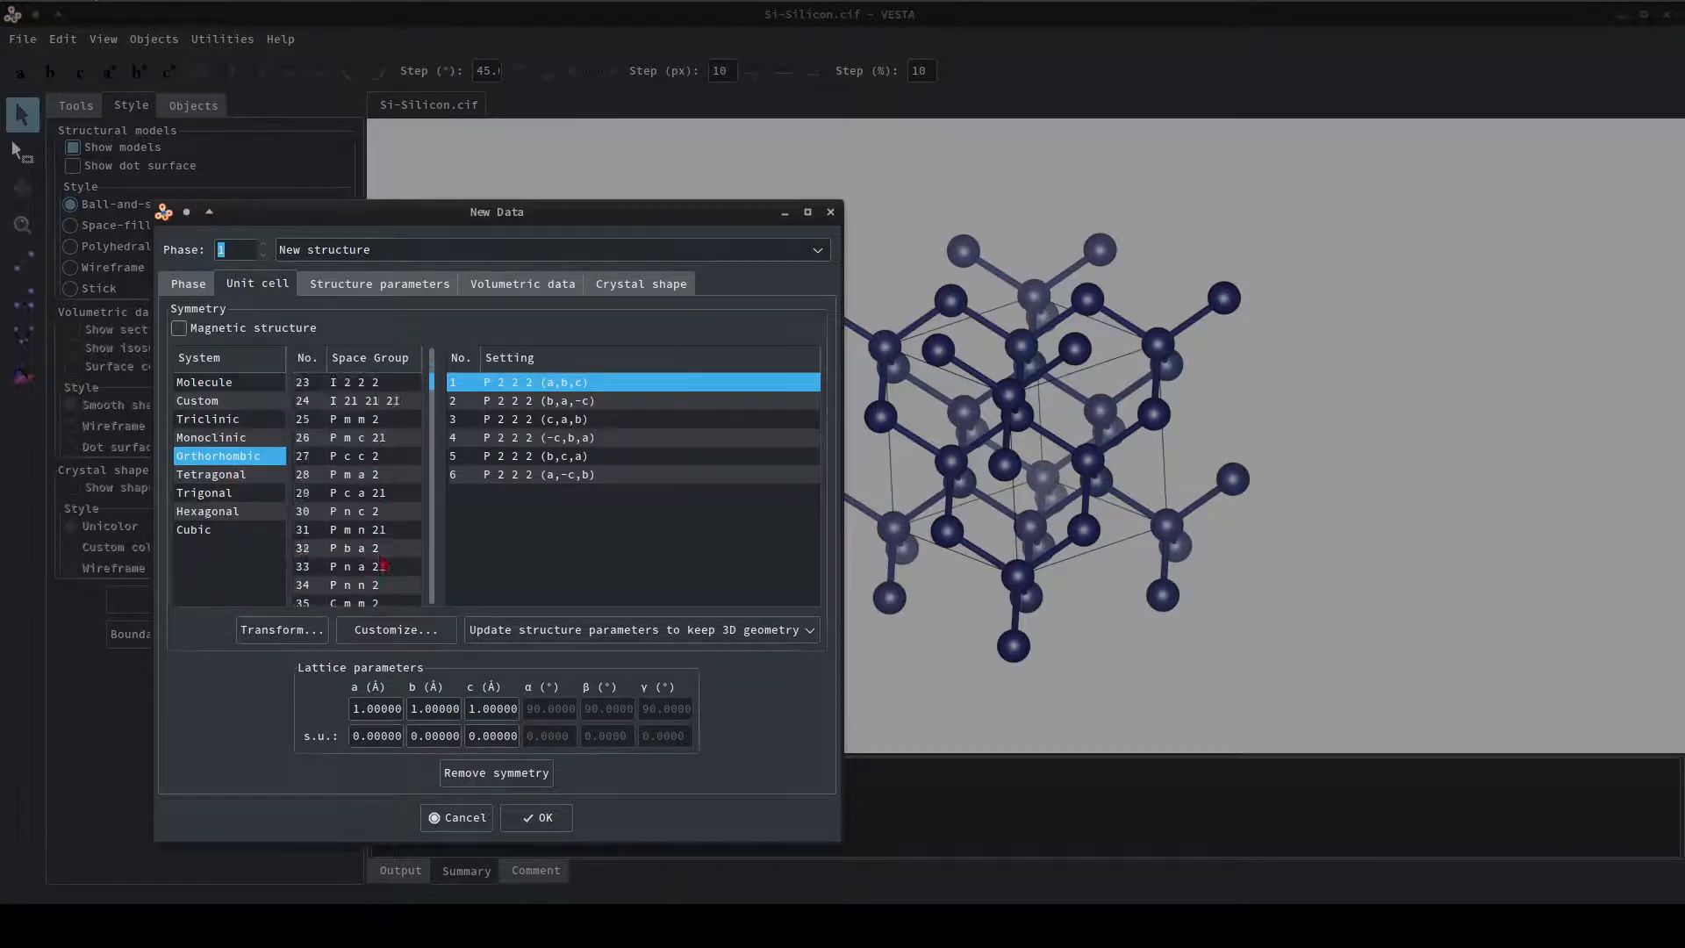
{"action": "scroll", "coordinate": [378, 557], "scroll_direction": "down", "scroll_amount": 4}
{"action": "scroll", "coordinate": [378, 557], "scroll_direction": "up", "scroll_amount": 6}
{"action": "scroll", "coordinate": [378, 556], "scroll_direction": "down", "scroll_amount": 1}
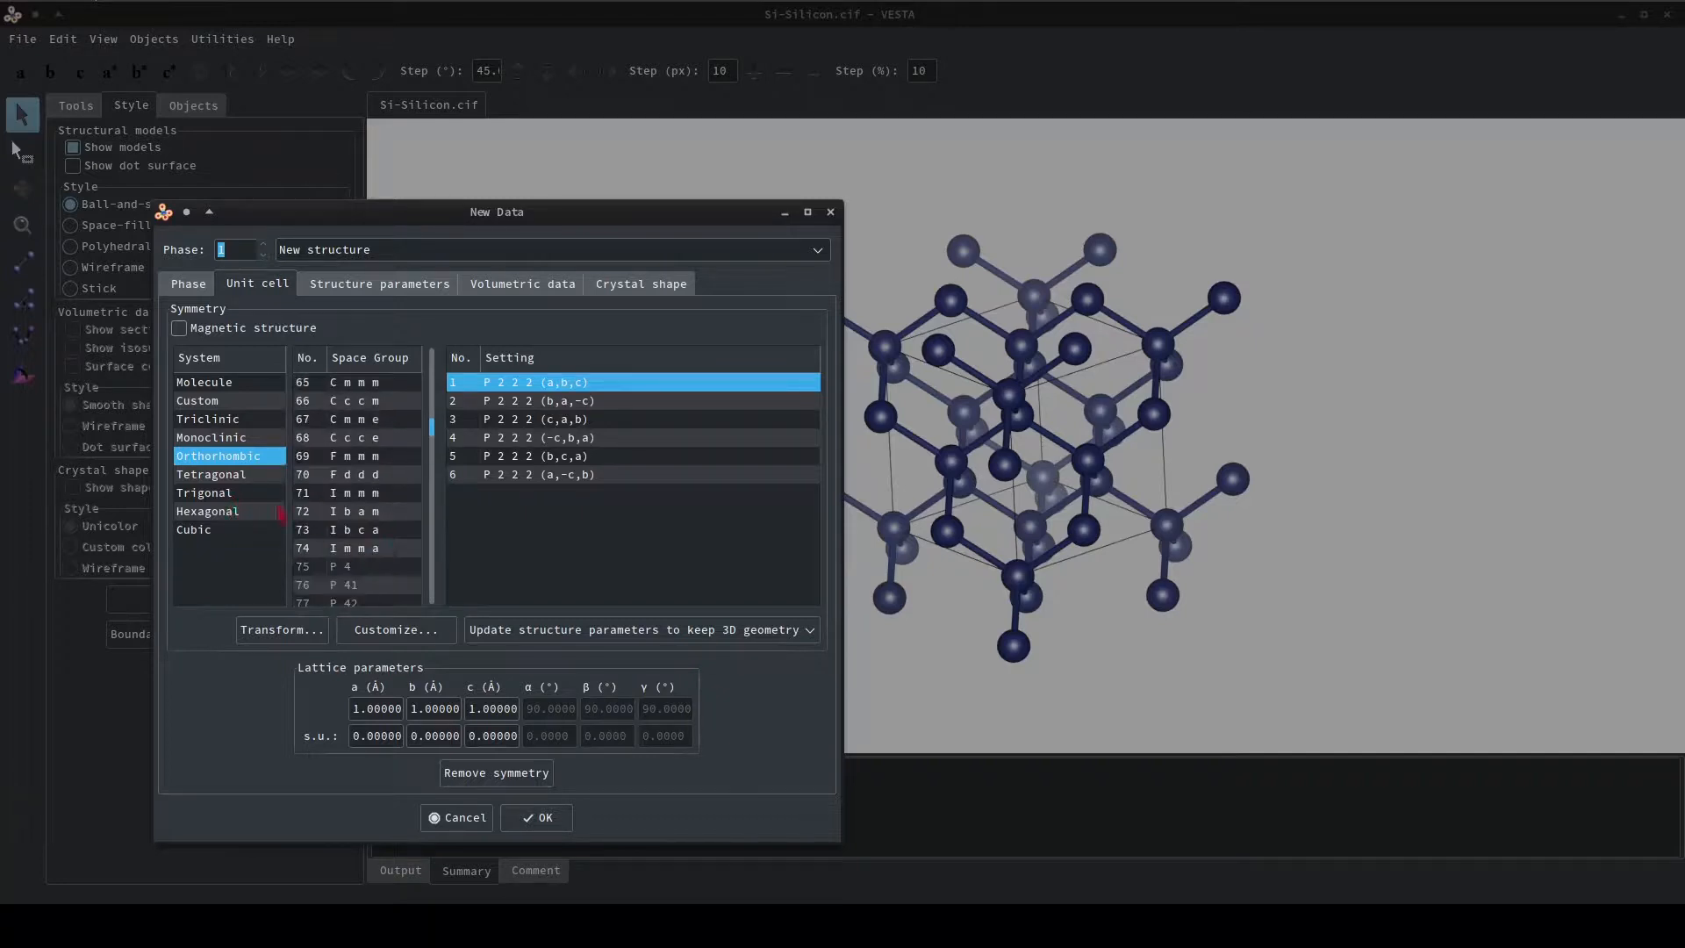
{"action": "scroll", "coordinate": [379, 507], "scroll_direction": "down", "scroll_amount": 6}
Find cubic space group 227, F d -3 m, keep the silicon summary in view for comparison, and close the New Data dialog.
{"action": "left_click_drag", "start_coordinate": [538, 227], "coordinate": [1059, 156]}
{"action": "left_click_drag", "start_coordinate": [967, 391], "coordinate": [966, 537]}
{"action": "left_click", "coordinate": [879, 477]}
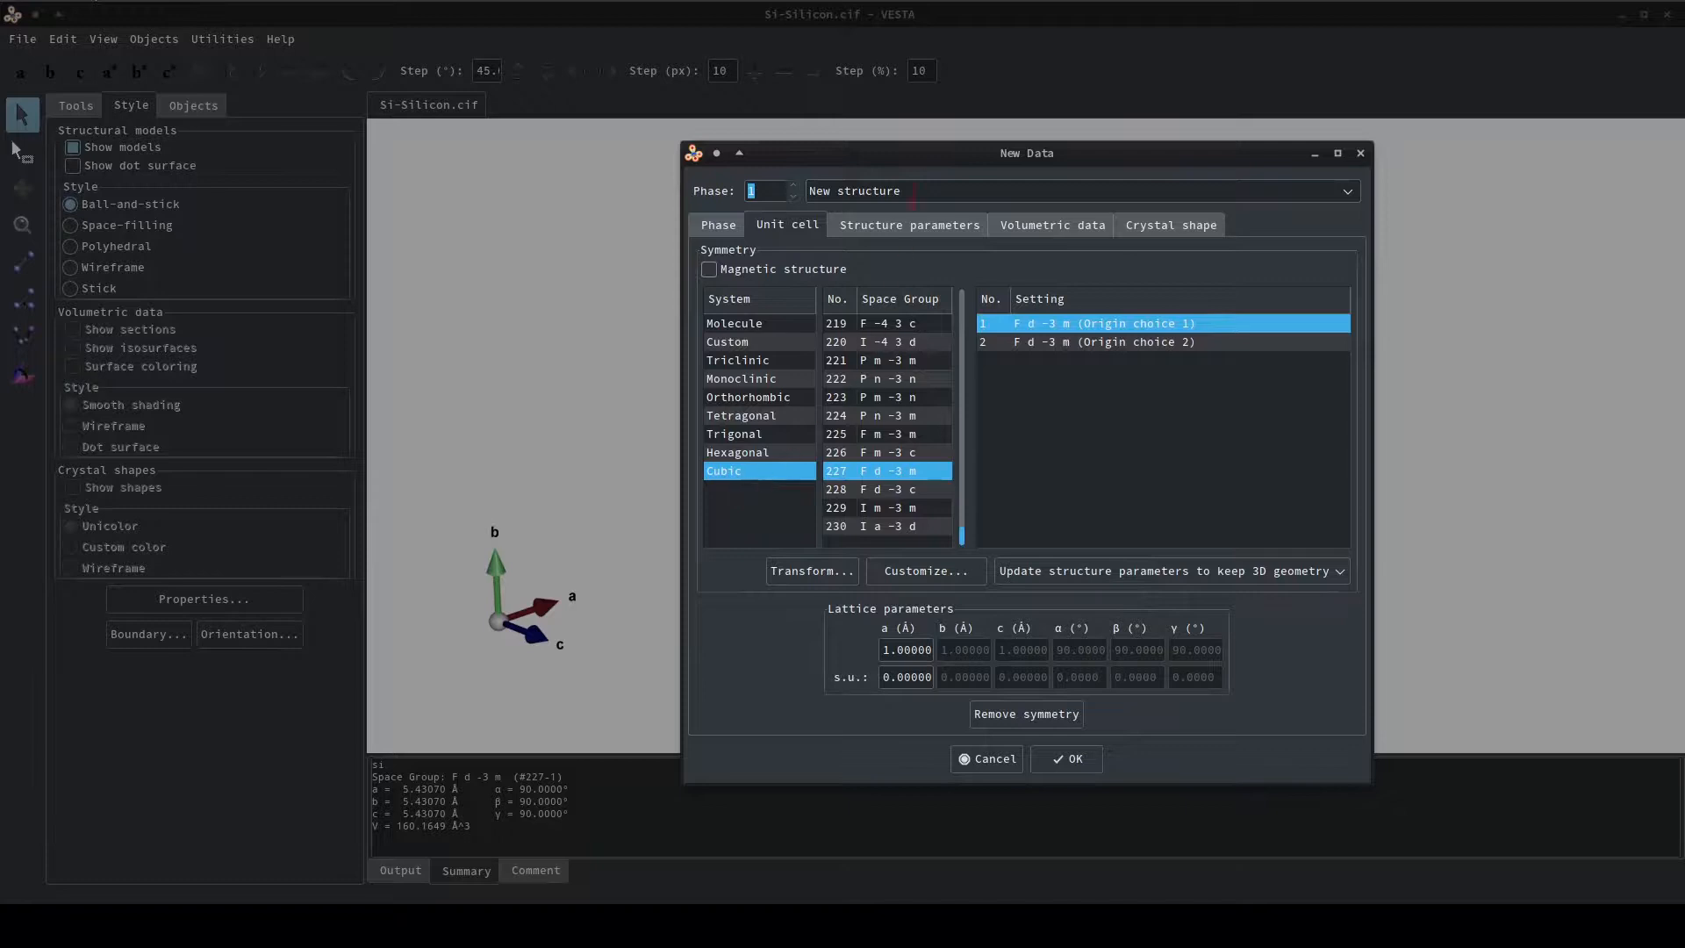
{"action": "left_click_drag", "start_coordinate": [933, 164], "coordinate": [347, 146]}
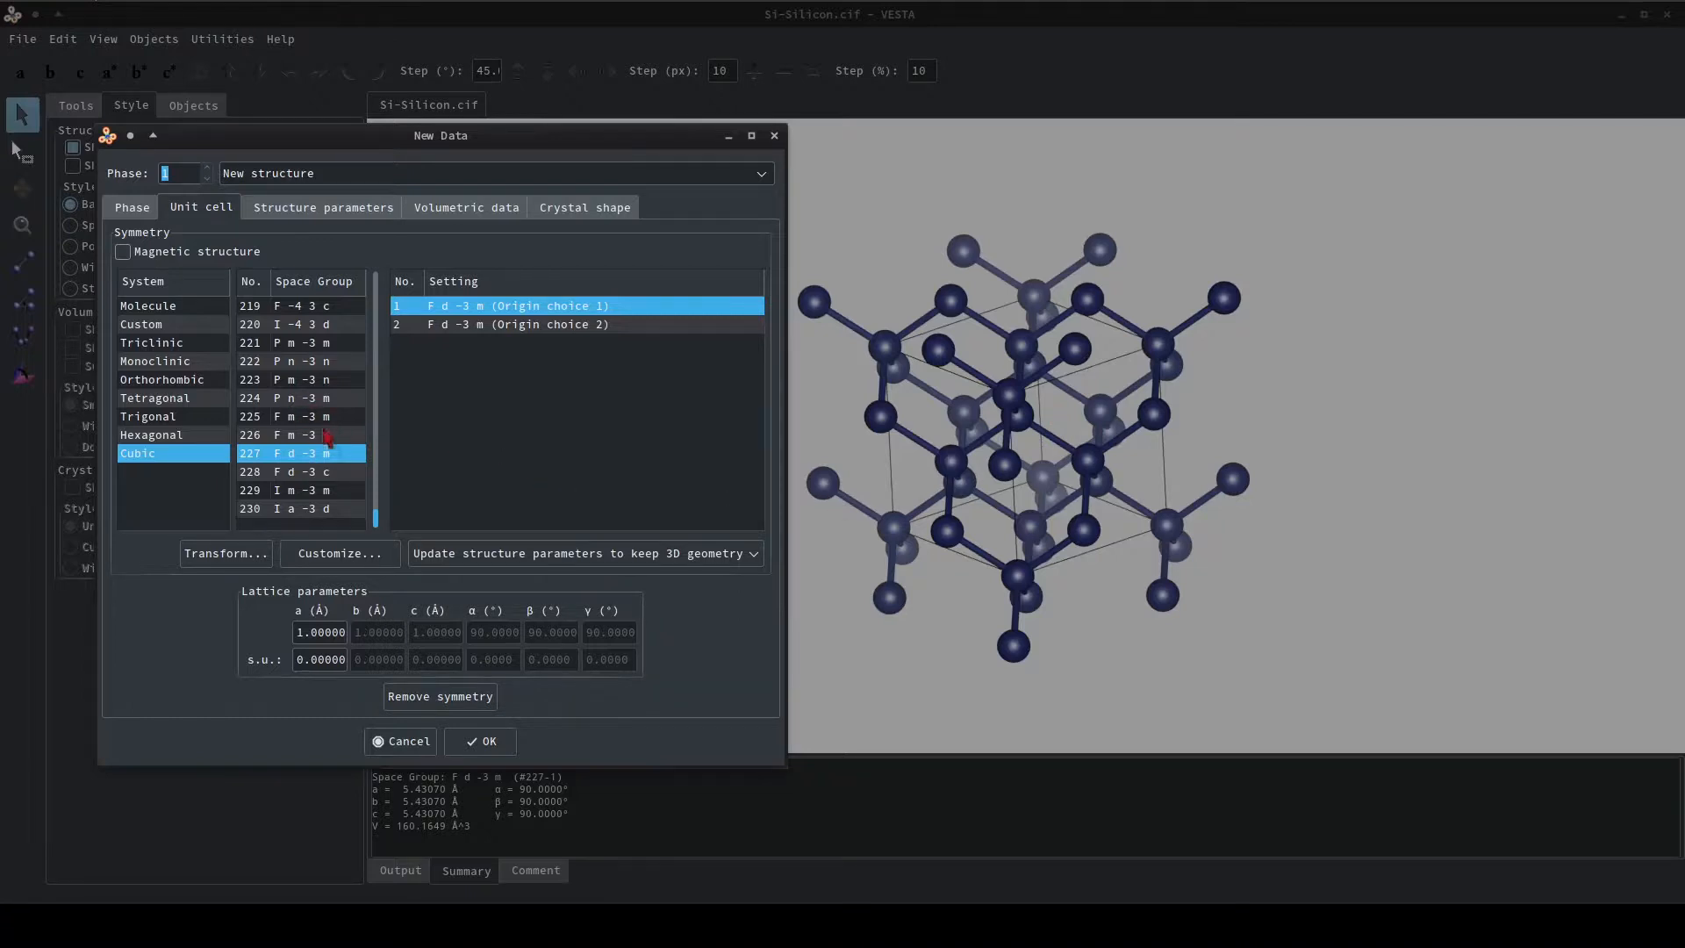
{"action": "left_click", "coordinate": [467, 737]}
Rotate the silicon structure to view it from several directions.
{"action": "left_click_drag", "start_coordinate": [994, 456], "coordinate": [1079, 429]}
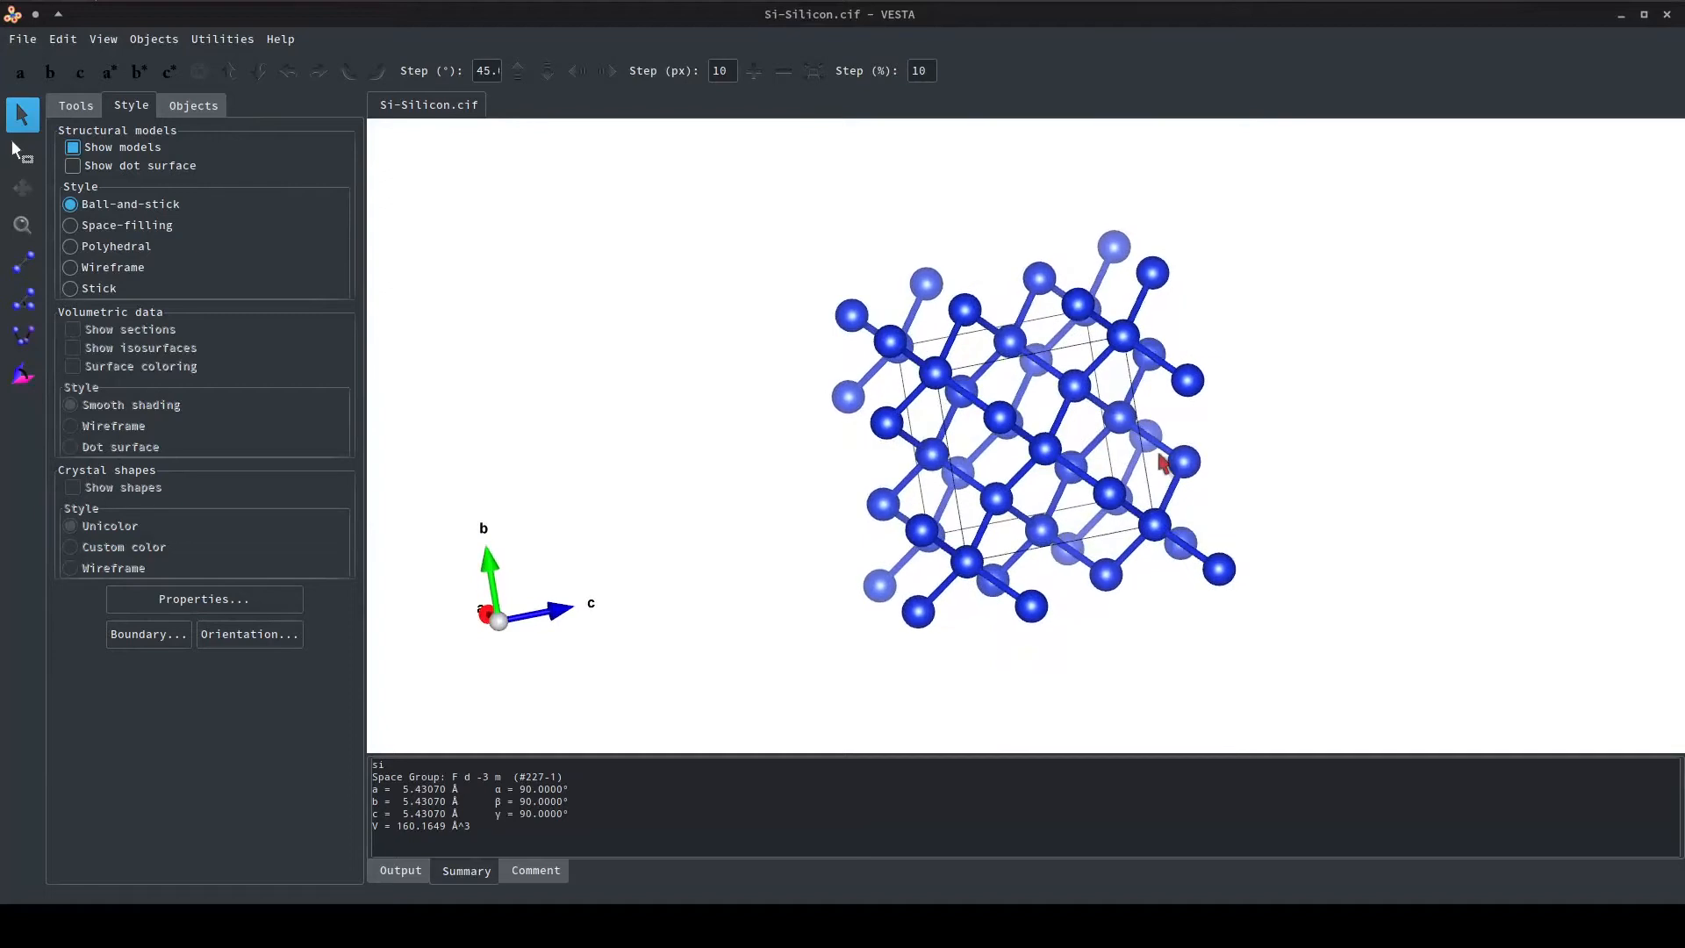
{"action": "mouse_move", "coordinate": [1163, 464]}
{"action": "left_mouse_down"}
{"action": "mouse_move", "coordinate": [1089, 474]}
{"action": "mouse_move", "coordinate": [1135, 481]}
{"action": "mouse_move", "coordinate": [1031, 457]}
{"action": "mouse_move", "coordinate": [1049, 478]}
{"action": "mouse_move", "coordinate": [1083, 460]}
{"action": "mouse_move", "coordinate": [1166, 466]}
{"action": "left_mouse_up"}
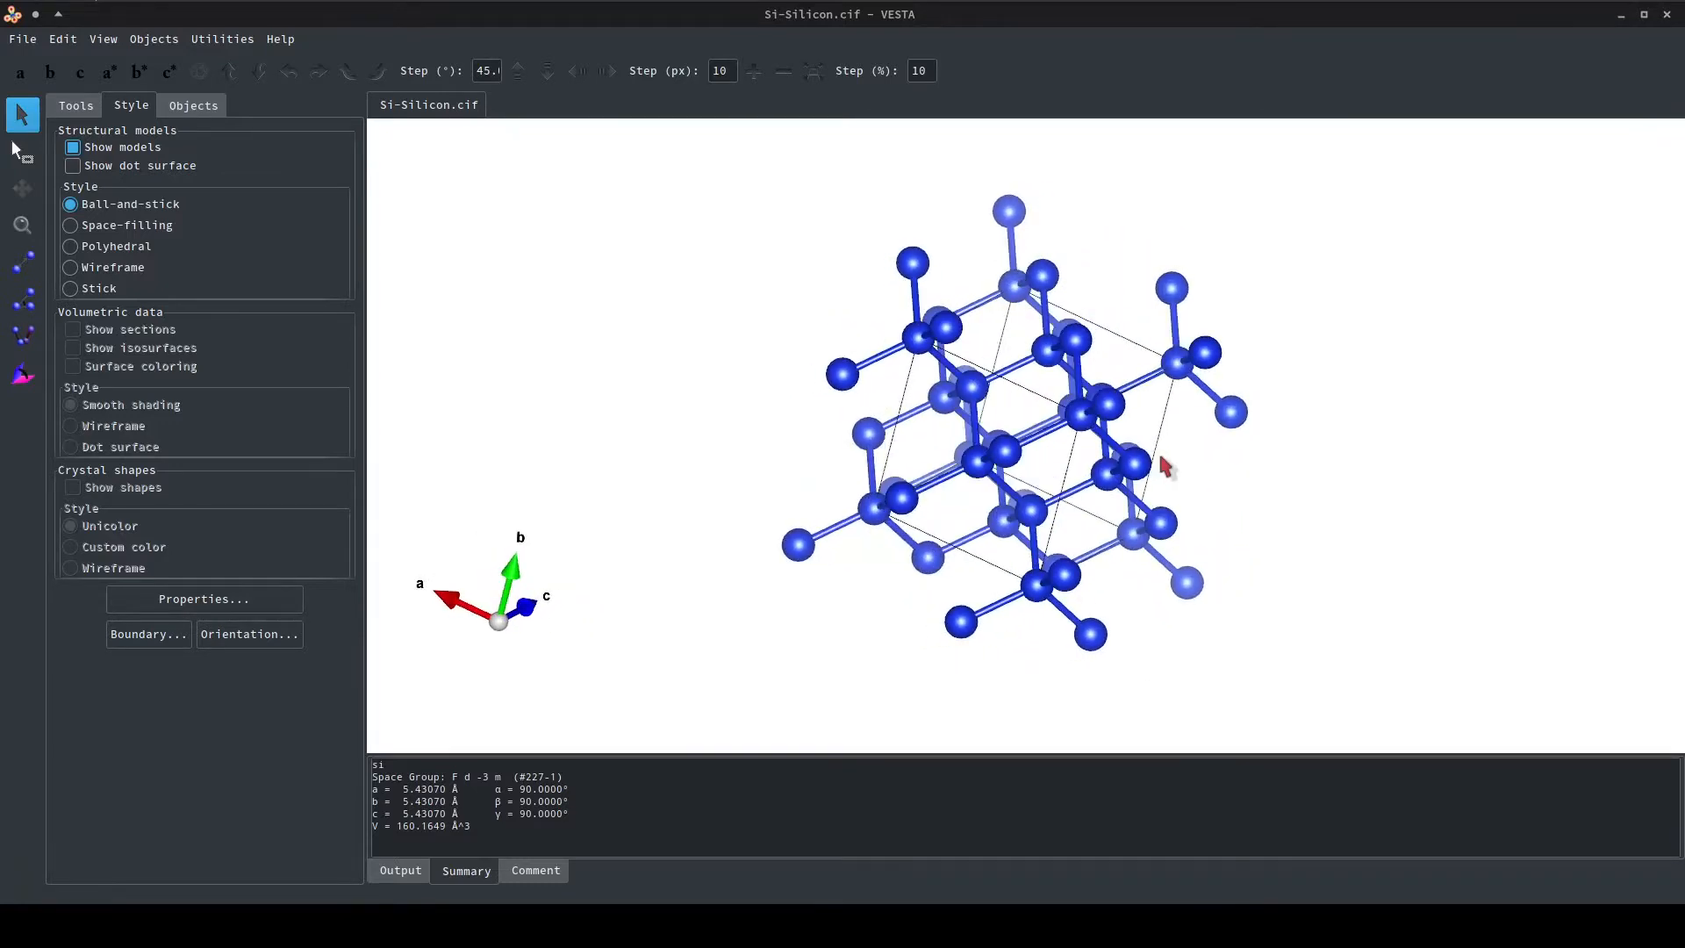